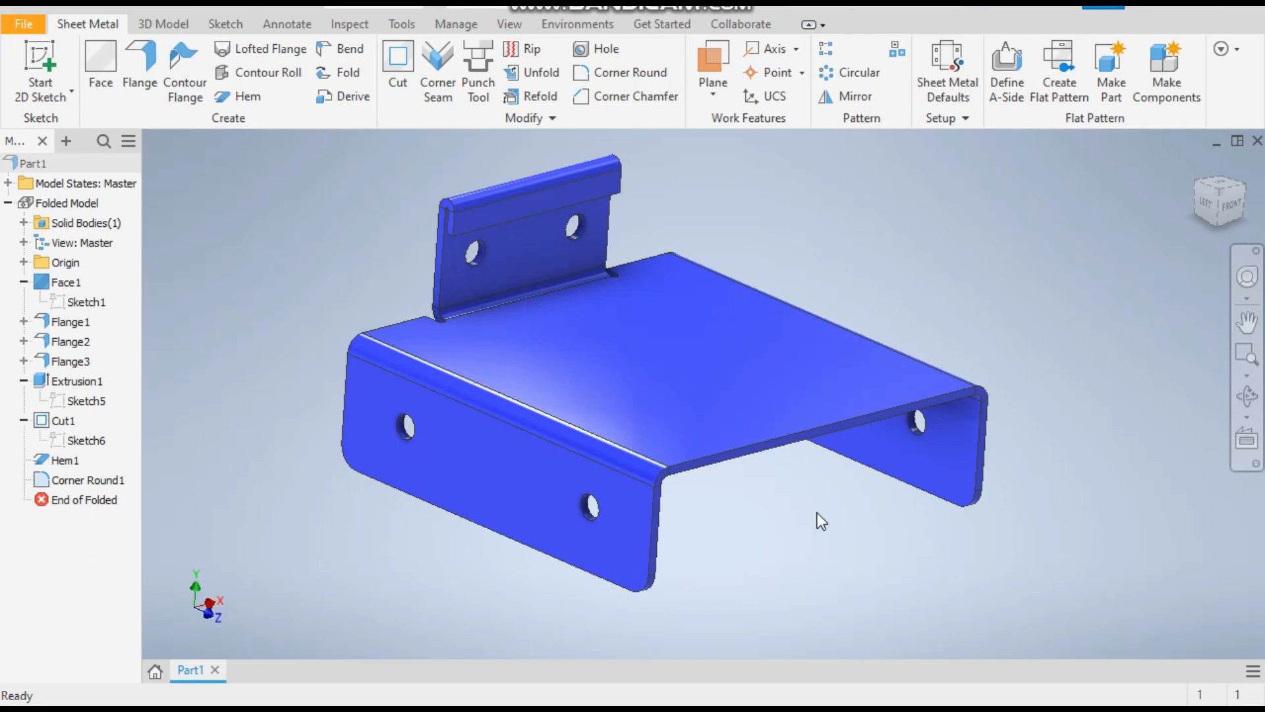
Create a new part from the metric Sheet Metal (mm).ipt template and start a 2D sketch on the horizontal XZ plane
left_click(41, 13)
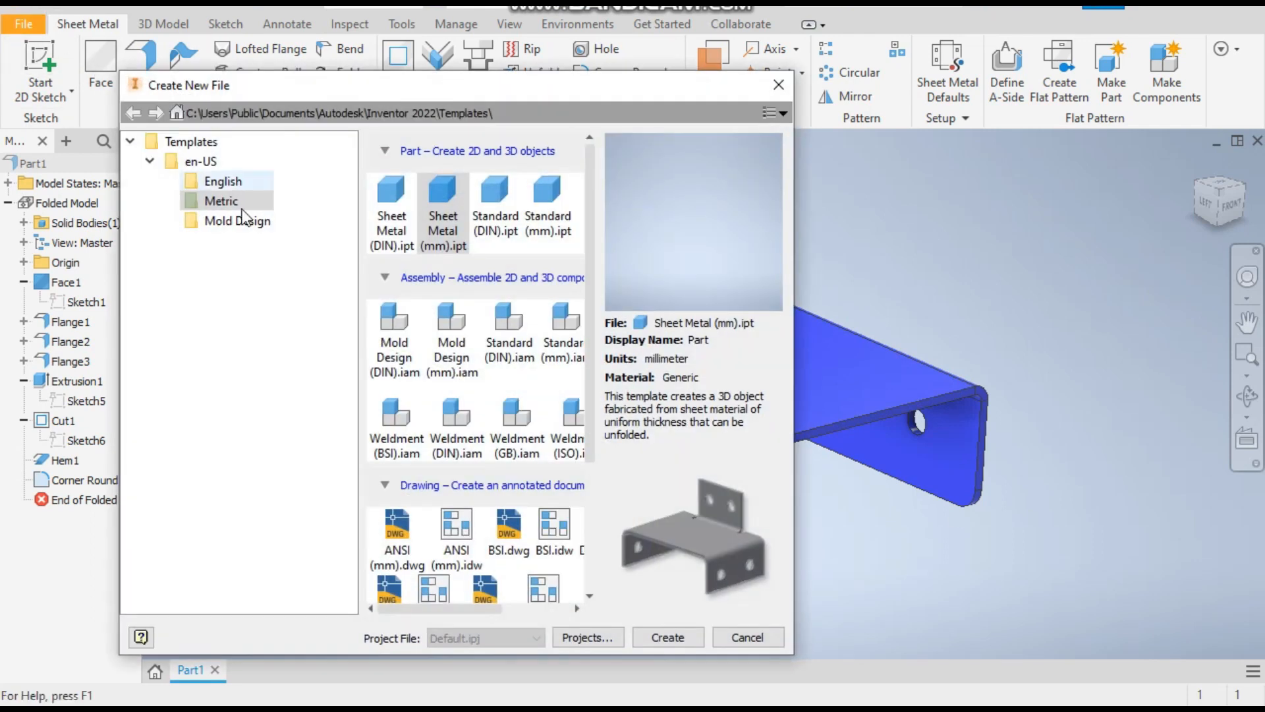
double_click(441, 196)
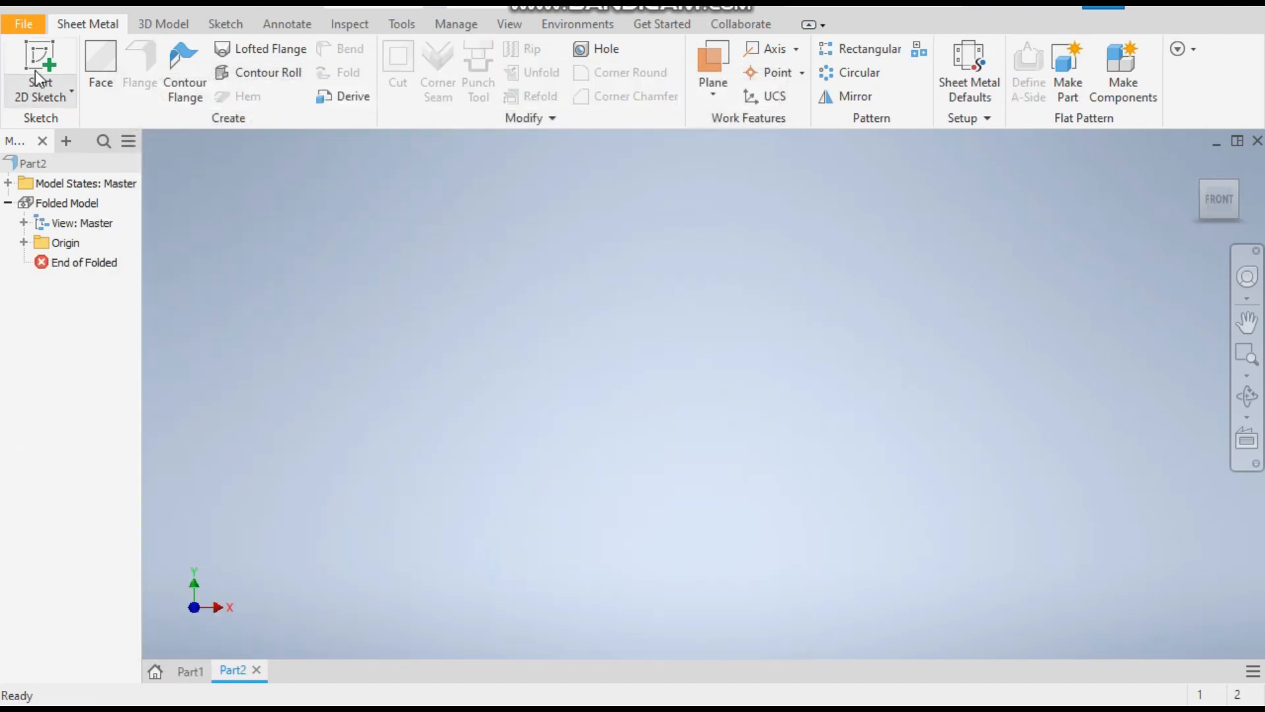
left_click(34, 52)
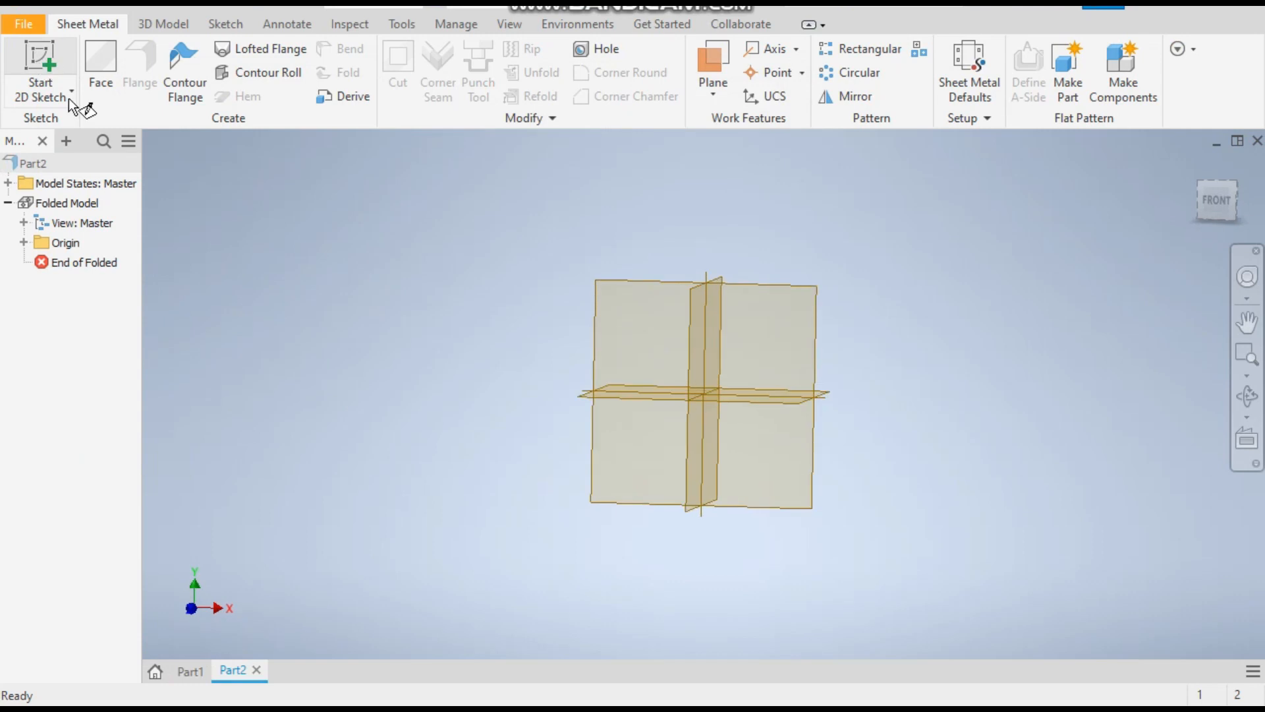
left_click(551, 385)
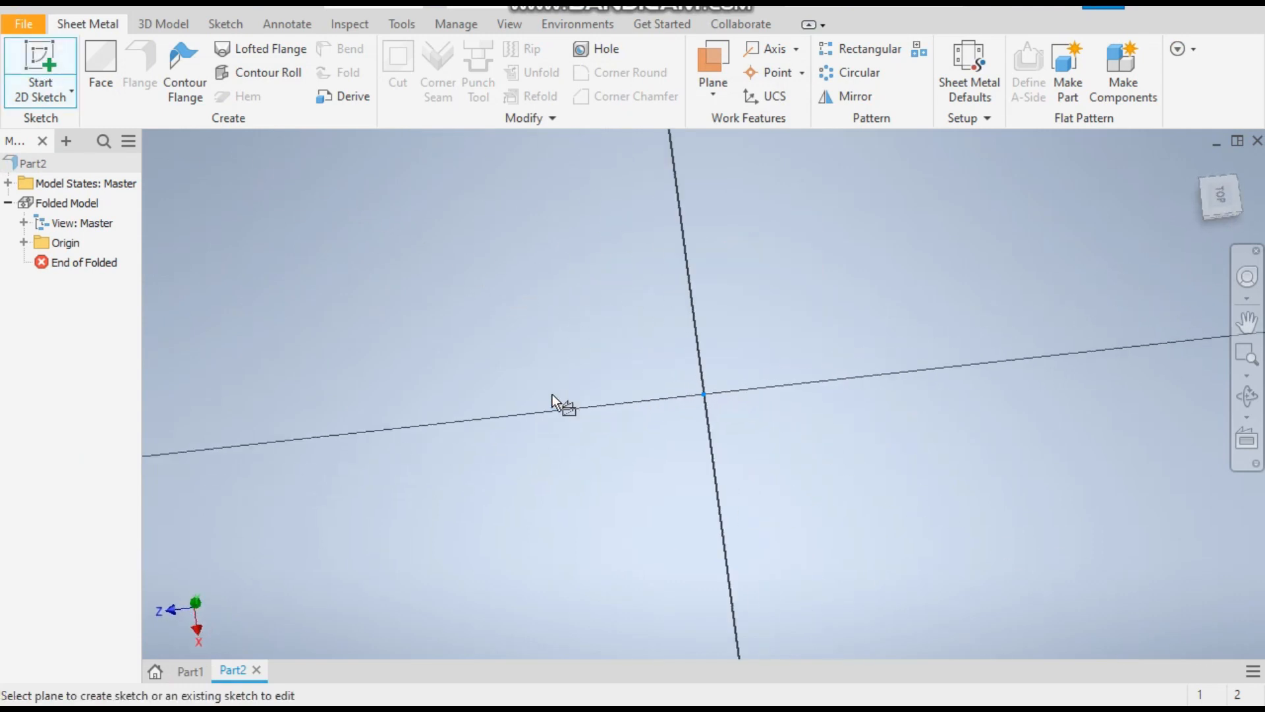
left_click(1254, 172)
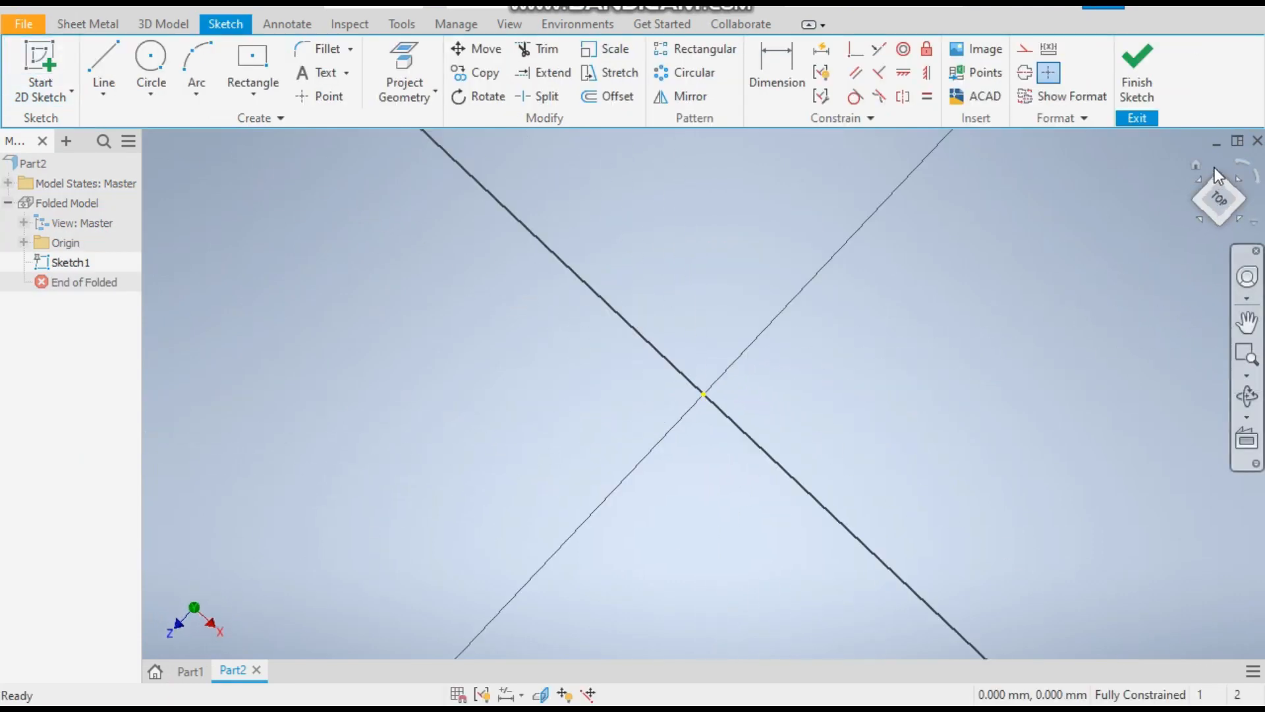
Draw a 50 by 50 mm centre-point rectangle centred on the sketch origin
left_click(254, 57)
left_click(703, 394)
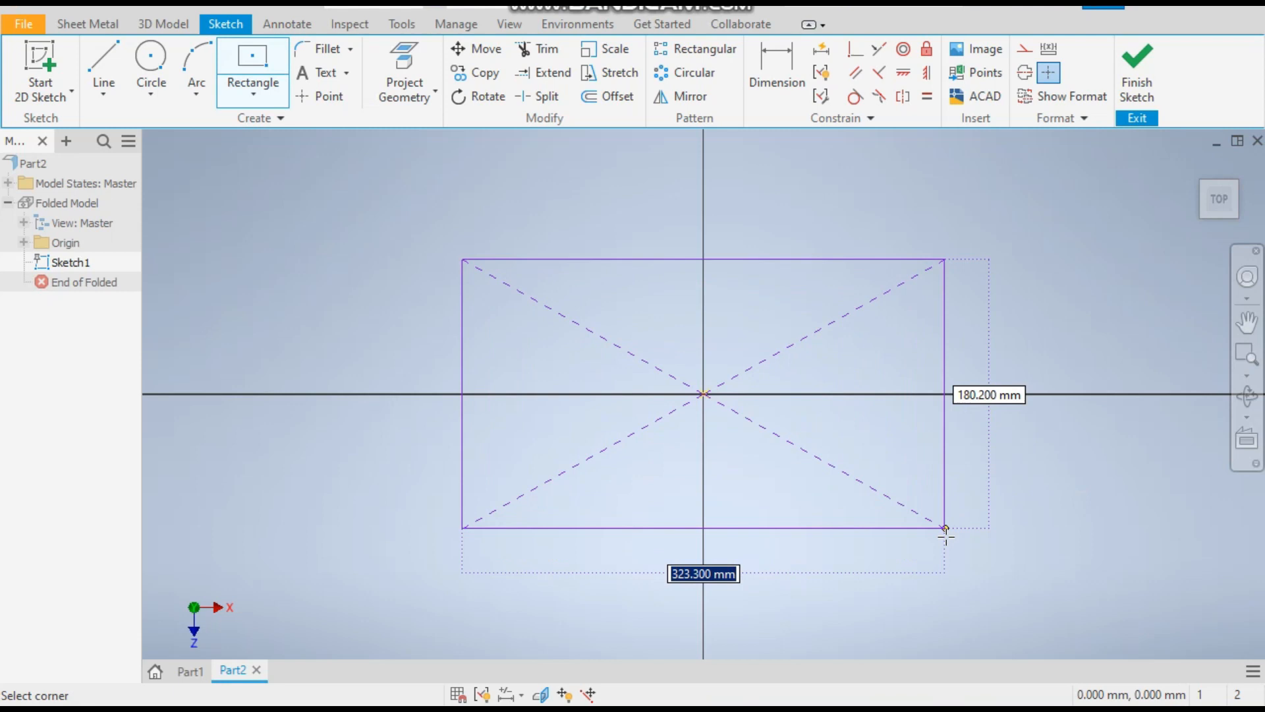
type("50")
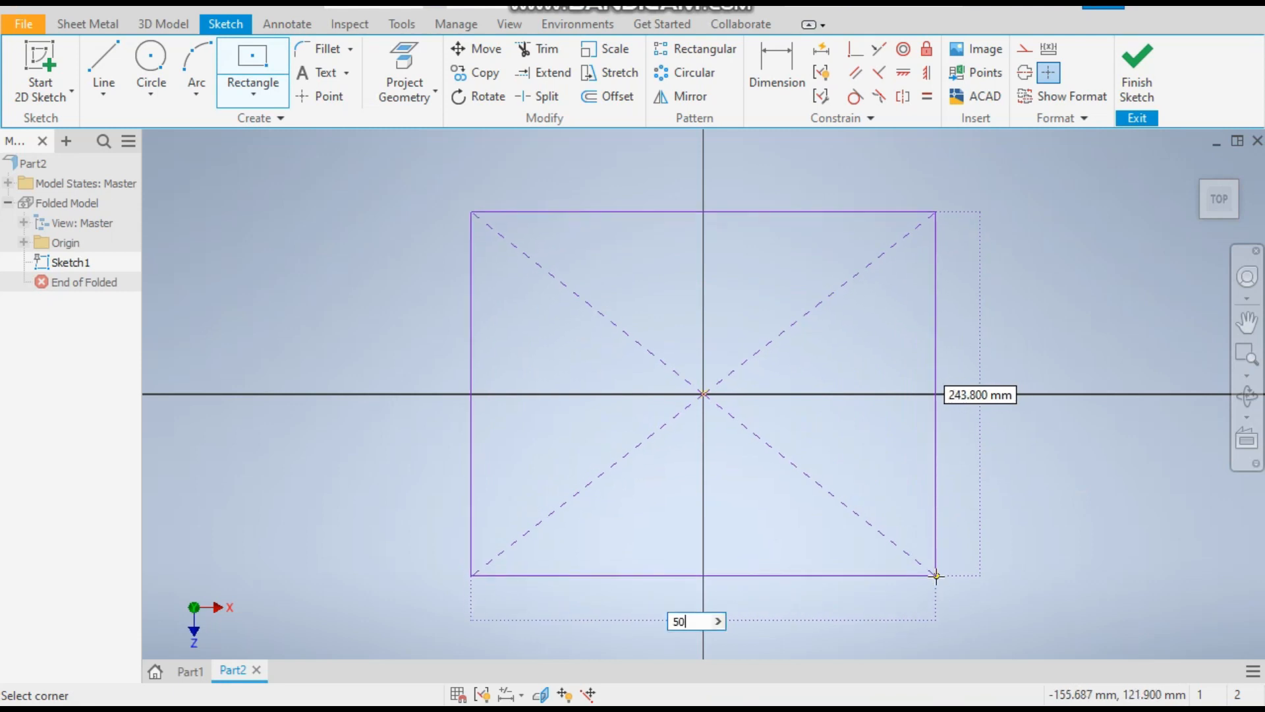
key("Tab")
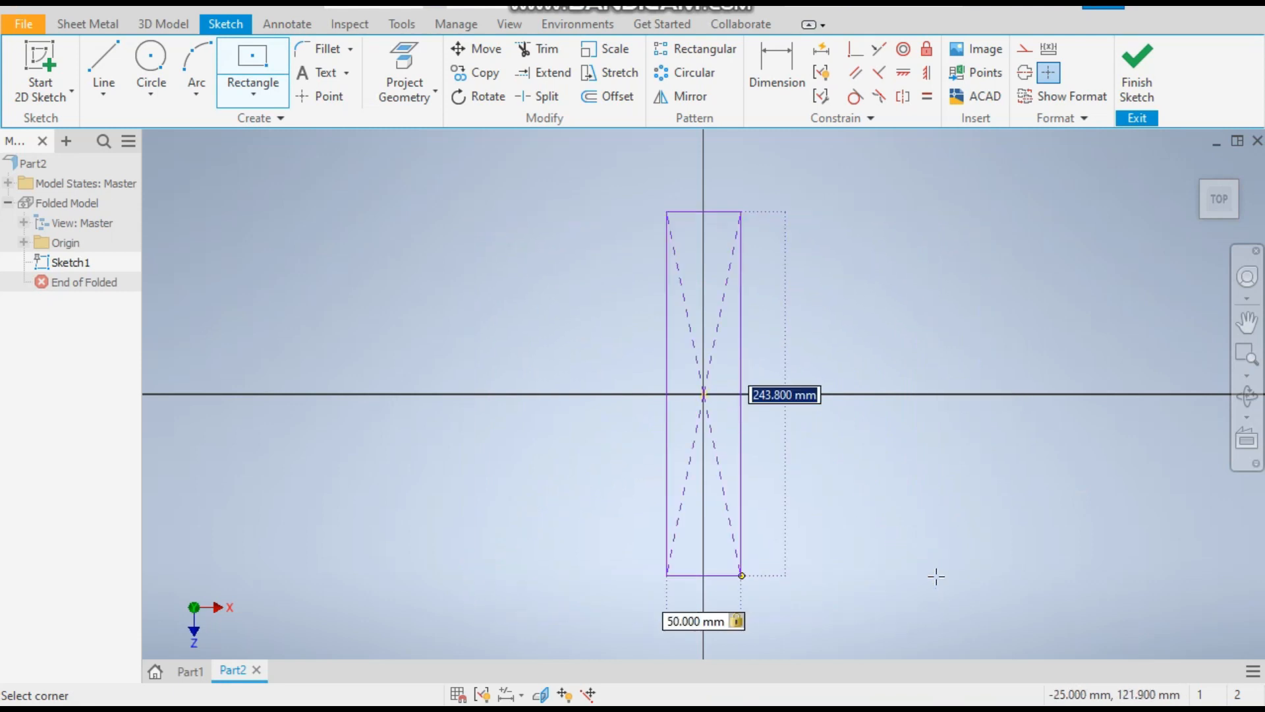
type("50")
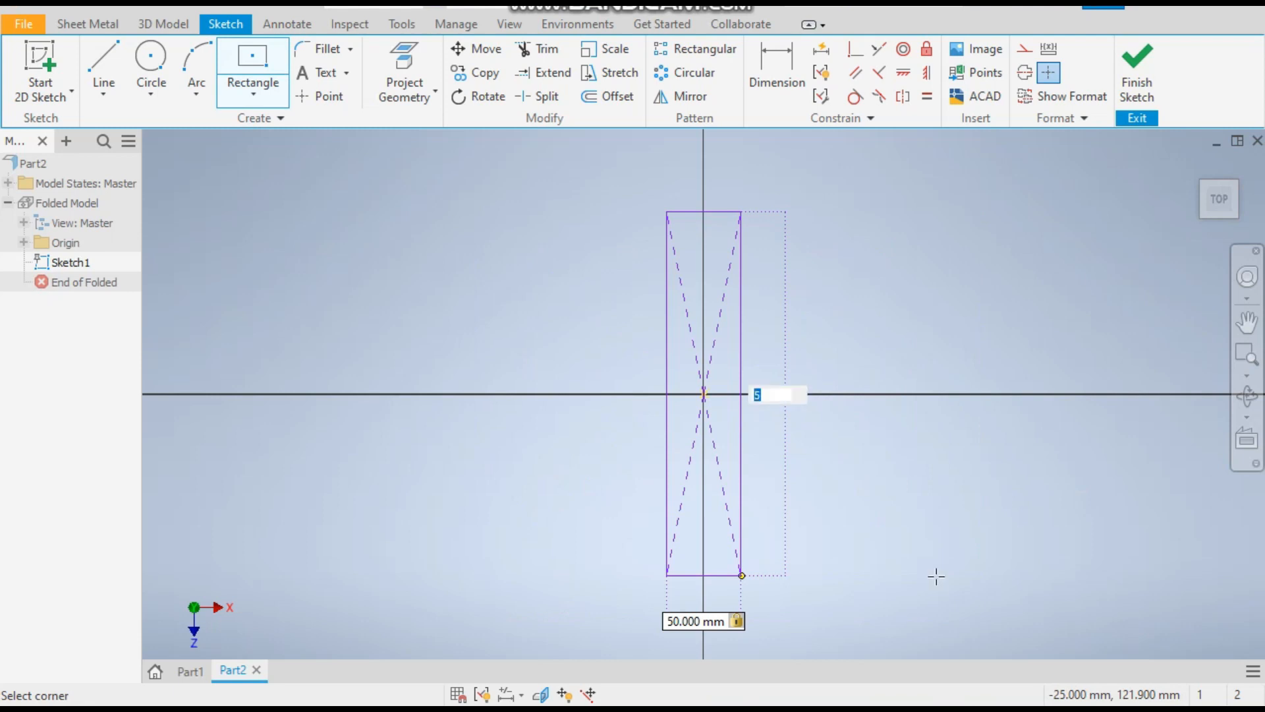
key("Return")
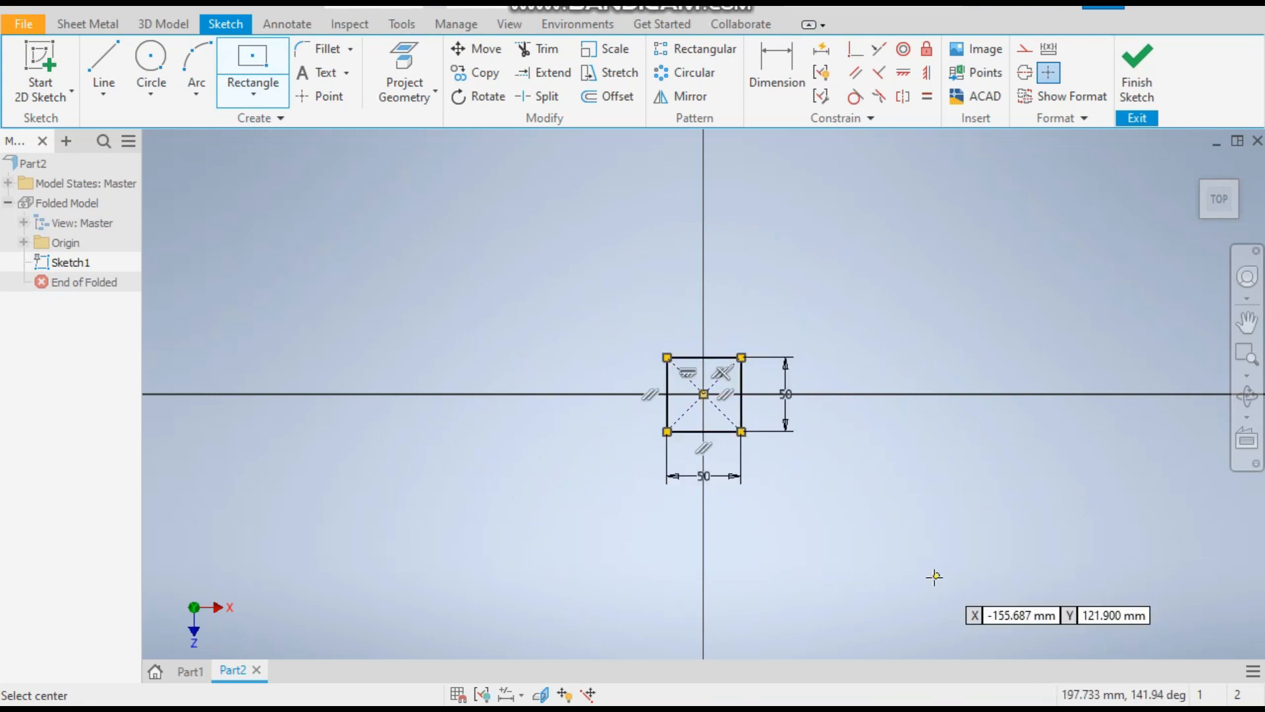
right_click(791, 479)
left_click(857, 484)
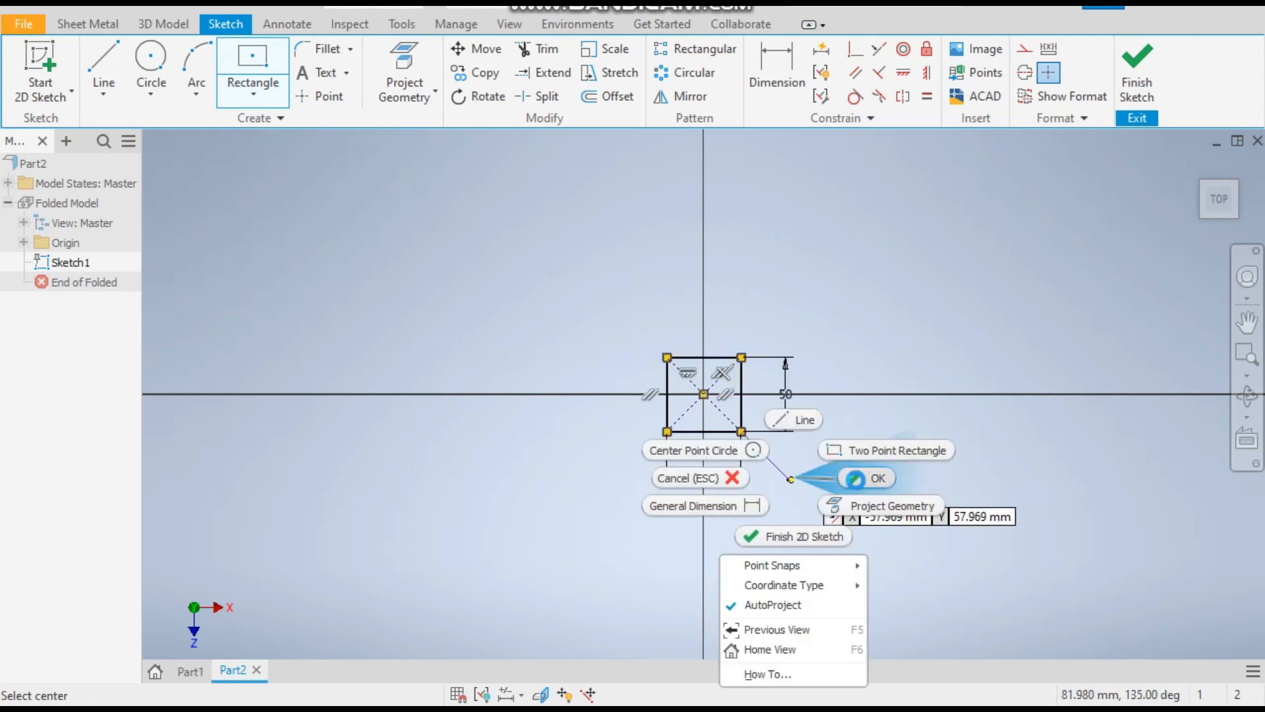
scroll(713, 436, "down", 5)
scroll(711, 448, "up", 3)
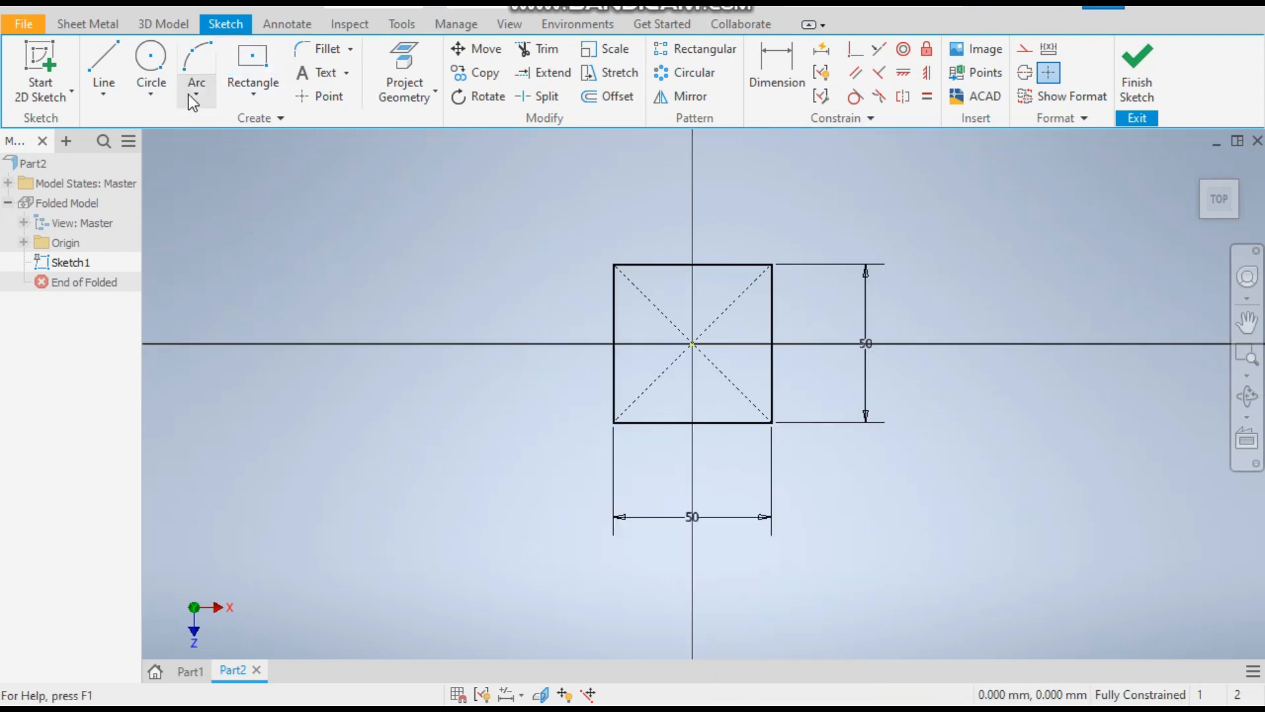
Finish the sketch and create a sheet metal face from the square profile with the default settings
left_click(1130, 71)
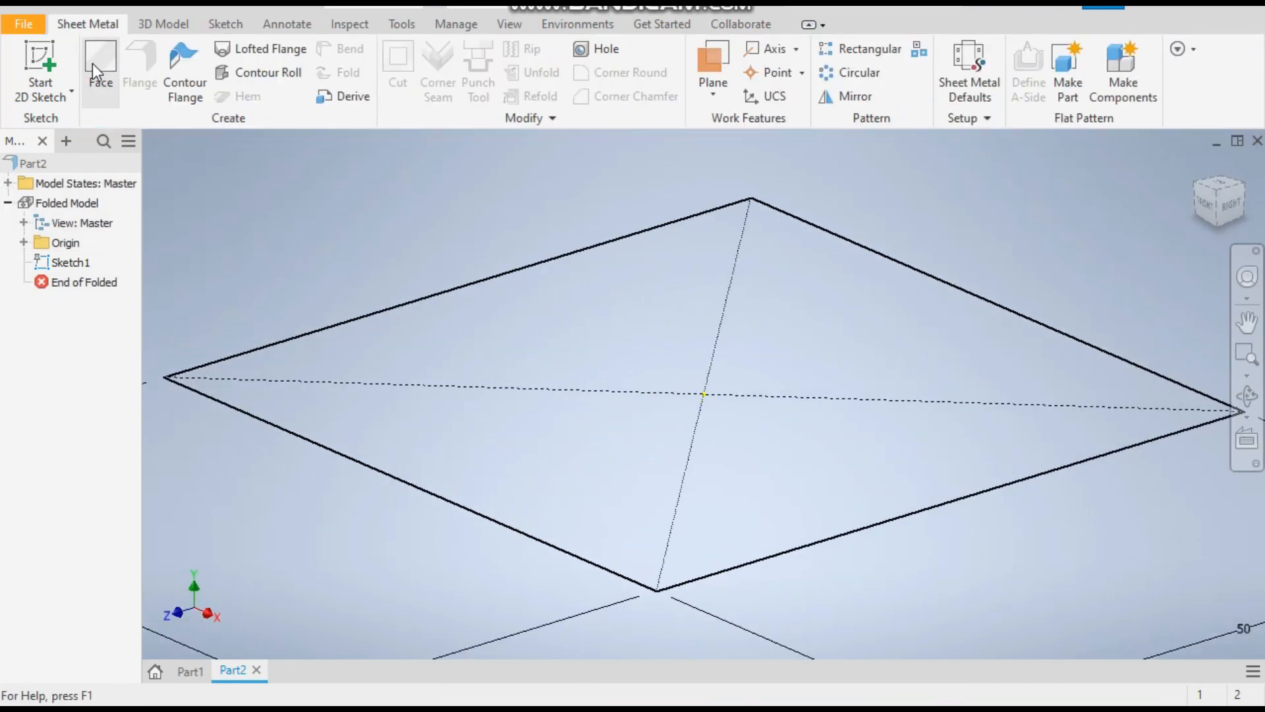
left_click(93, 63)
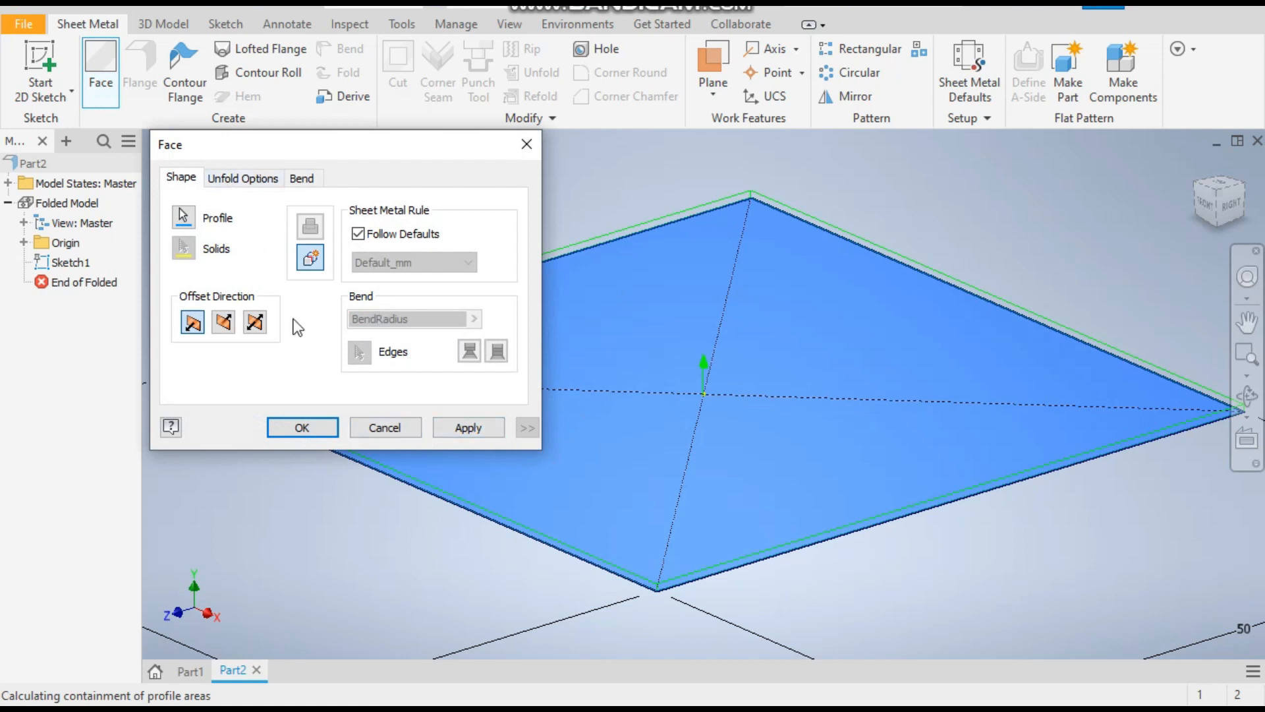
left_click(310, 429)
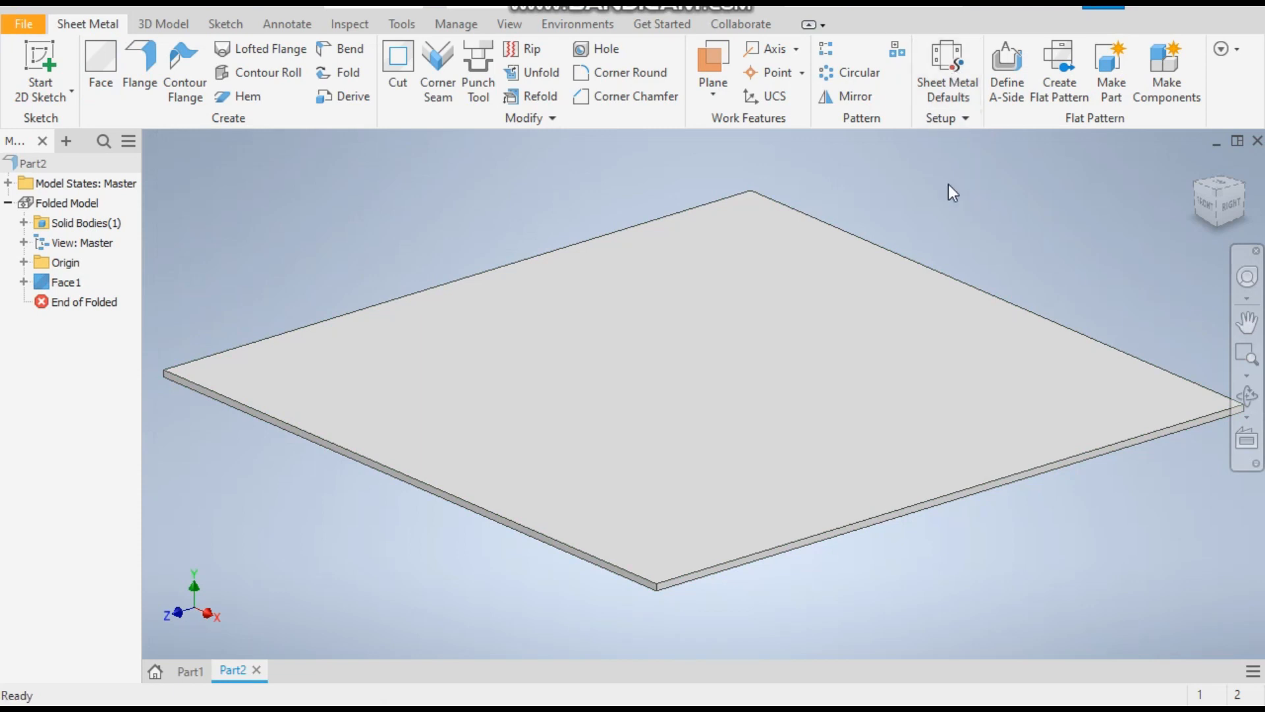
Override the thickness from the rule in the Sheet Metal Defaults and set the sheet thickness to 1 mm
left_click(951, 66)
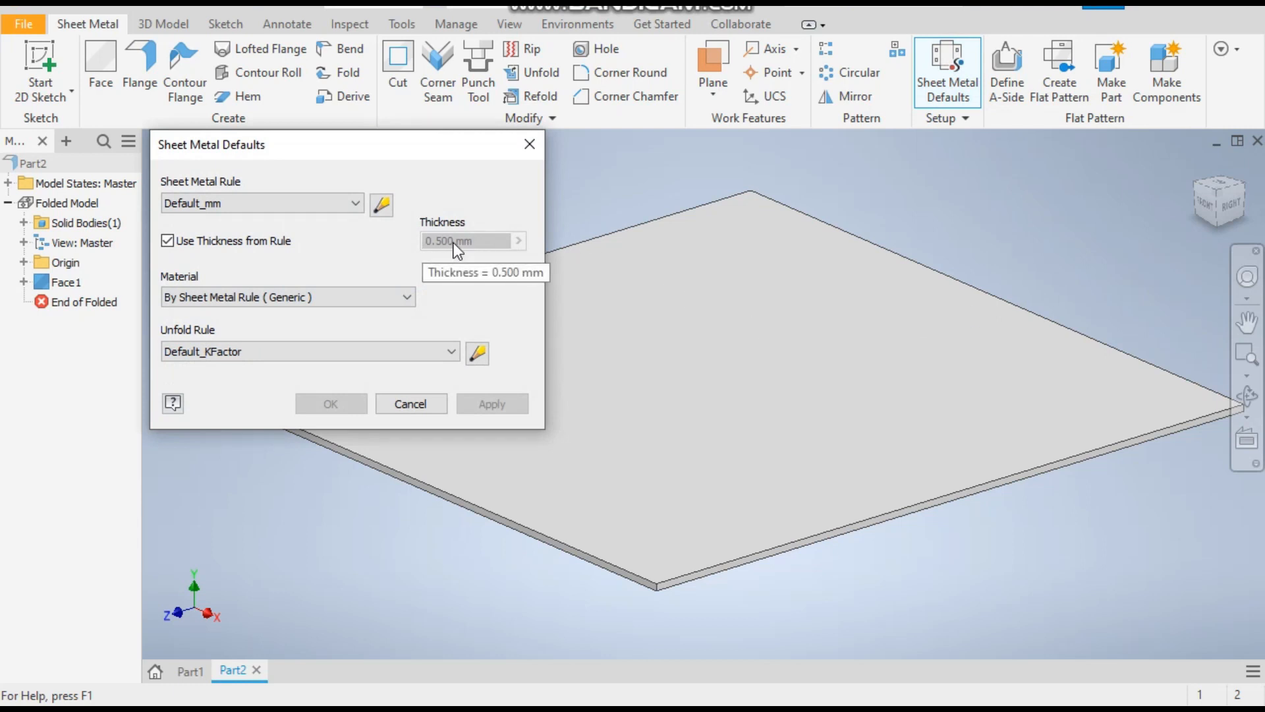
left_click(212, 243)
left_click_drag(486, 241, 406, 259)
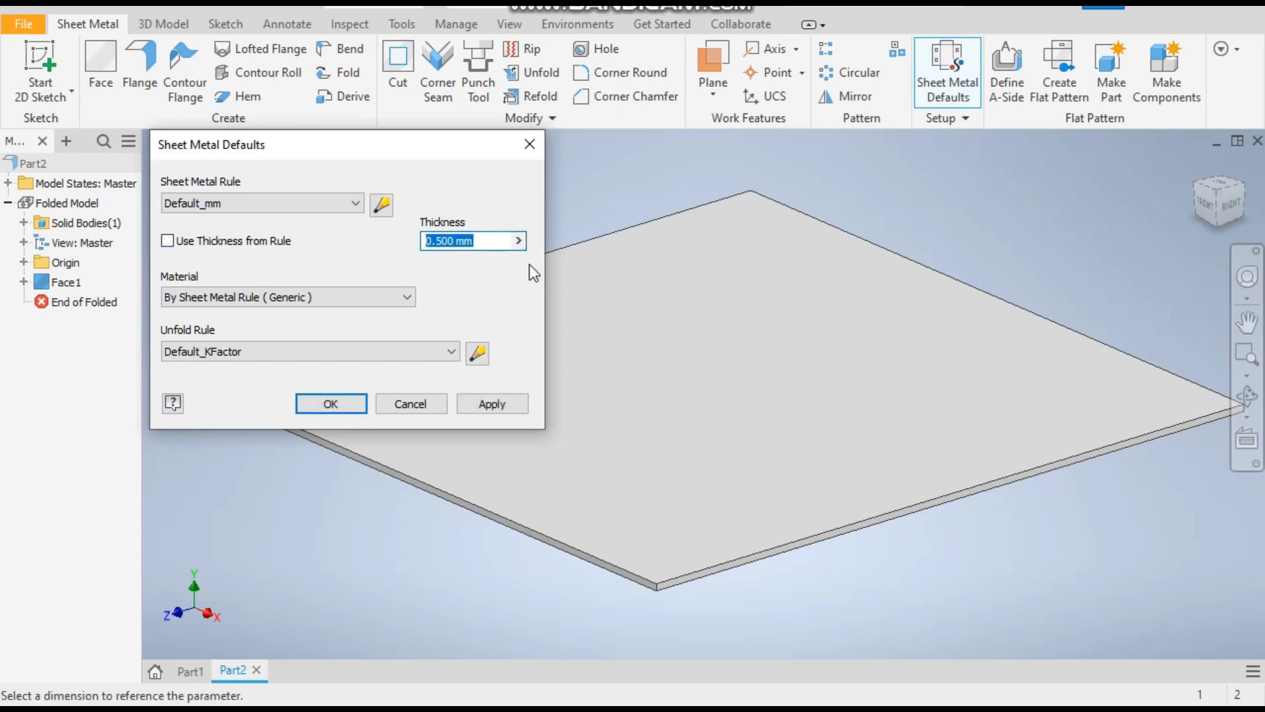
type("1")
key("Return")
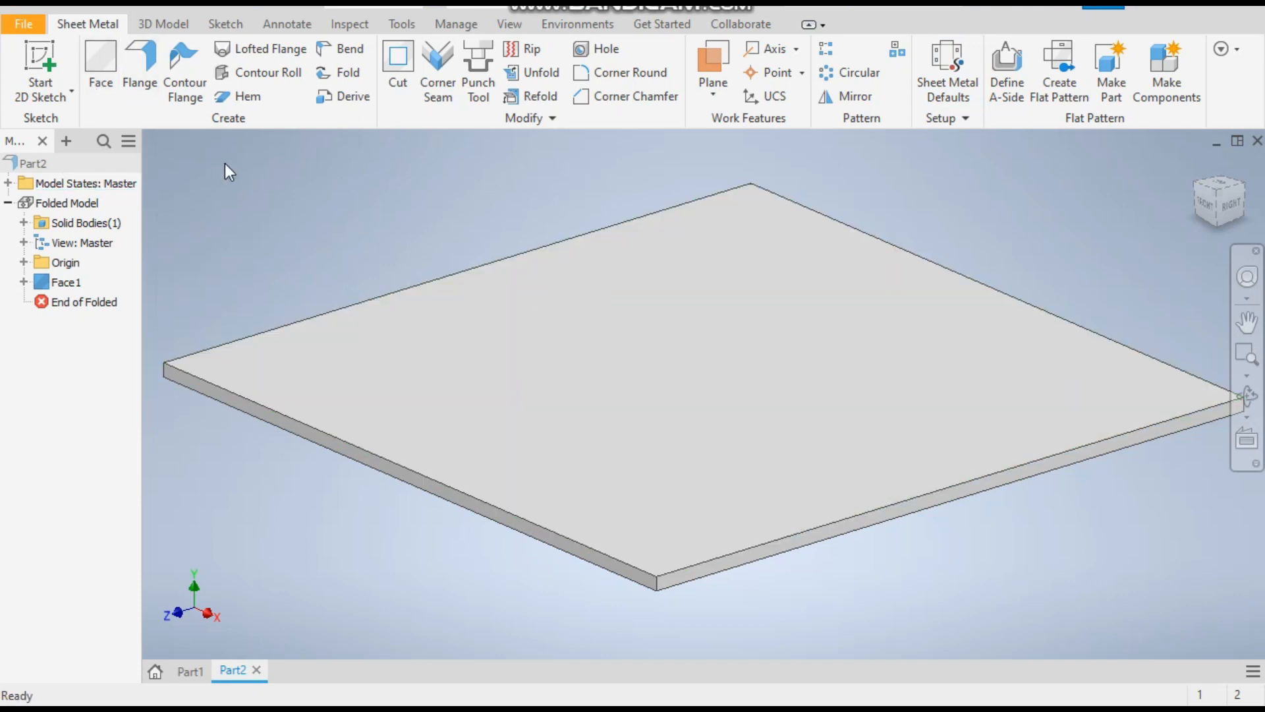
Add a 15 mm high, 90-degree downward flange along the plate's front edge
scroll(516, 356, "down", 3)
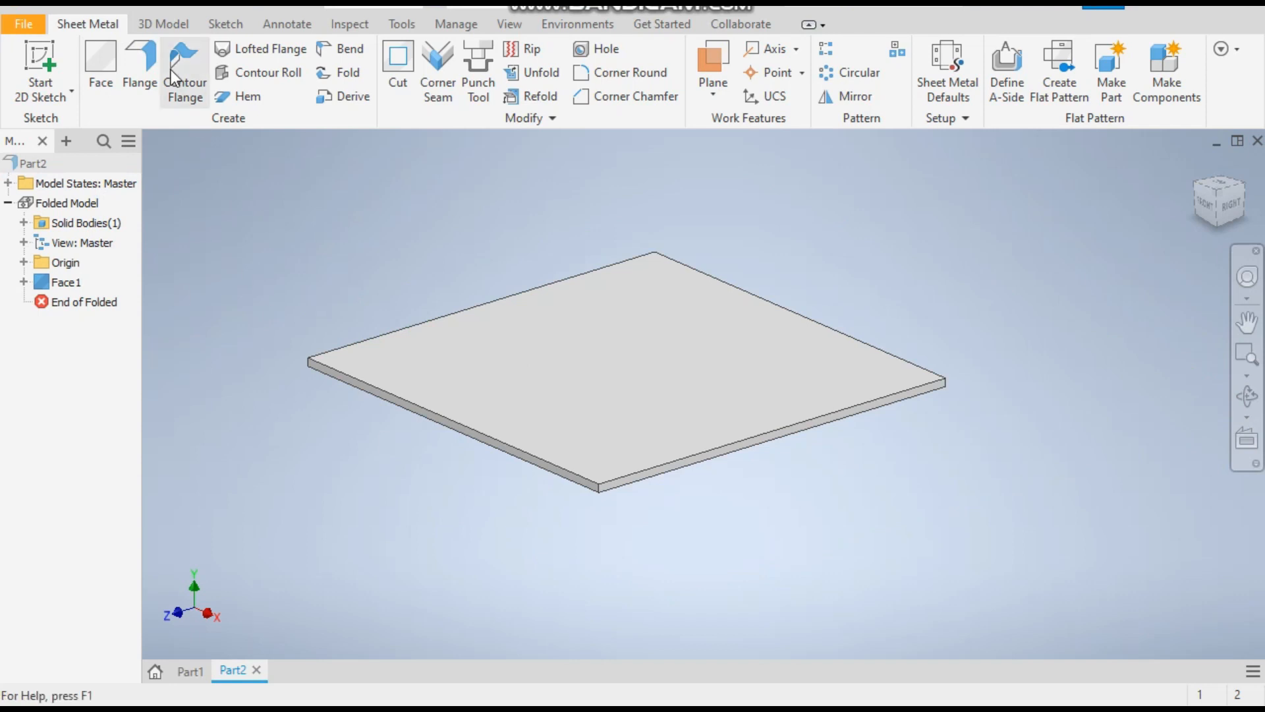
left_click(153, 89)
scroll(844, 523, "down", 2)
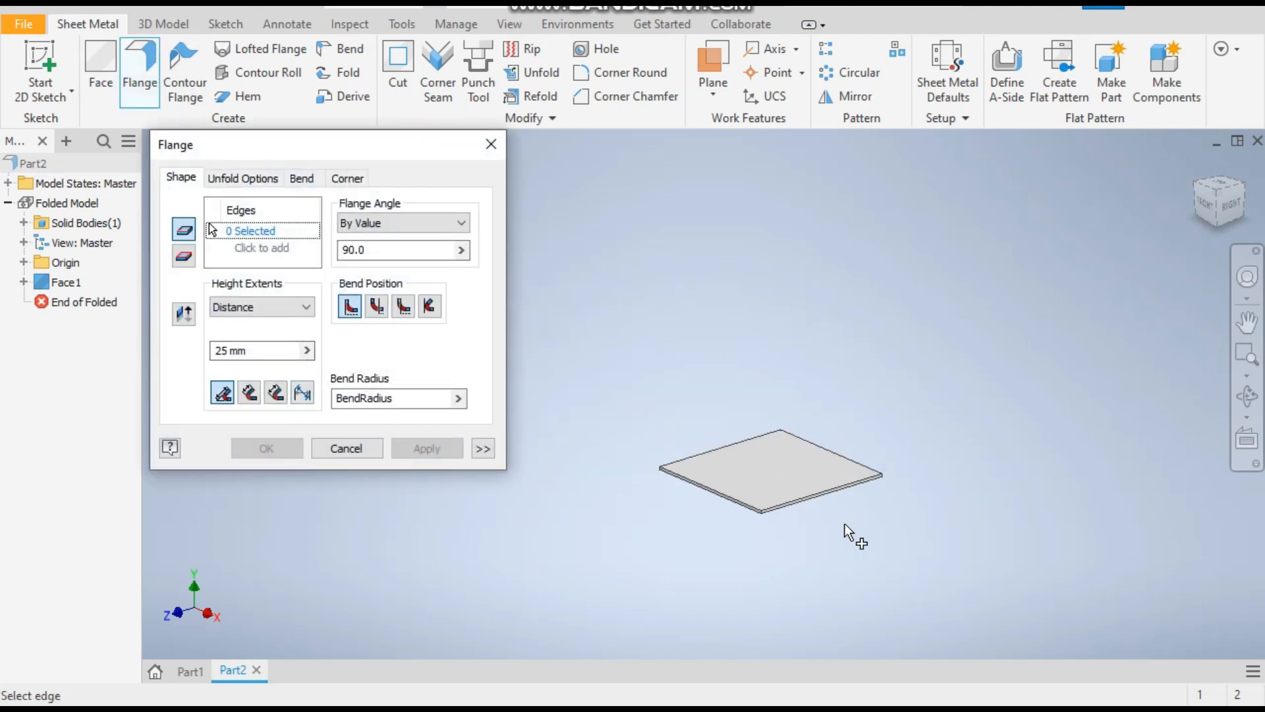
scroll(706, 499, "up", 3)
left_click(863, 469)
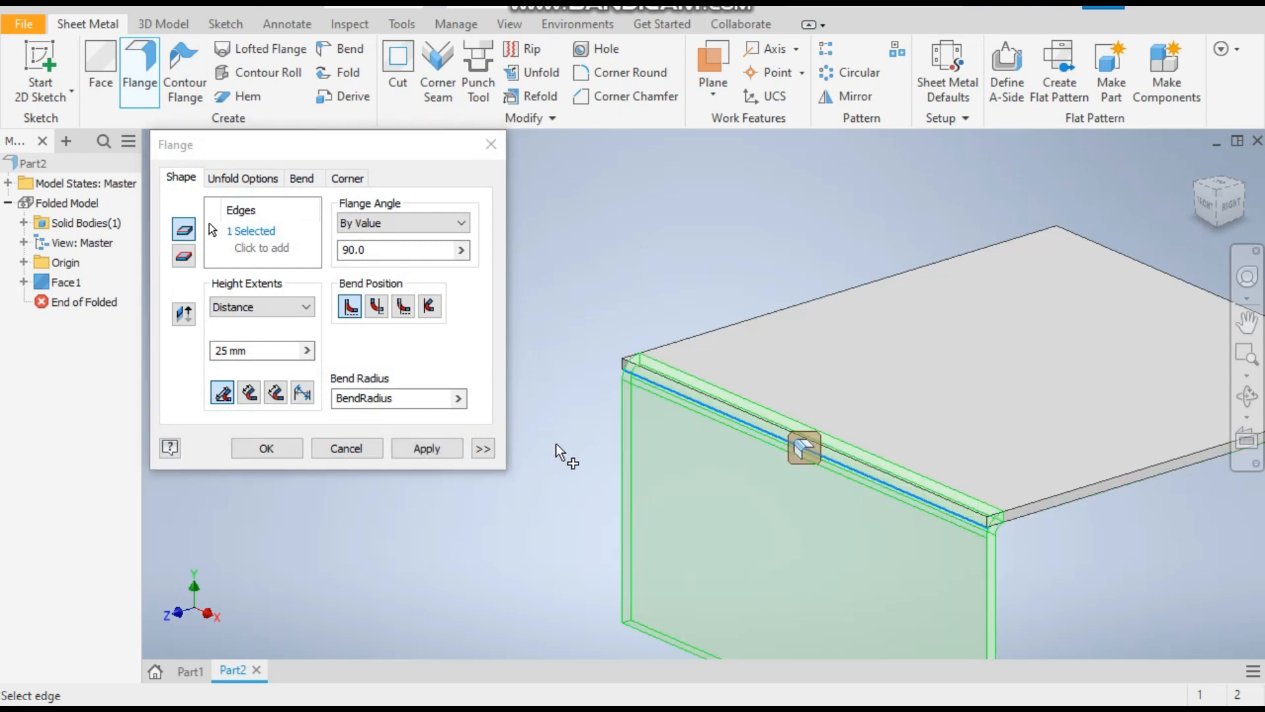
scroll(521, 304, "down", 2)
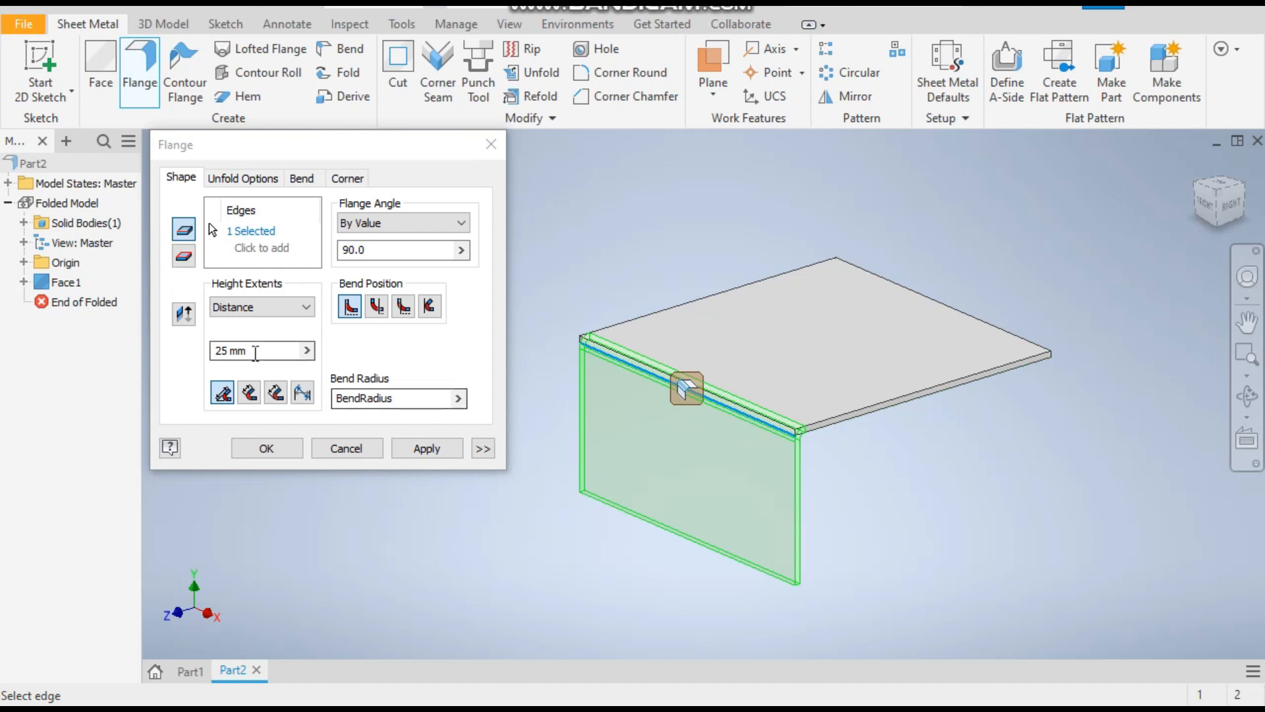
left_click(218, 433)
type("15")
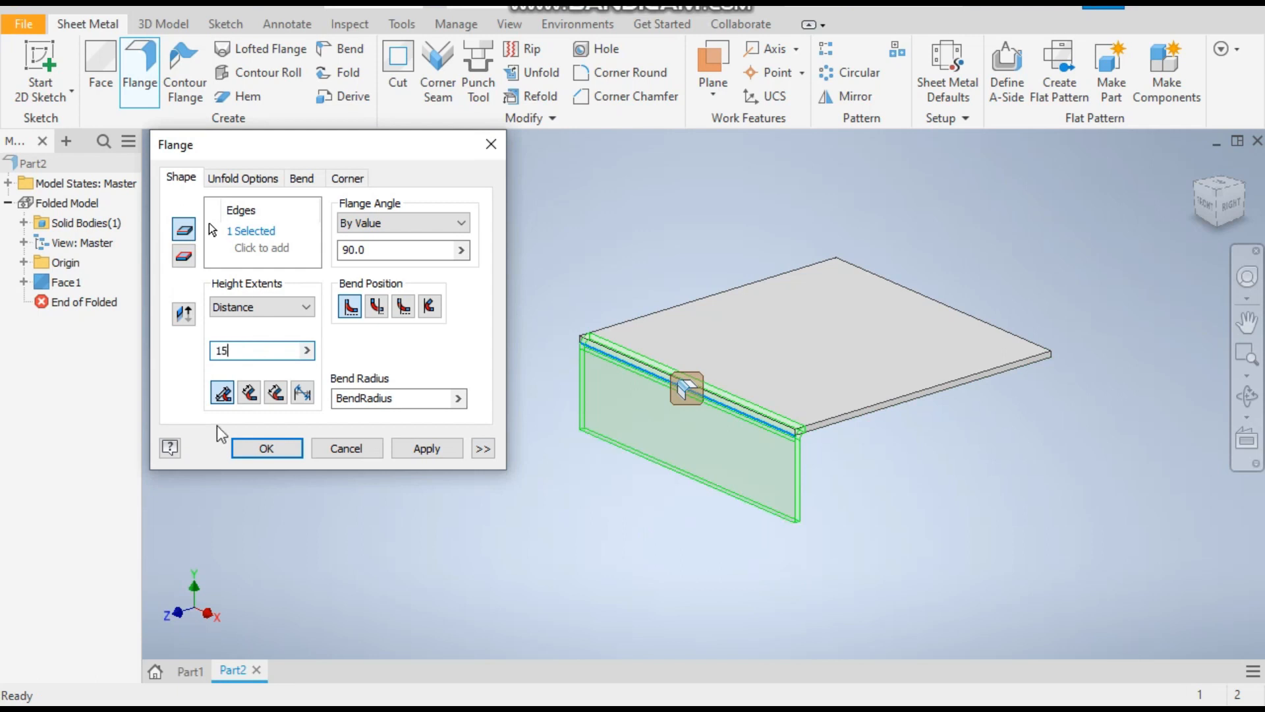
left_click(427, 450)
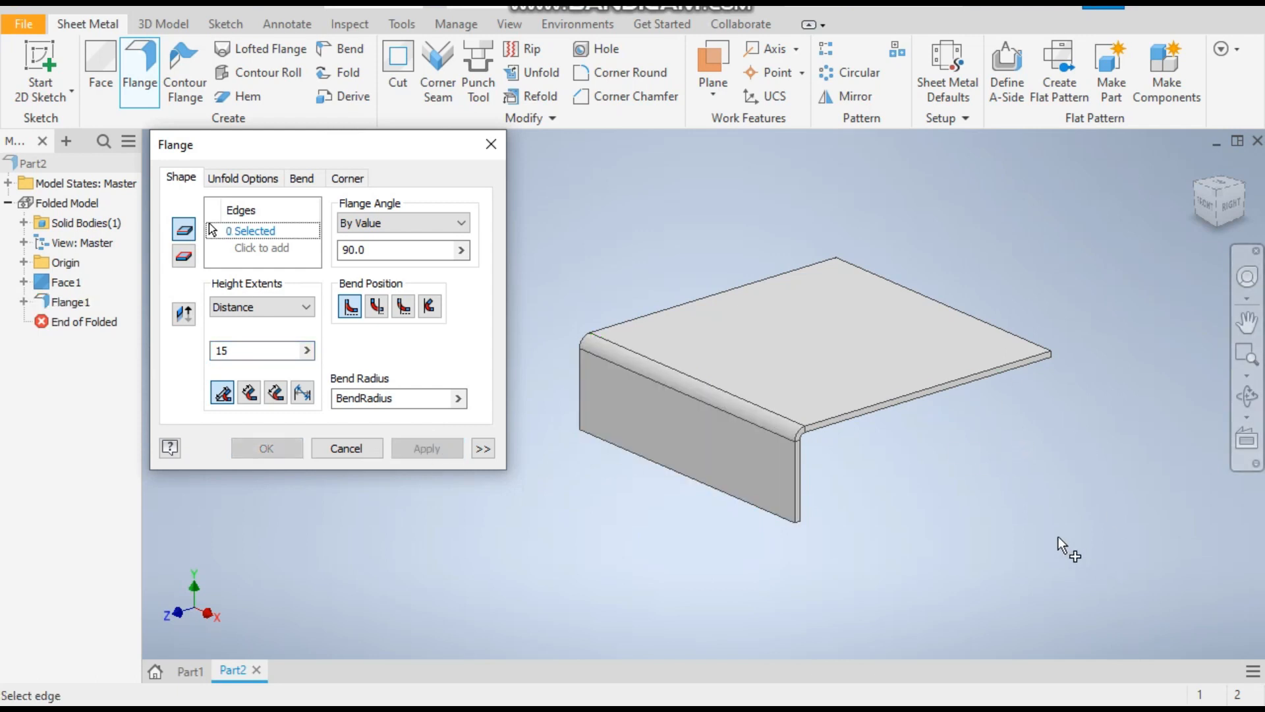
Add a matching 15 mm downward flange along the edge opposite the first flange
middle_click_drag(1058, 539, 993, 465, "shift")
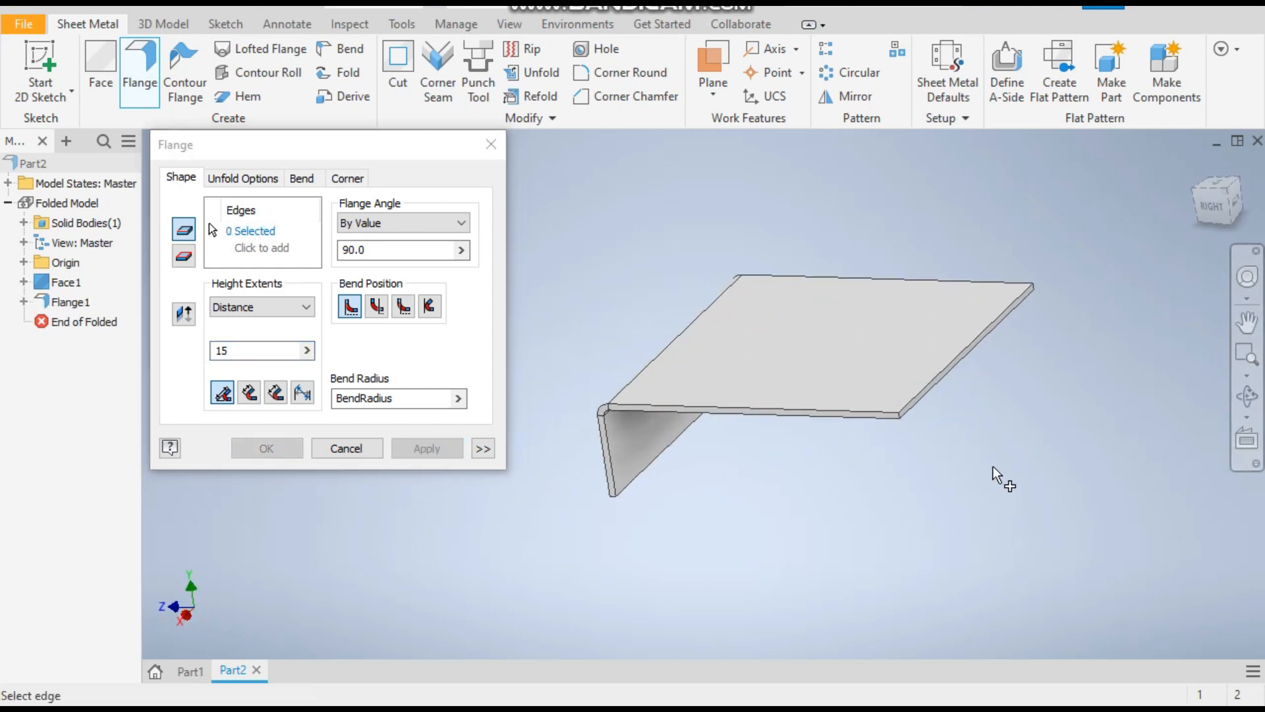
left_click(923, 401)
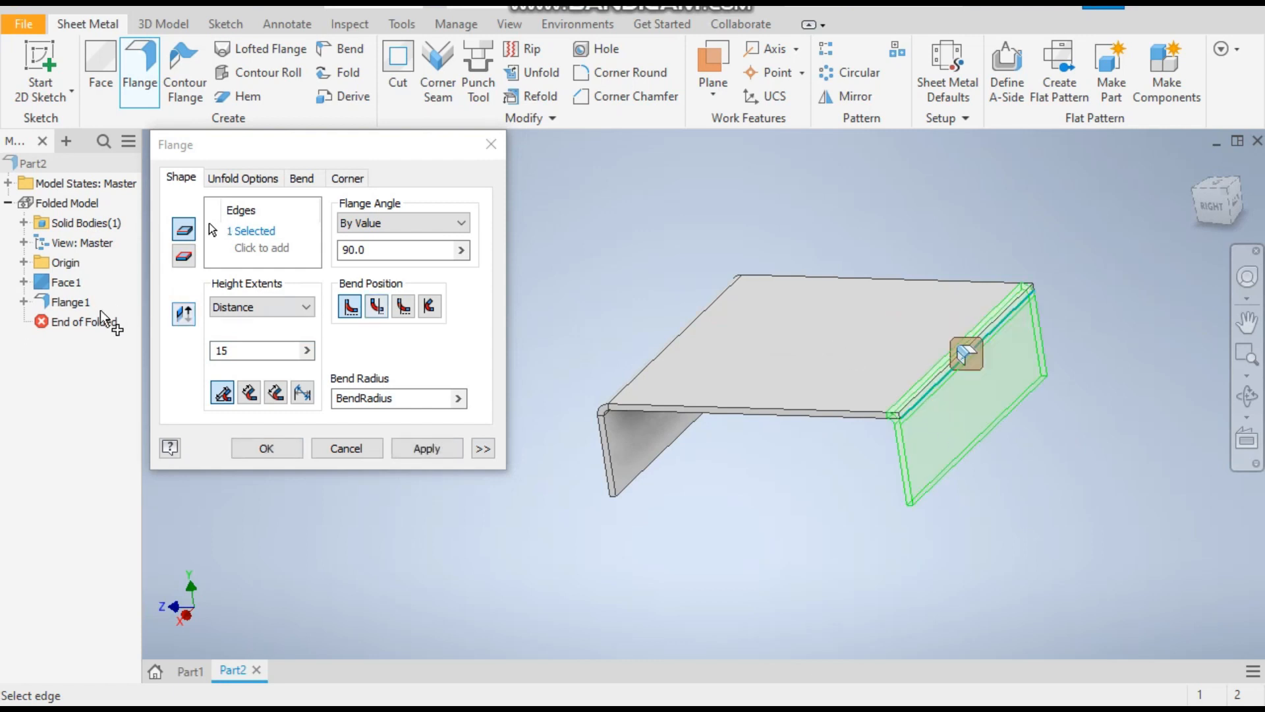
left_click(427, 448)
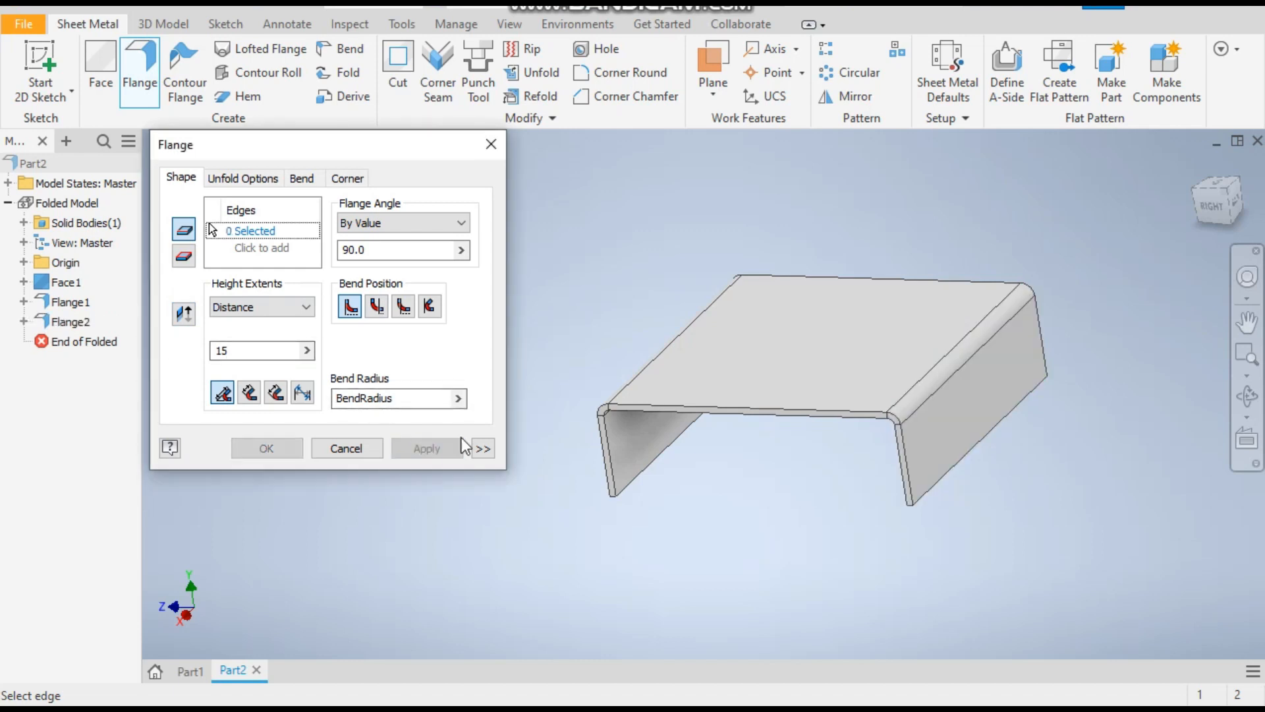
Add a 15 mm high upward flange on the plate's open far edge between the two side flanges, with a centred width of 25 mm
left_click(847, 275)
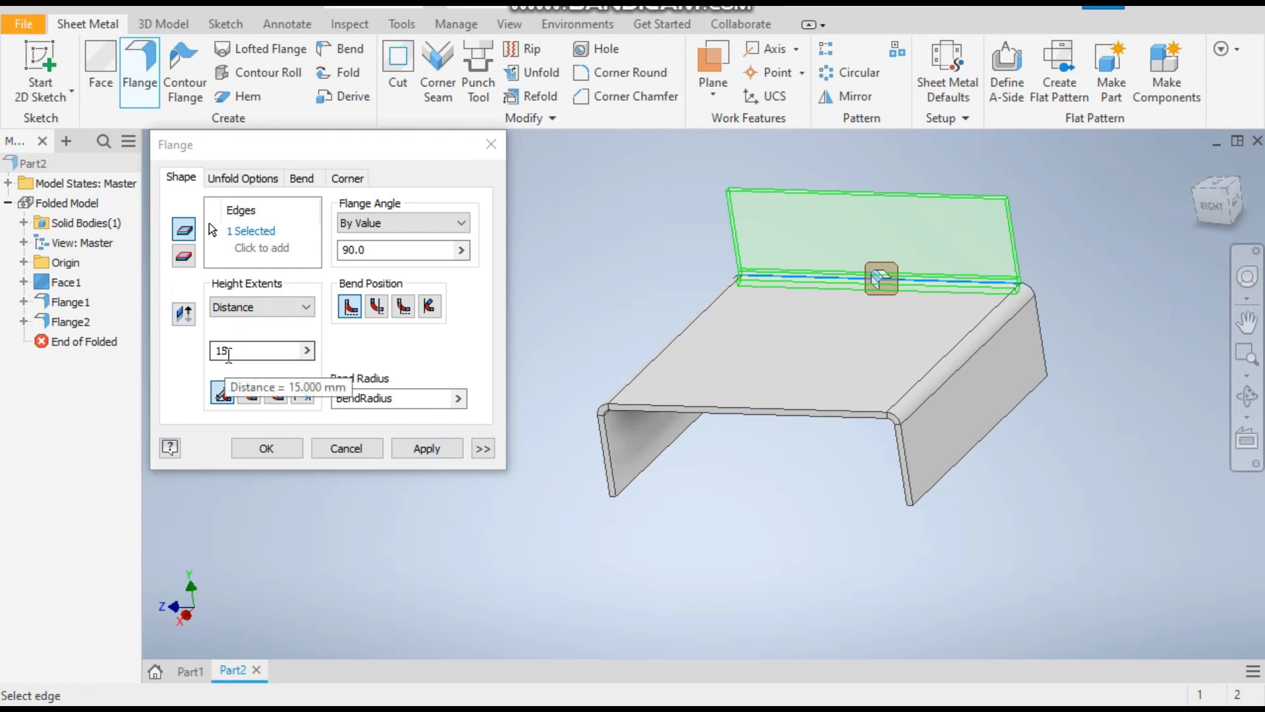
left_click(483, 448)
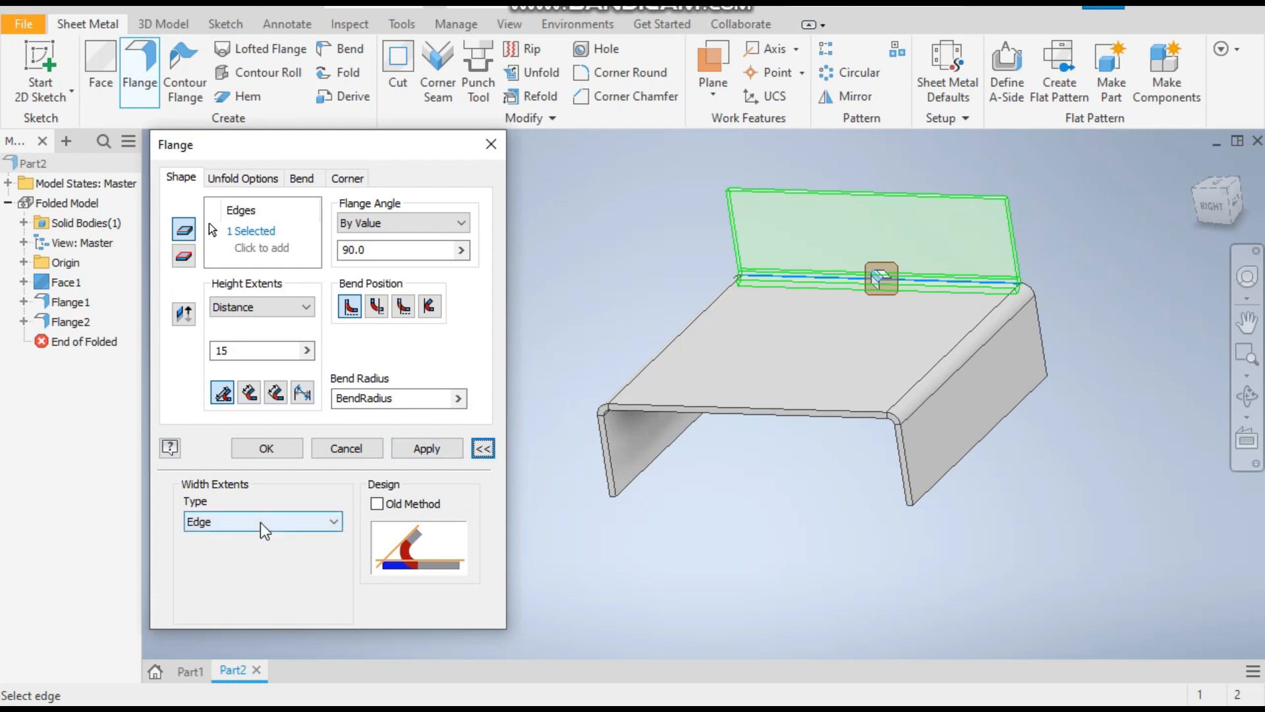
left_click(235, 523)
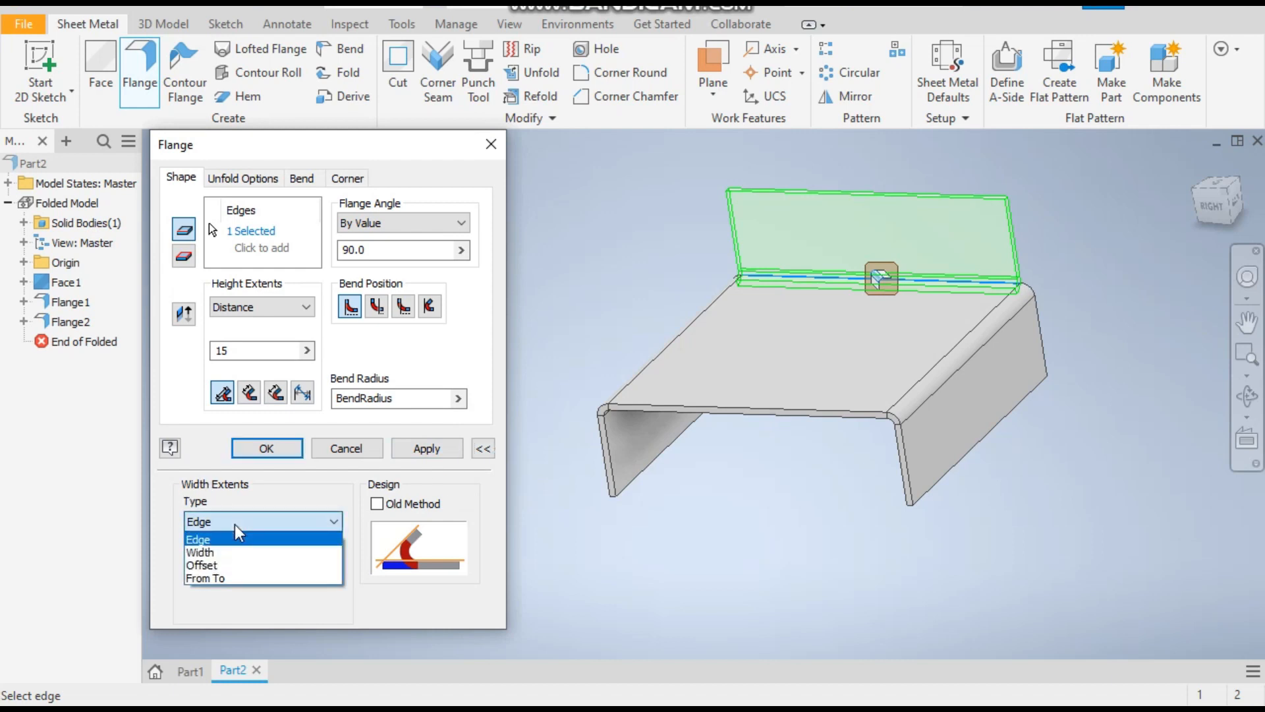
left_click(235, 552)
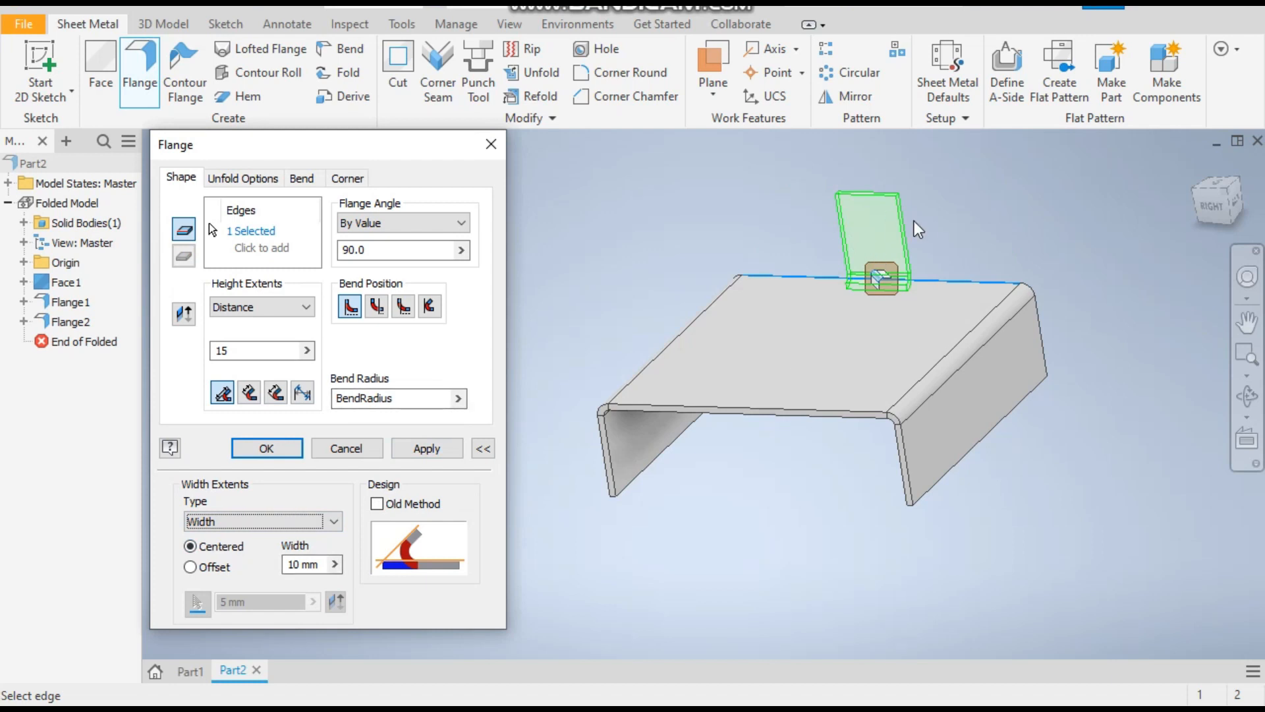
left_click(293, 564)
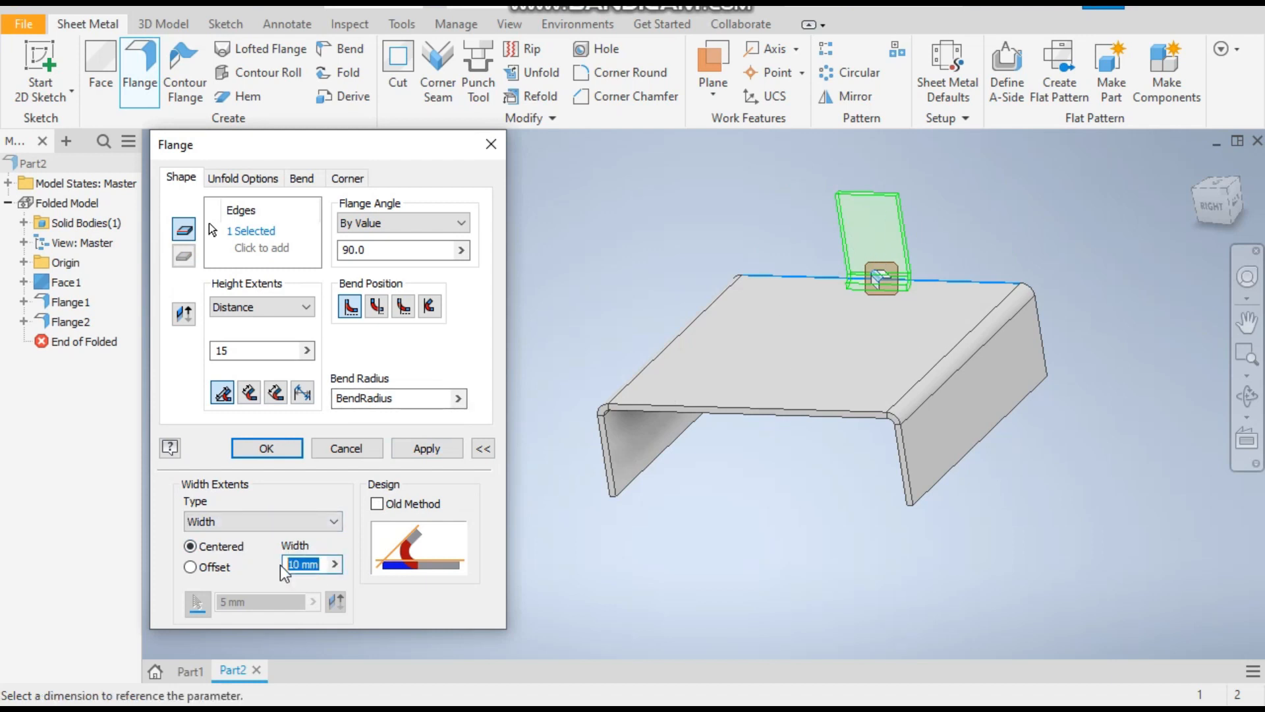
type("25")
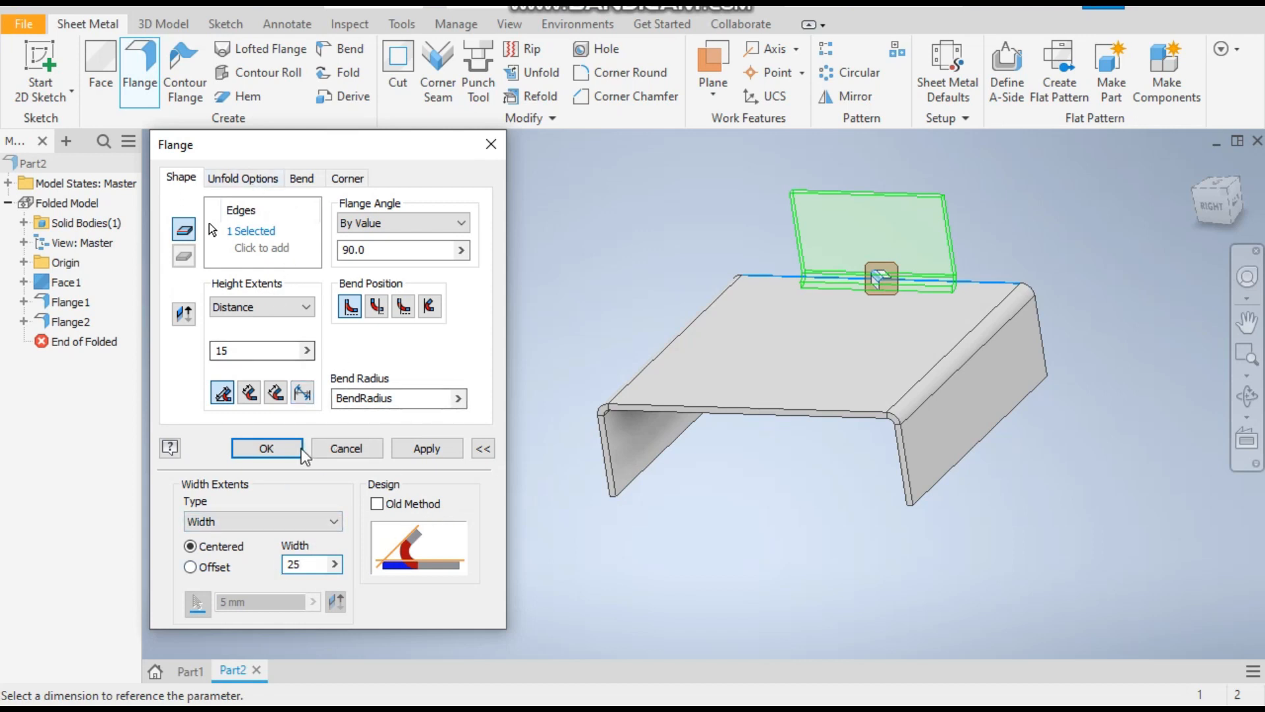
left_click(446, 450)
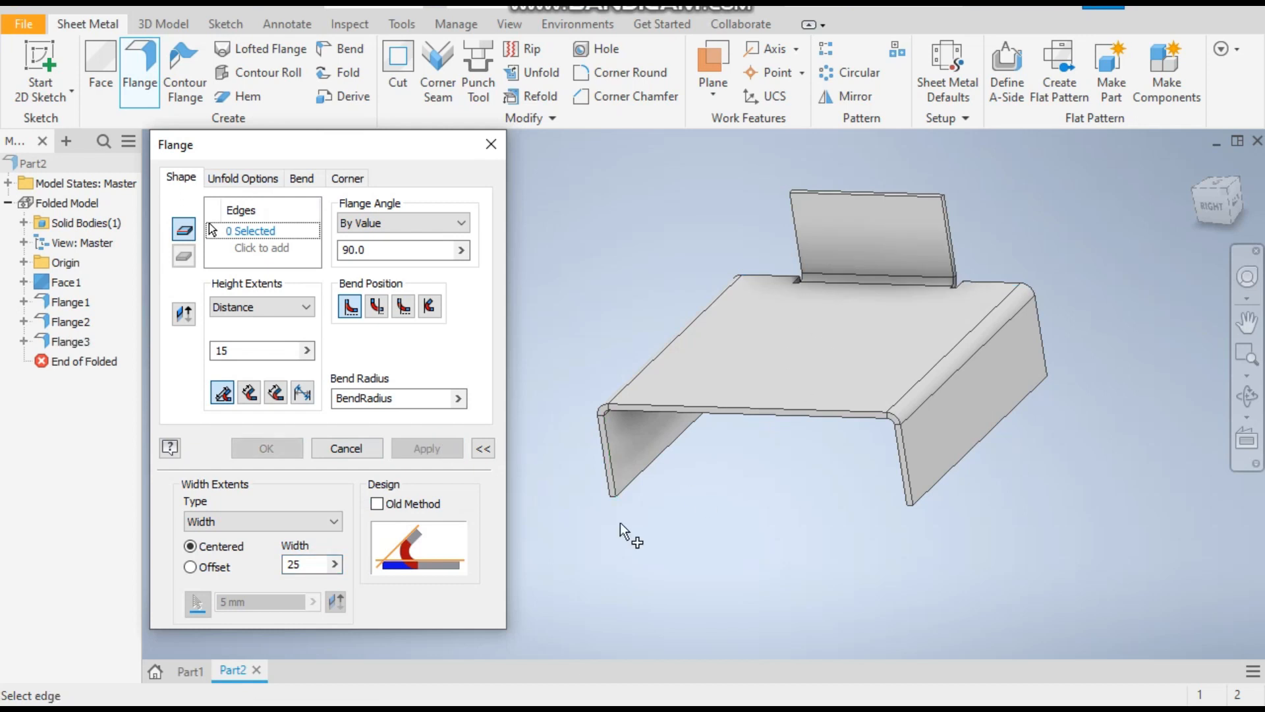
left_click(358, 448)
middle_click_drag(737, 375, 868, 282)
scroll(868, 279, "up", 5)
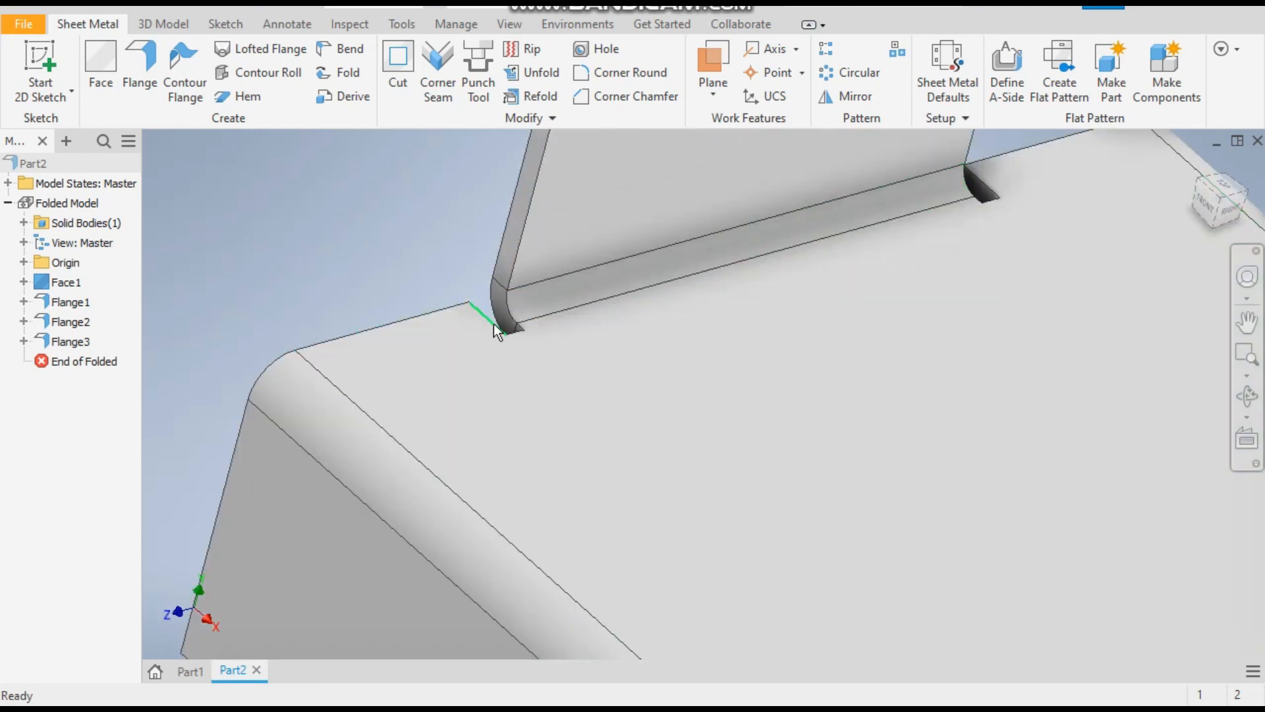
Start a new sketch on the outer face of the front downward flange
scroll(498, 315, "down", 5)
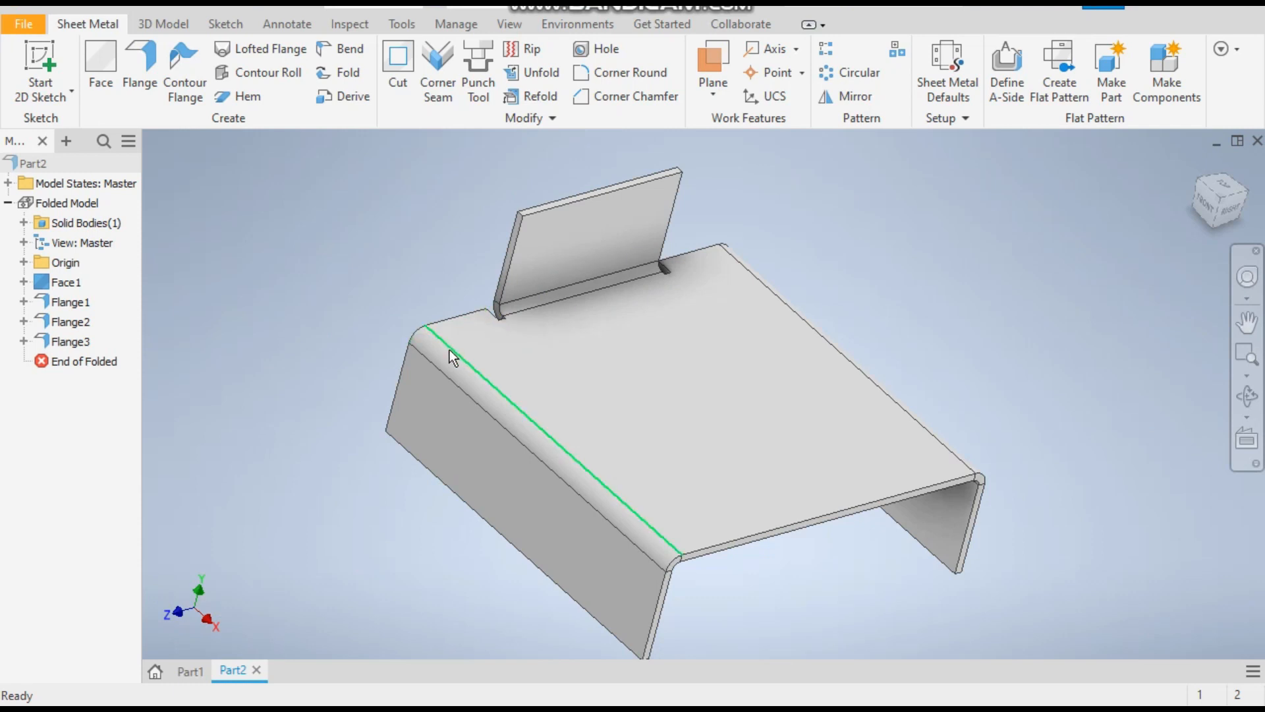
scroll(452, 349, "down", 3)
scroll(562, 460, "up", 4)
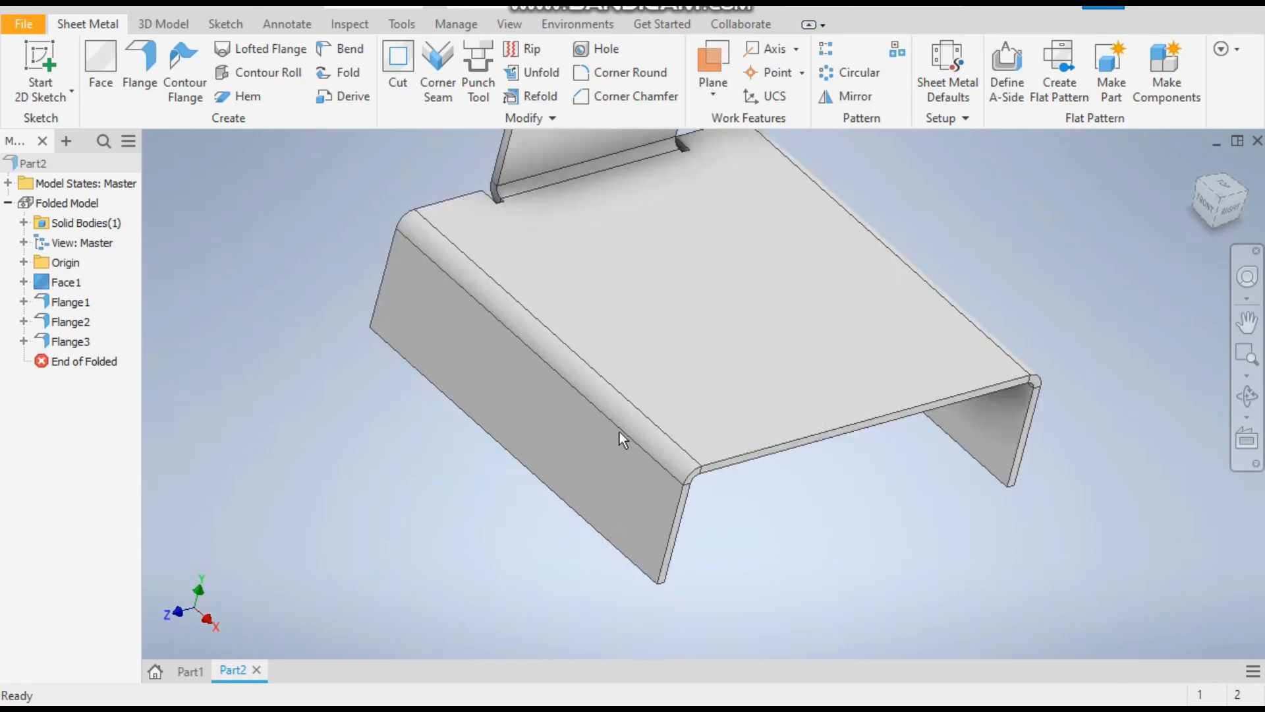
scroll(601, 525, "down", 3)
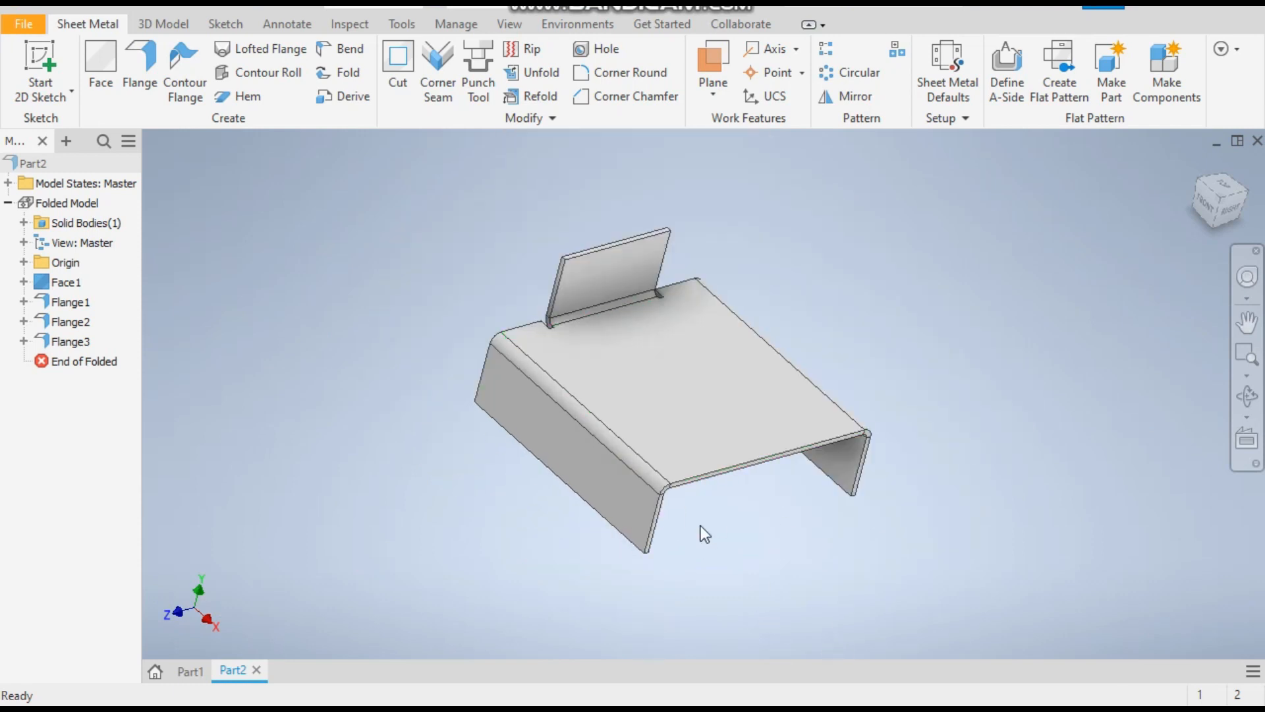
left_click(537, 429)
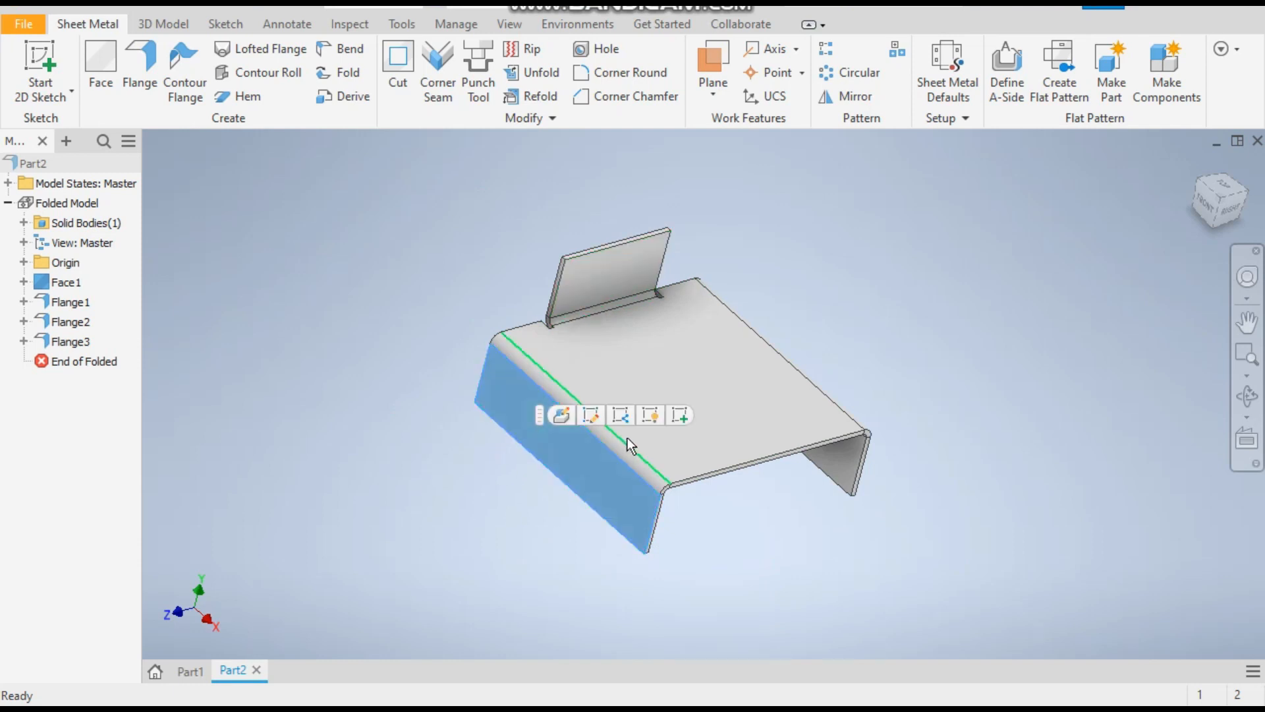
left_click(679, 415)
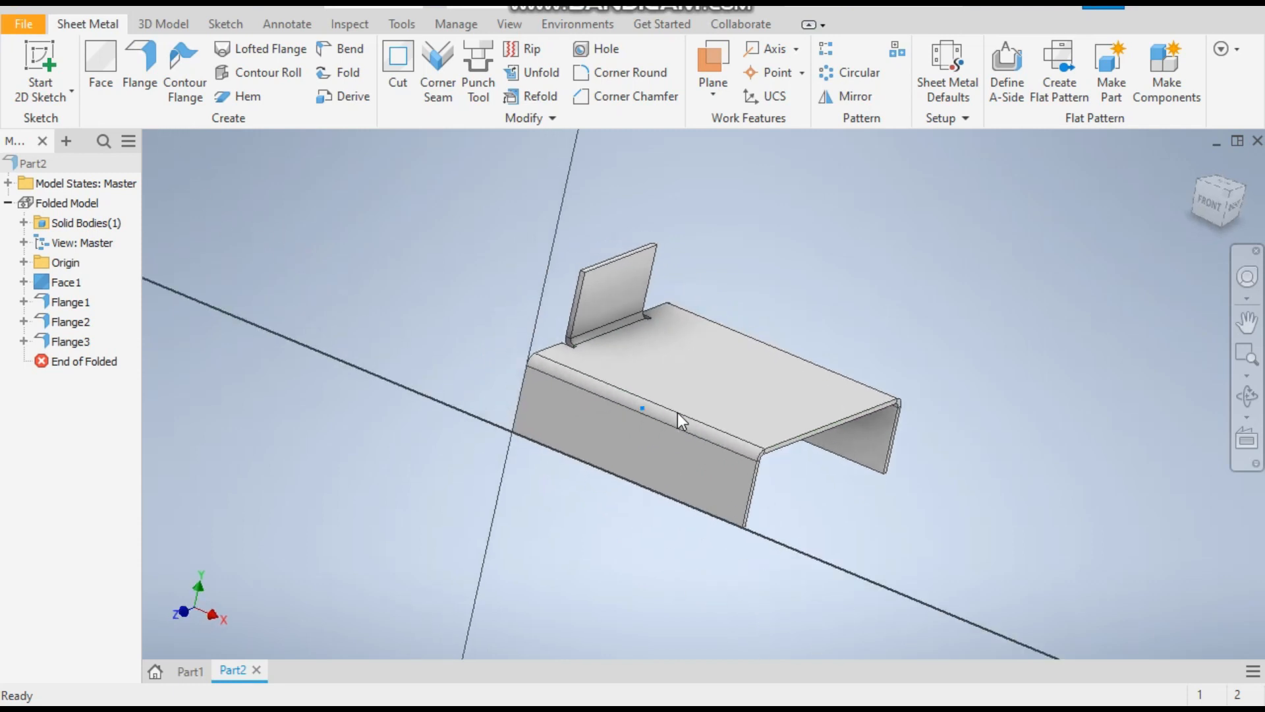
scroll(599, 504, "up", 3)
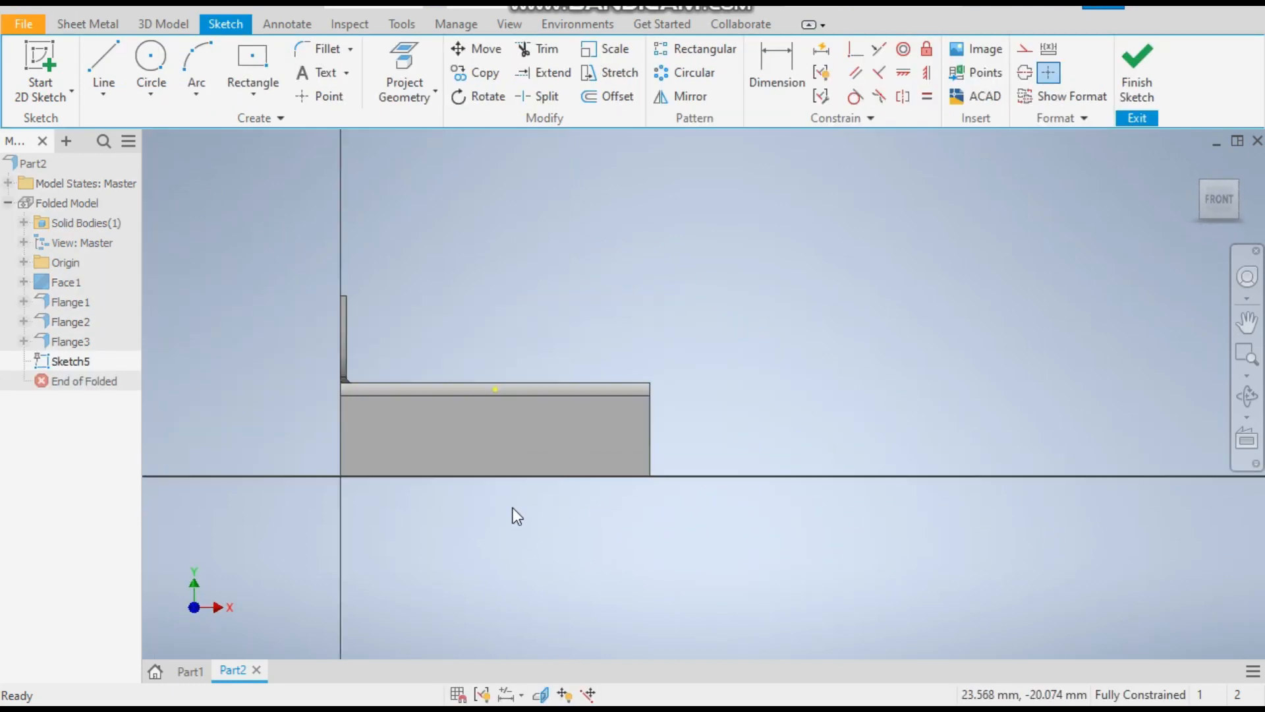
Sketch a 3 mm diameter circle on the flange face, toward the end with the upright flange
left_click(151, 72)
left_click(408, 432)
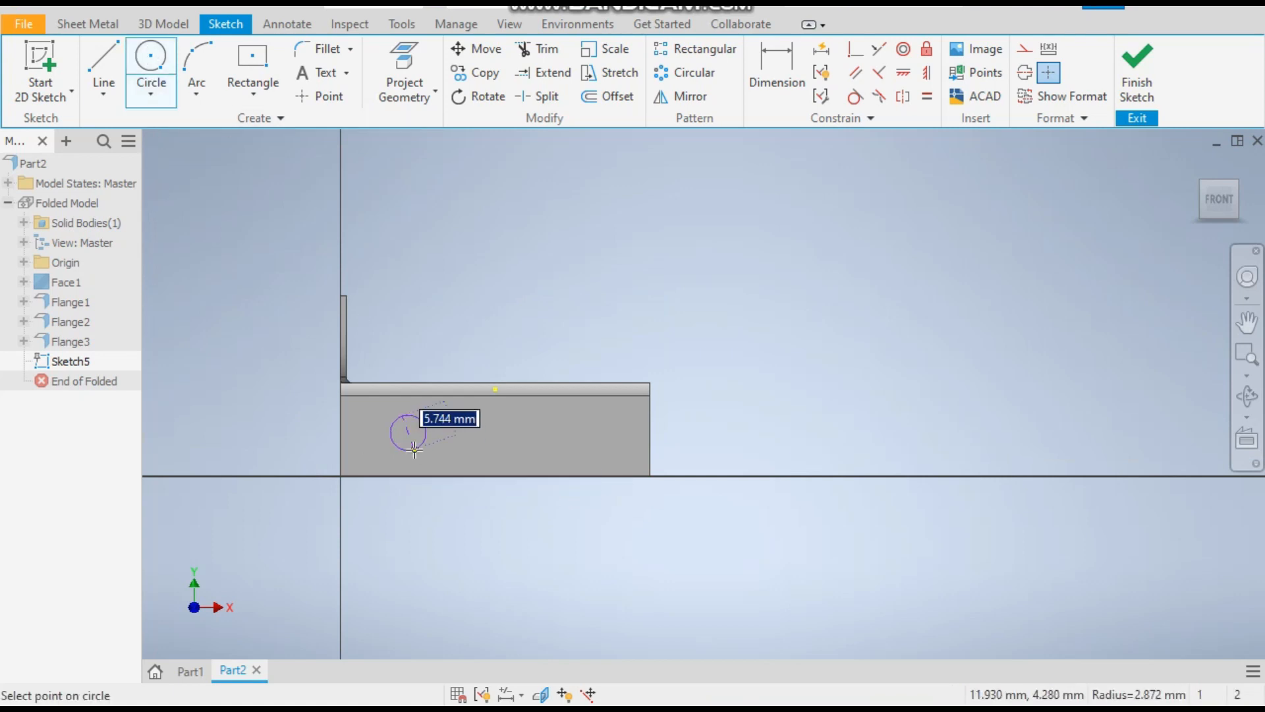
type("3")
key("Return")
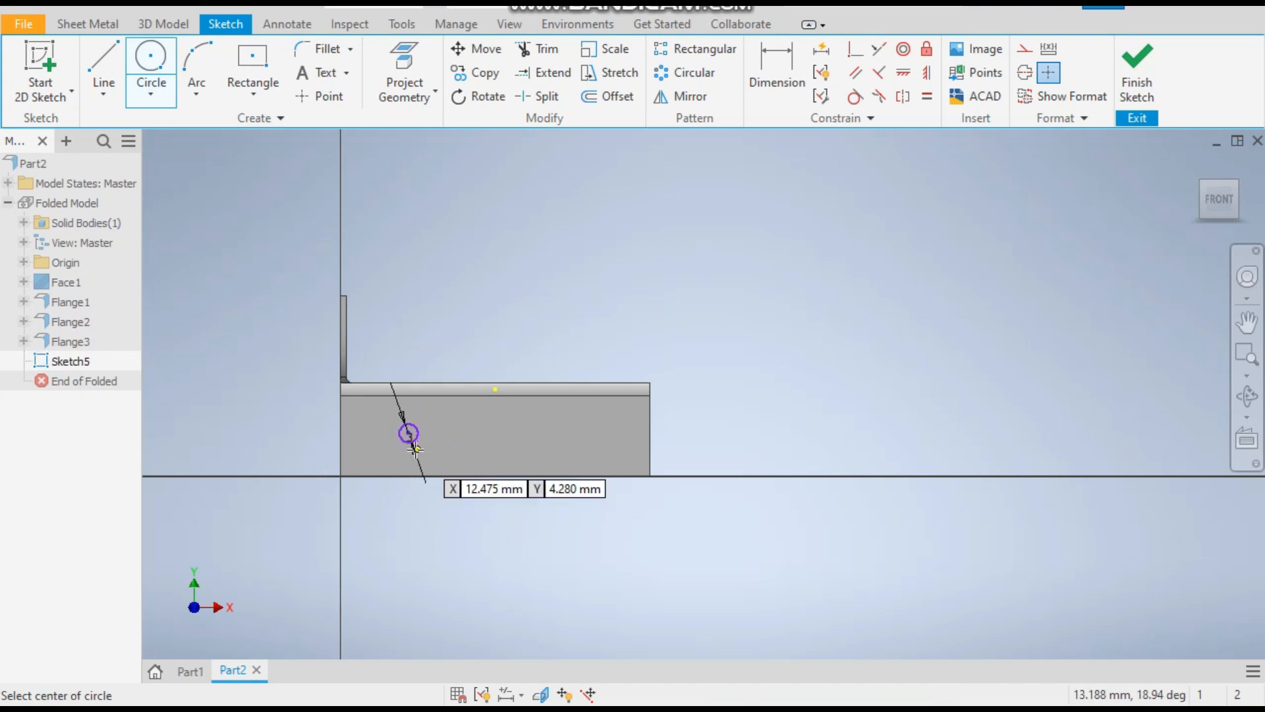
Sketch a second, larger circle near the other end of the flange face, level with the first circle
scroll(340, 442, "down", 3)
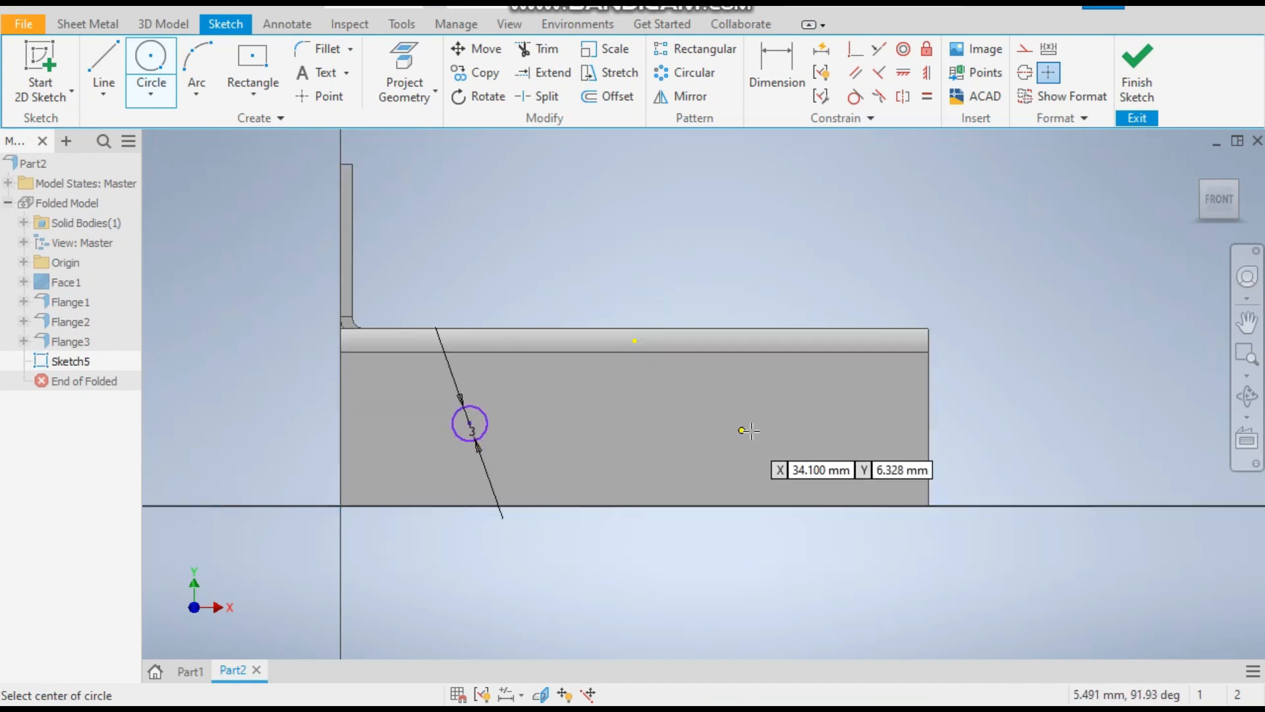
left_click(812, 422)
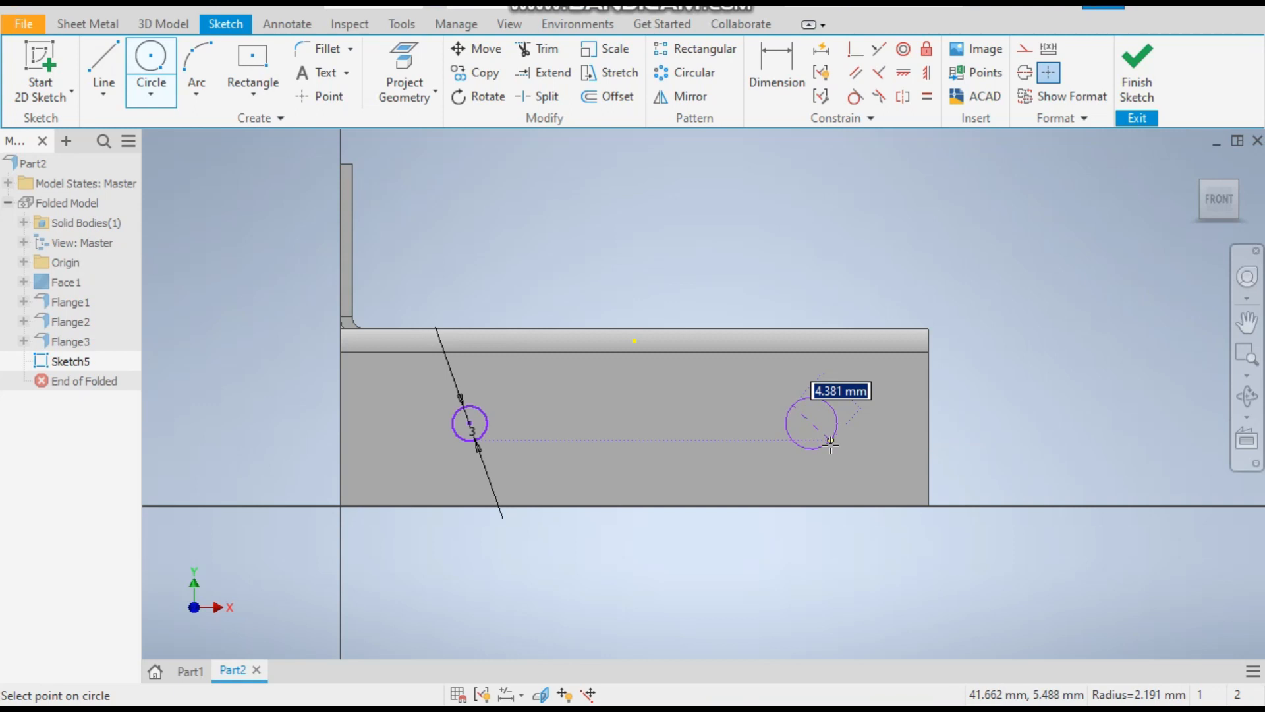
key("Escape")
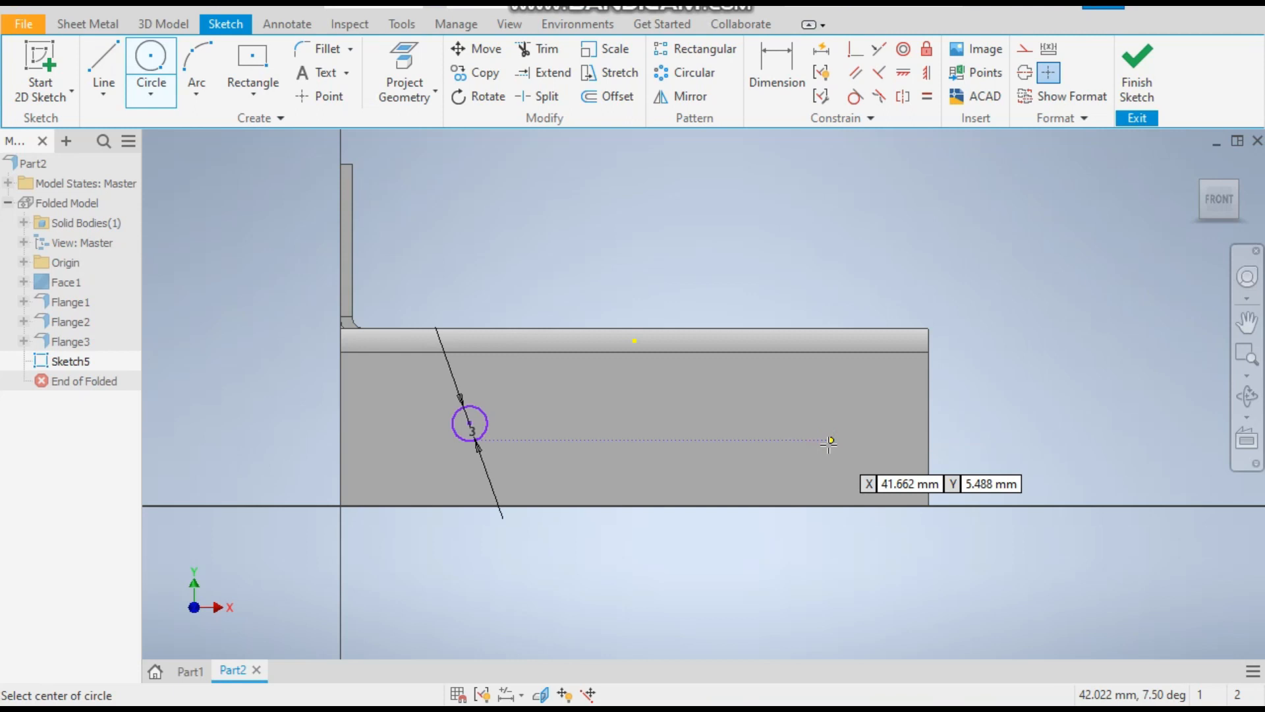
left_click(792, 422)
left_click(814, 399)
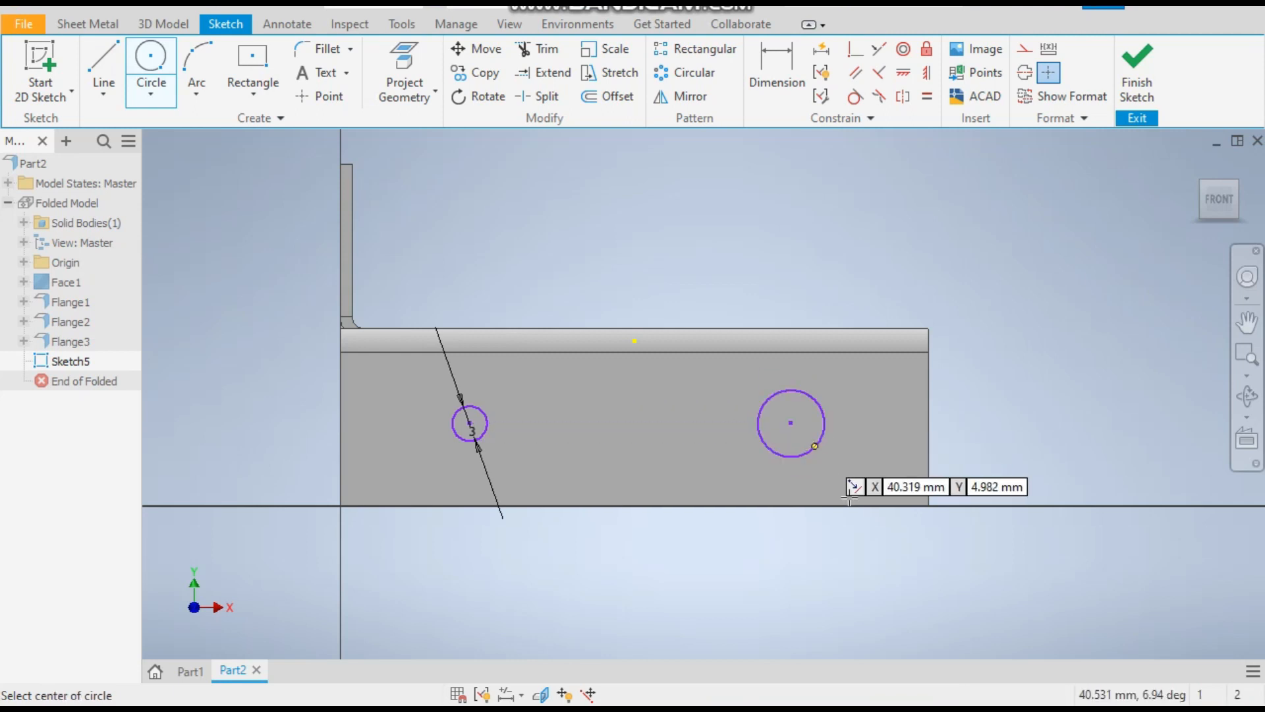
right_click(541, 272)
left_click(604, 273)
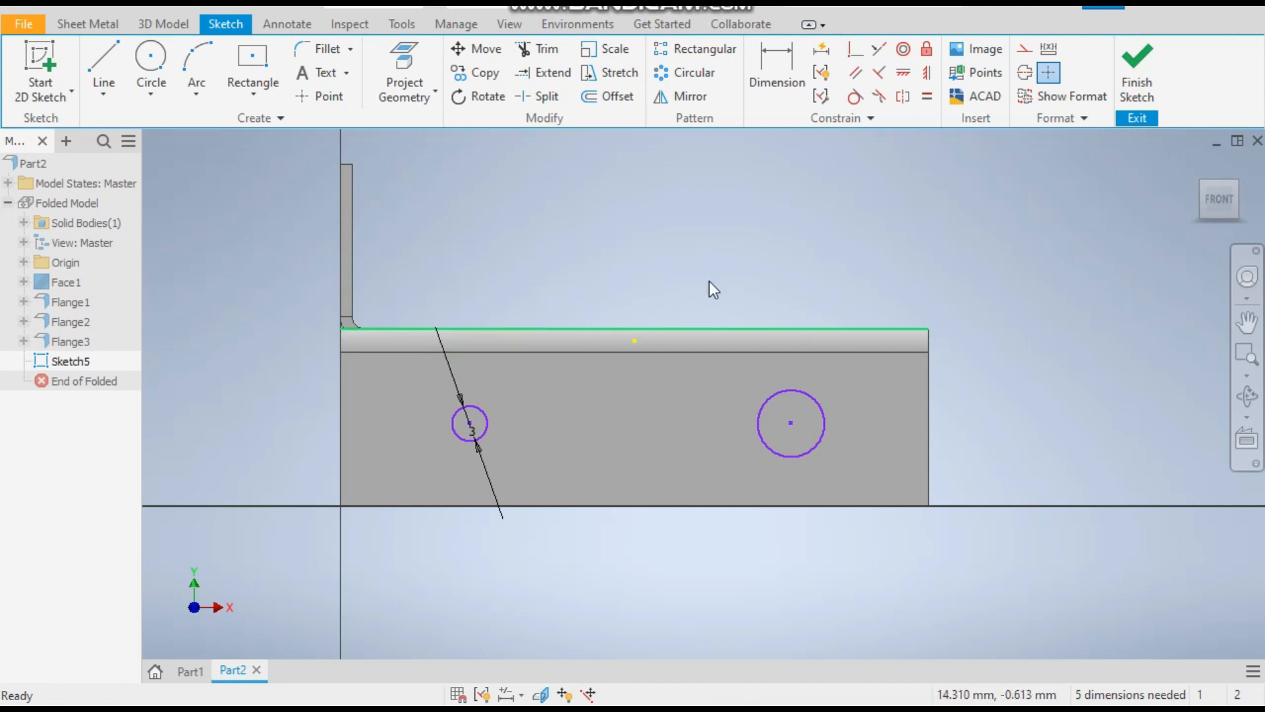
Apply an Equal constraint between the 3 mm circle and the second circle, and shift the second circle slightly outward
mouse_move(490, 428)
left_mouse_down()
mouse_move(761, 440)
mouse_move(706, 458)
mouse_move(744, 455)
left_mouse_up()
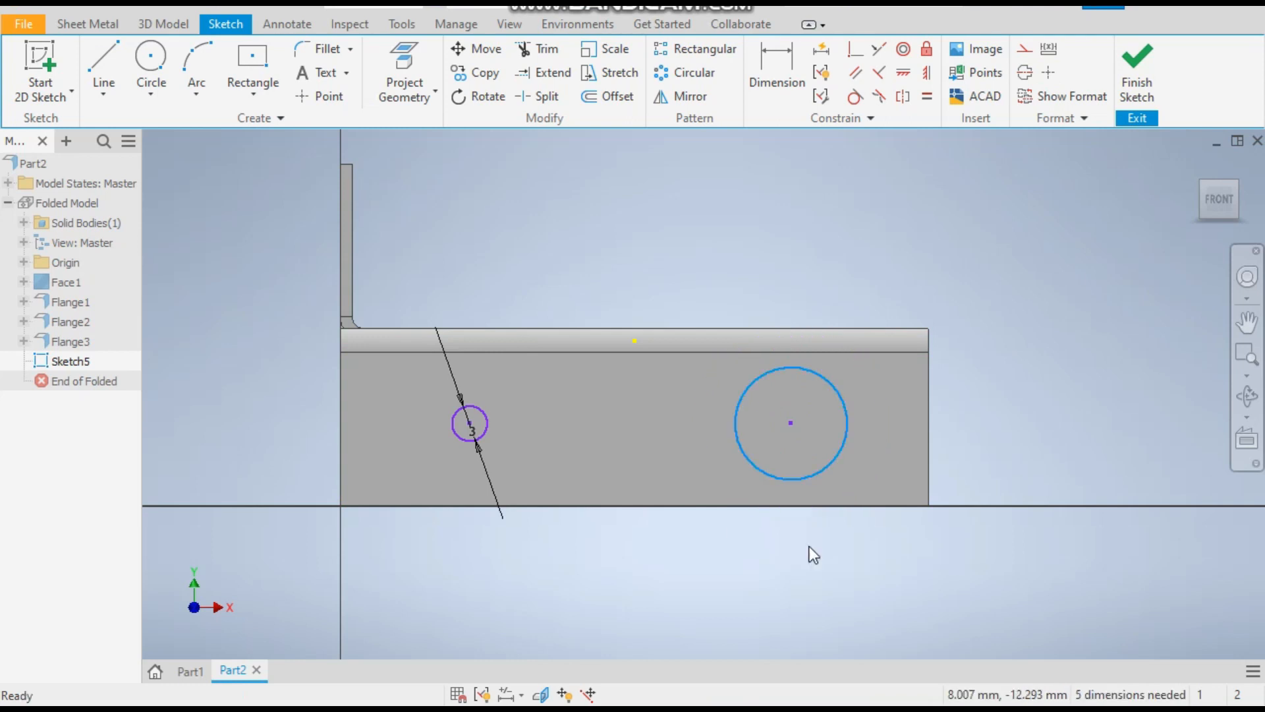
left_click(924, 98)
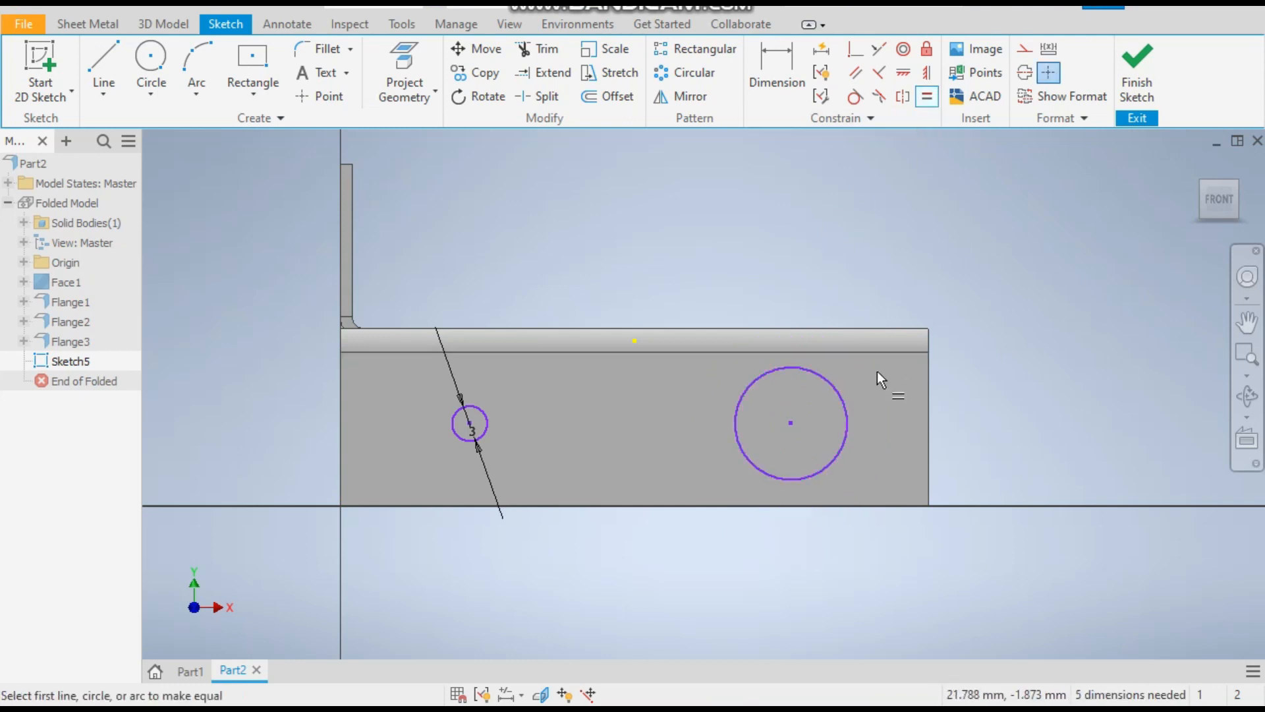
left_click(743, 455)
right_click(670, 226)
left_click(740, 226)
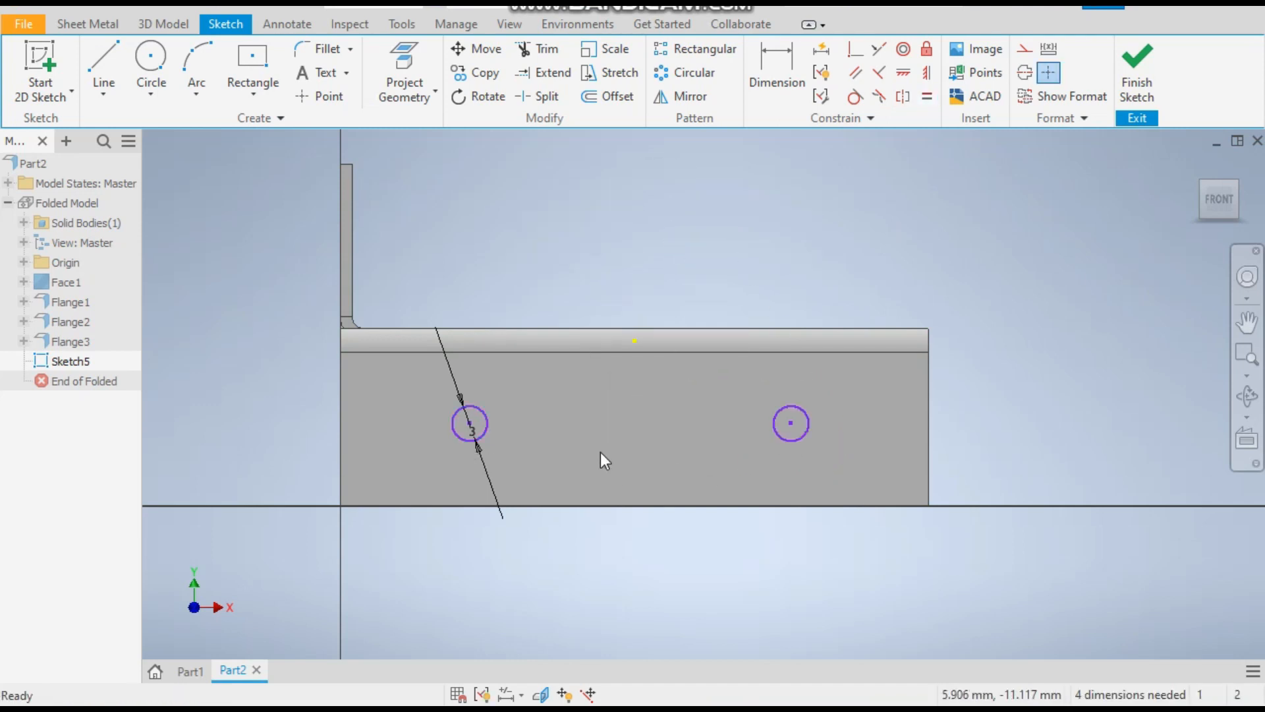
mouse_move(800, 426)
left_mouse_down()
mouse_move(833, 408)
mouse_move(807, 426)
left_mouse_up()
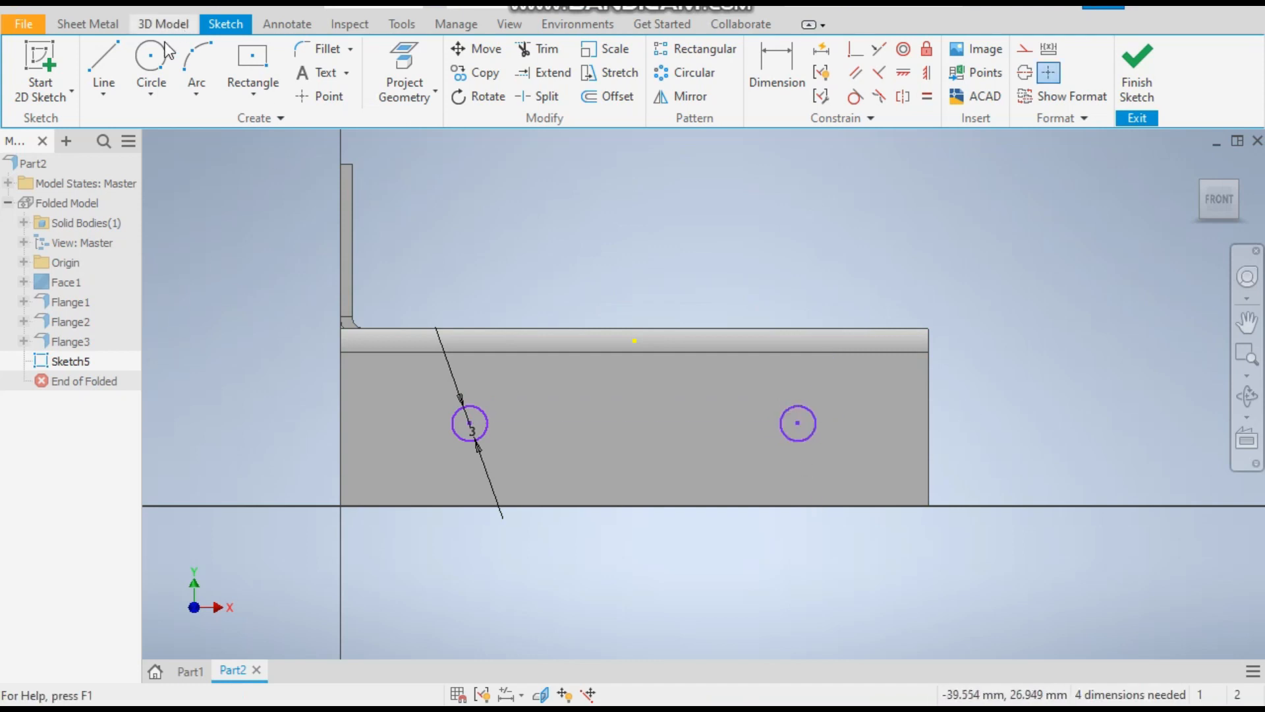
Dimension the first circle's centre 7.5 mm above the flange's lower edge
left_click(777, 59)
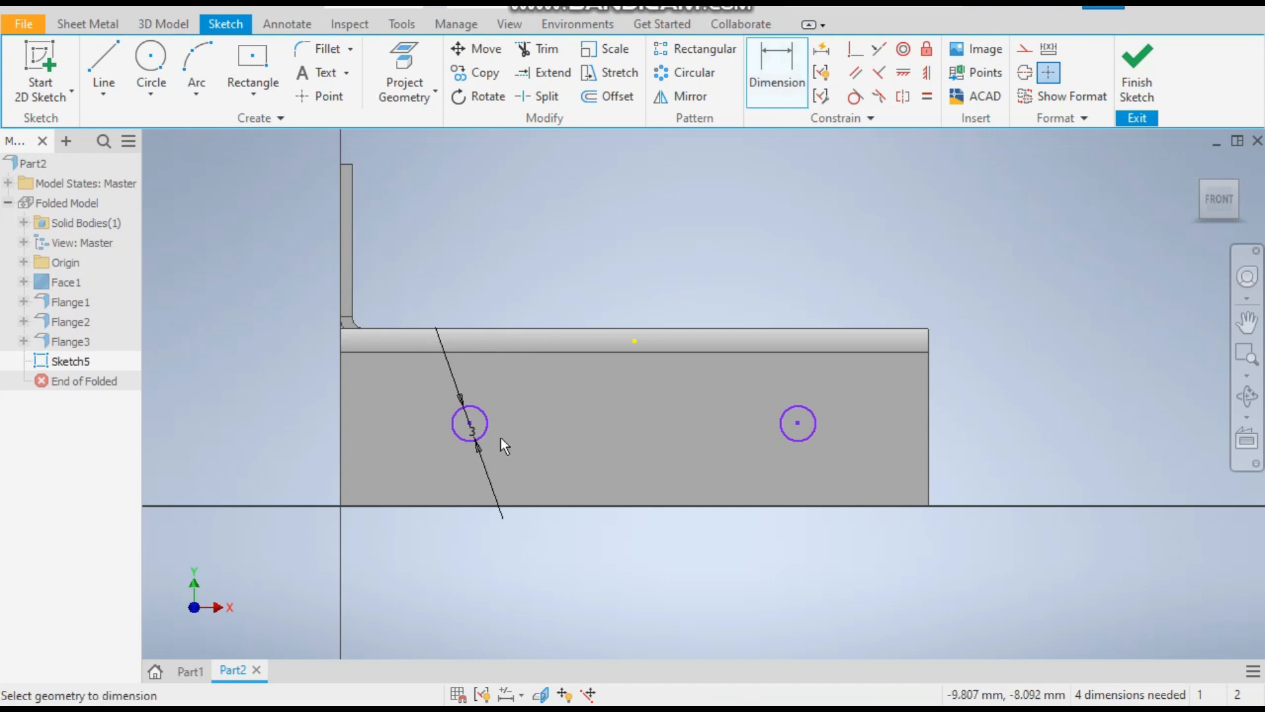
left_click(485, 435)
left_click(452, 504)
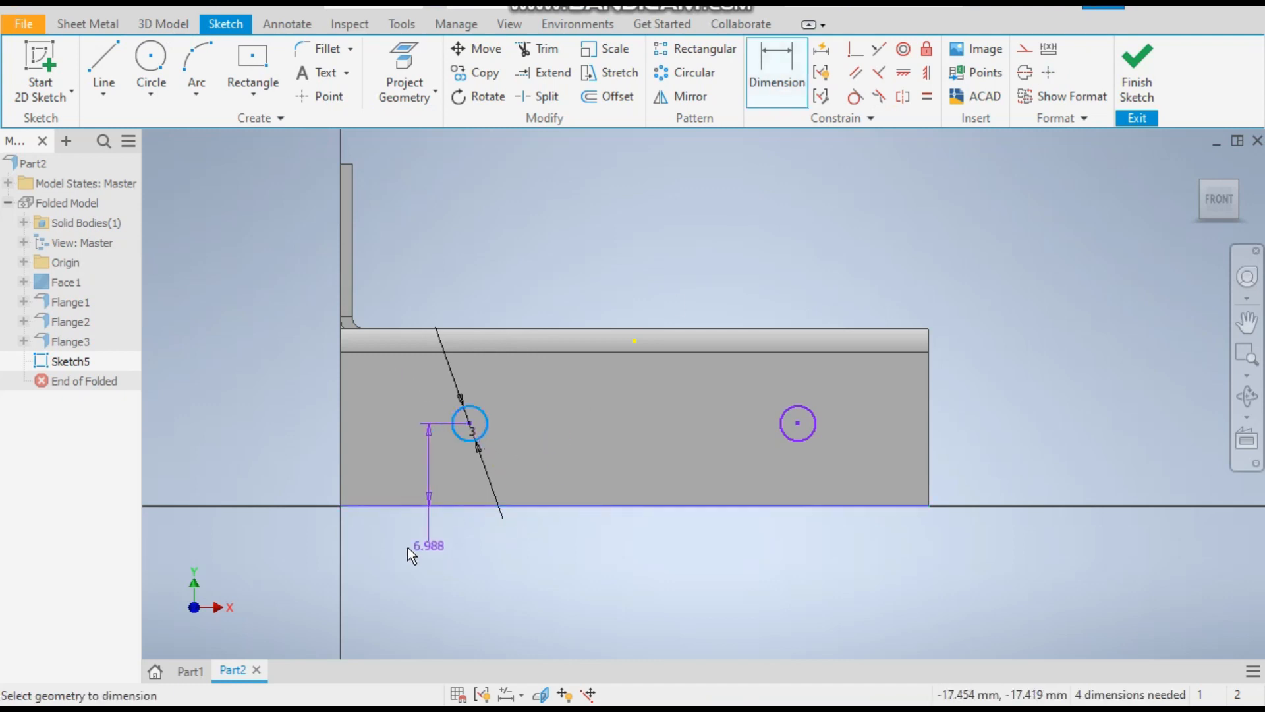
left_click(311, 474)
type("7.5")
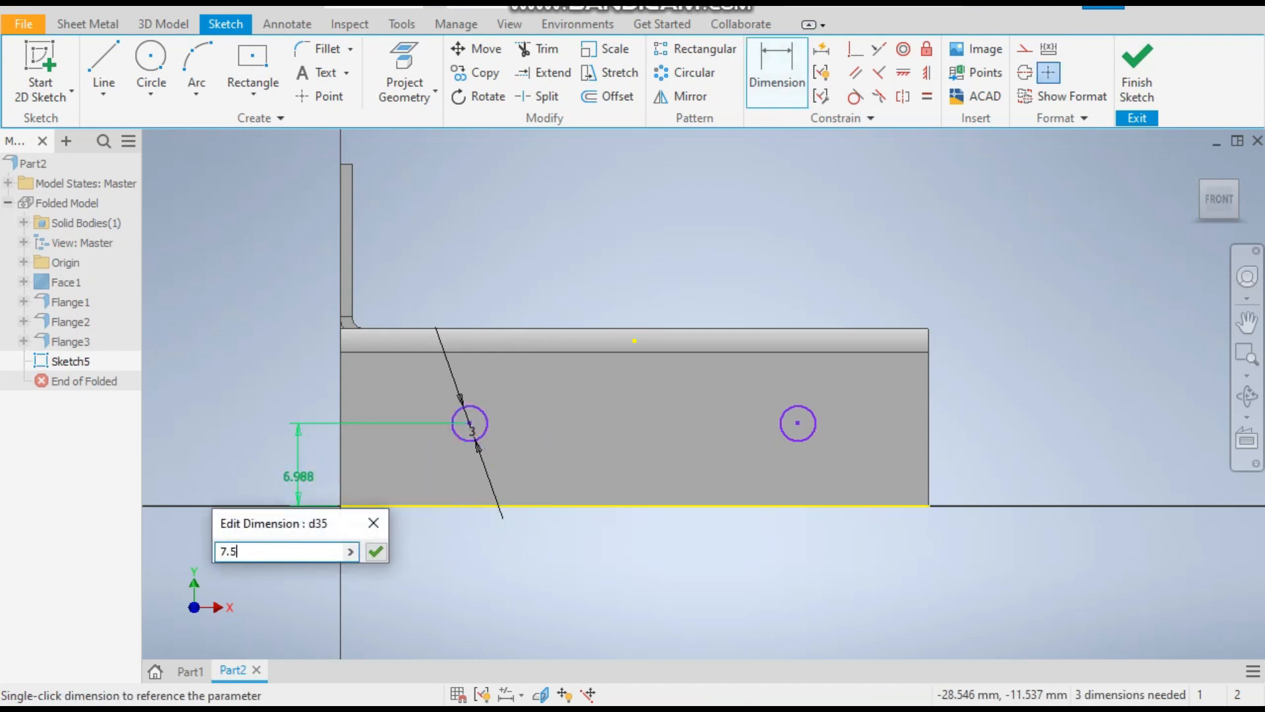
key("Return")
Dimension the first circle's centre 10 mm from the flange's nearer vertical edge
left_click(341, 482)
left_click(465, 437)
left_click(396, 452)
type("10")
key("Return")
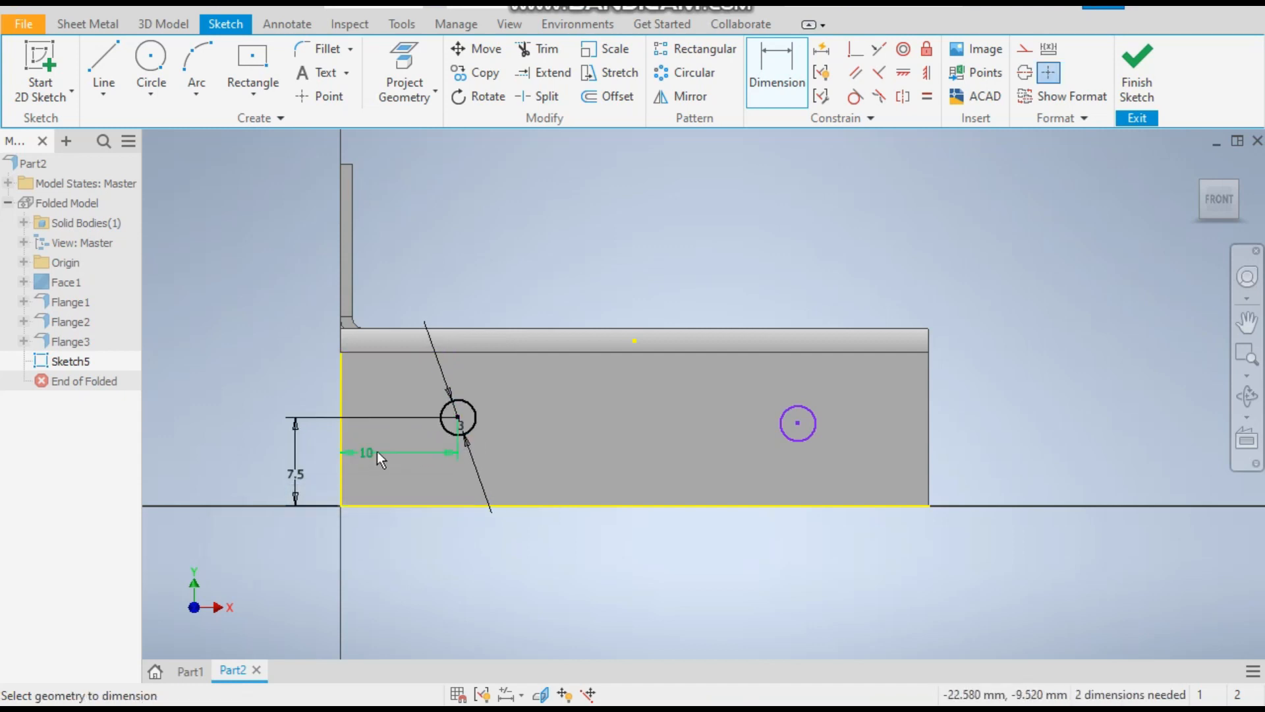
Dimension the second circle's centre 10 mm from the flange's opposite vertical edge
left_click(827, 437)
left_click(929, 430)
left_click(879, 438)
type("10")
key("Return")
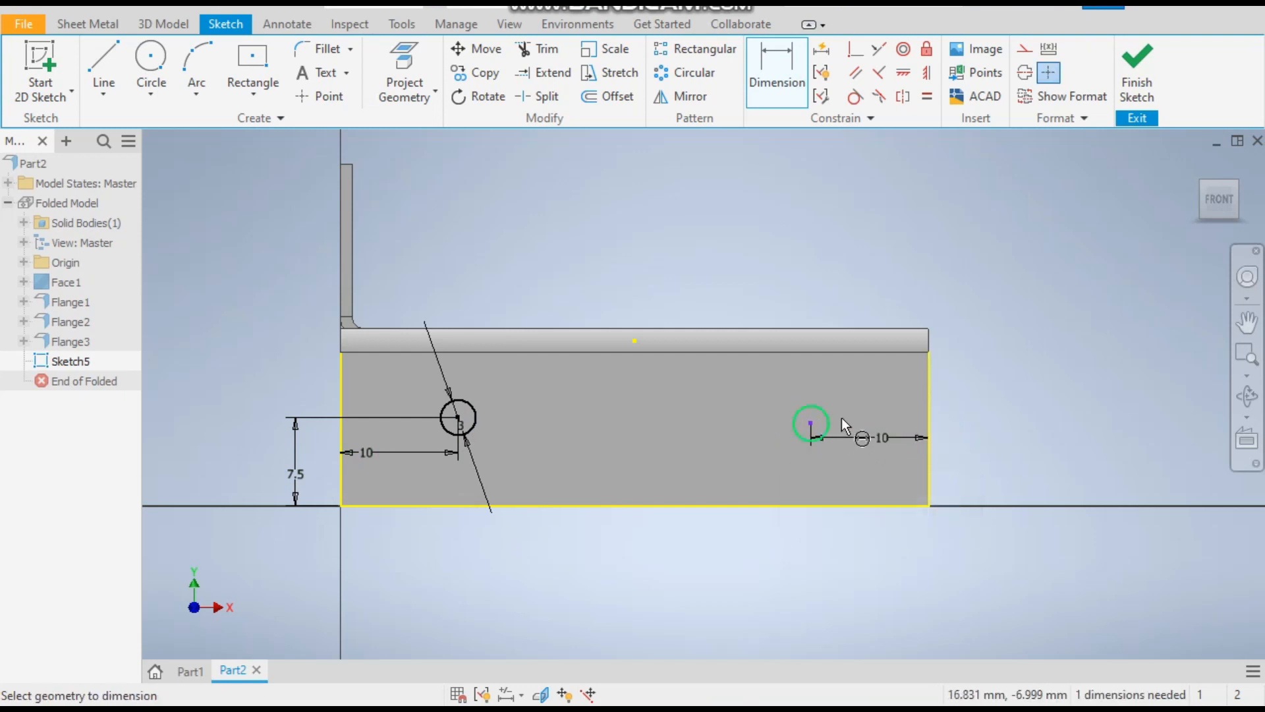
right_click(860, 259)
left_click(921, 256)
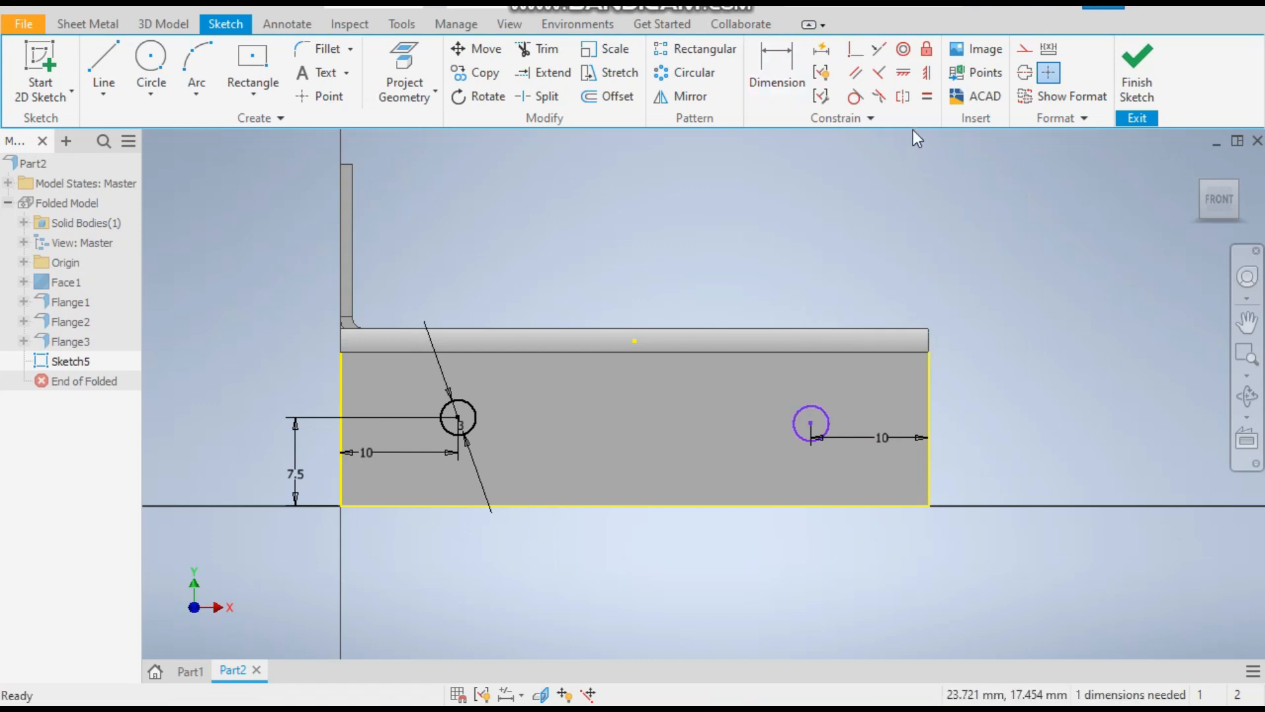
Align the centres of the two circles with a Horizontal constraint
left_click(903, 75)
left_click(811, 423)
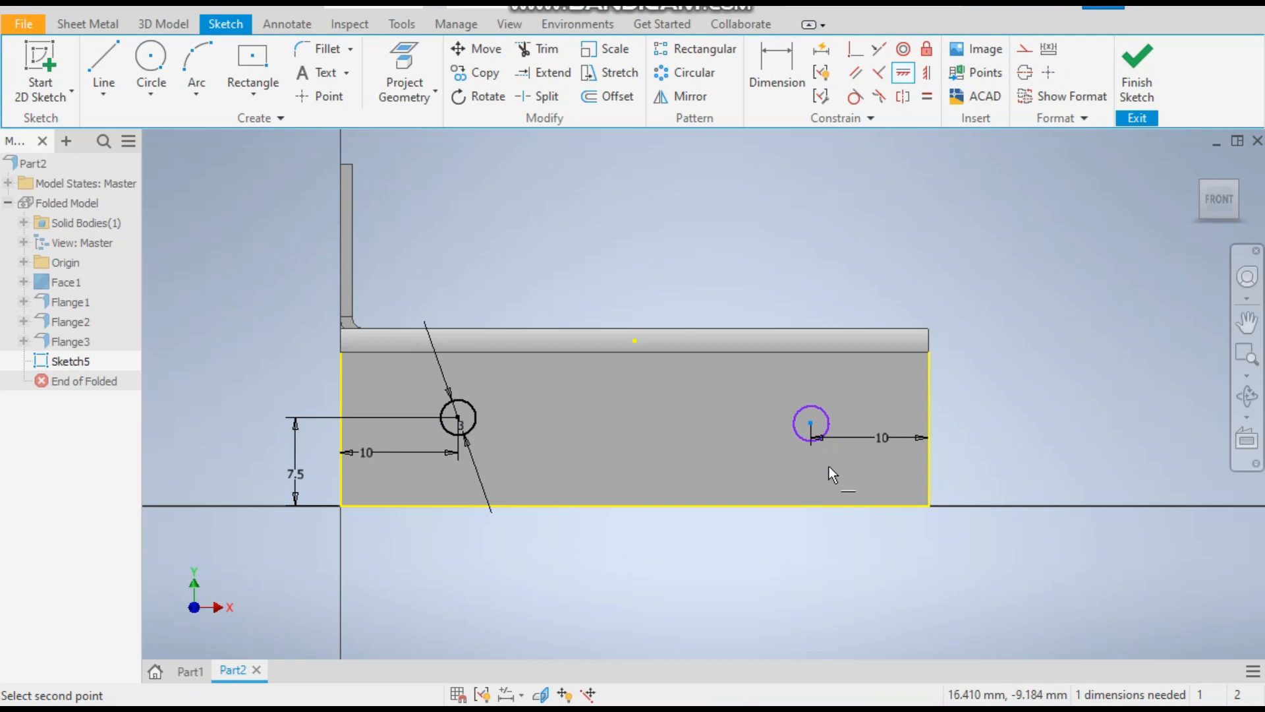
left_click(461, 418)
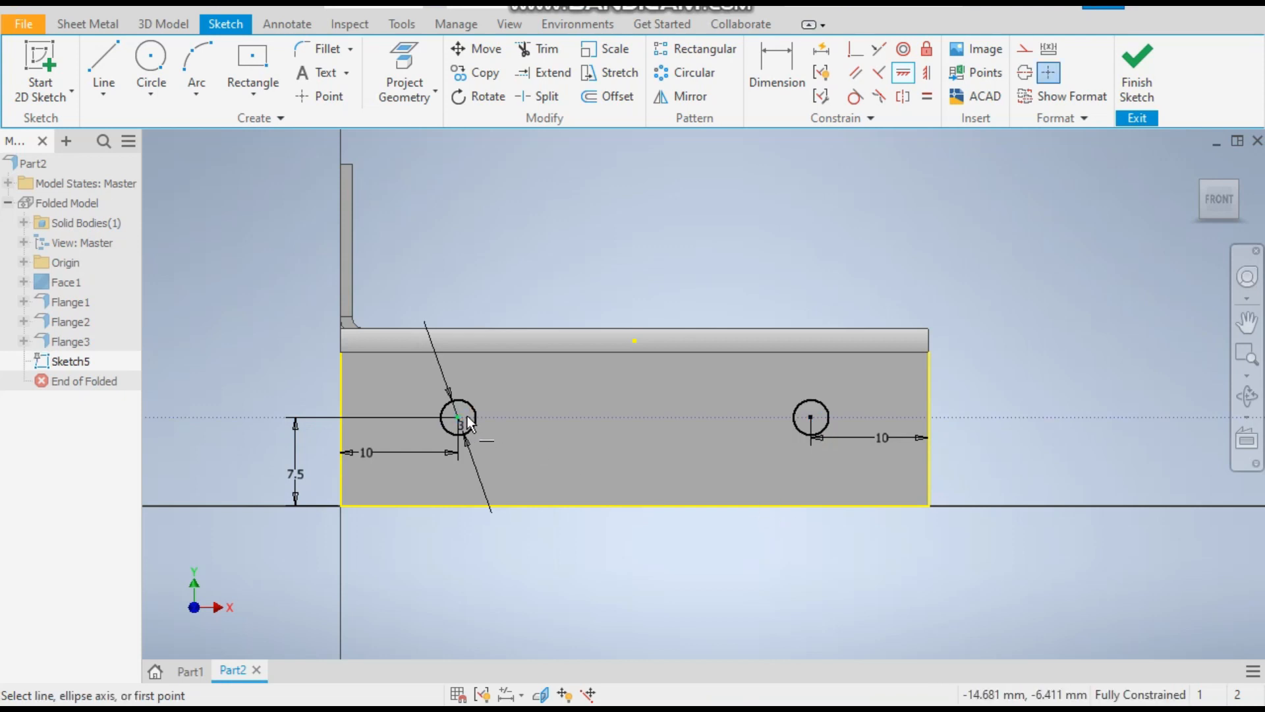
right_click(568, 399)
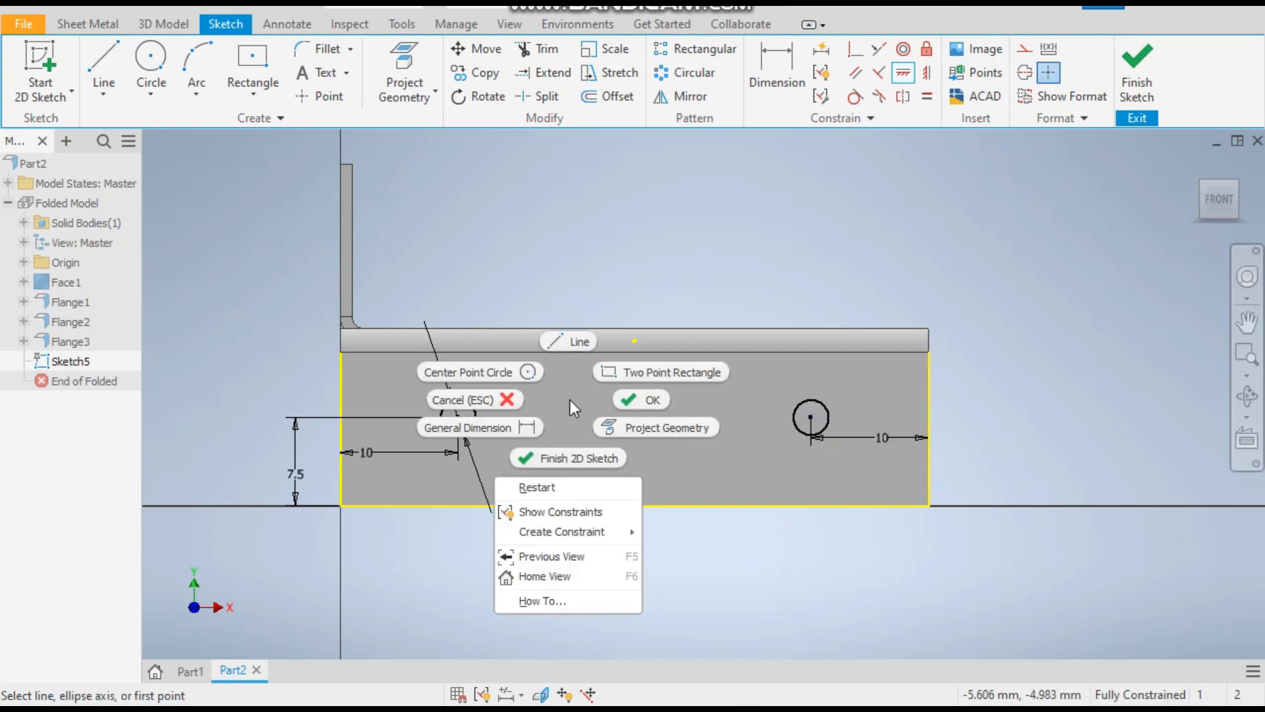
left_click(635, 397)
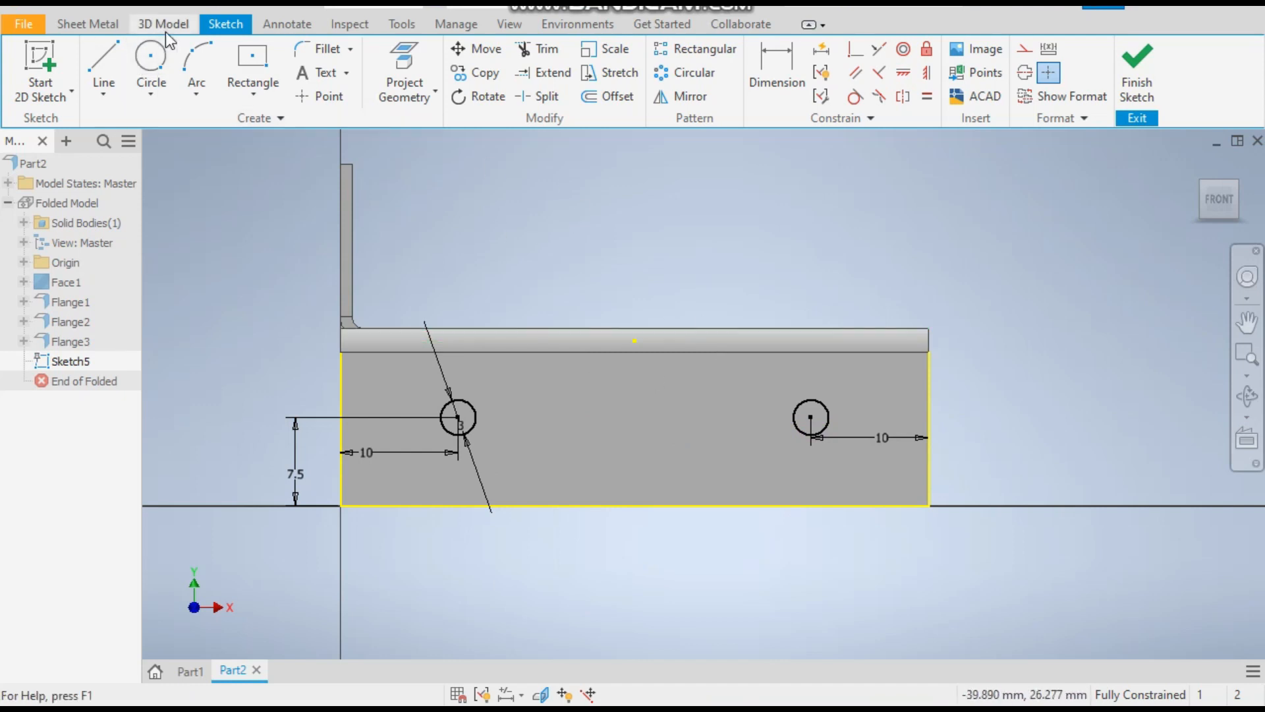
Start an Extrude with both 3 mm circles on the side flange as its profiles
middle_click_drag(880, 299, 812, 323, "shift")
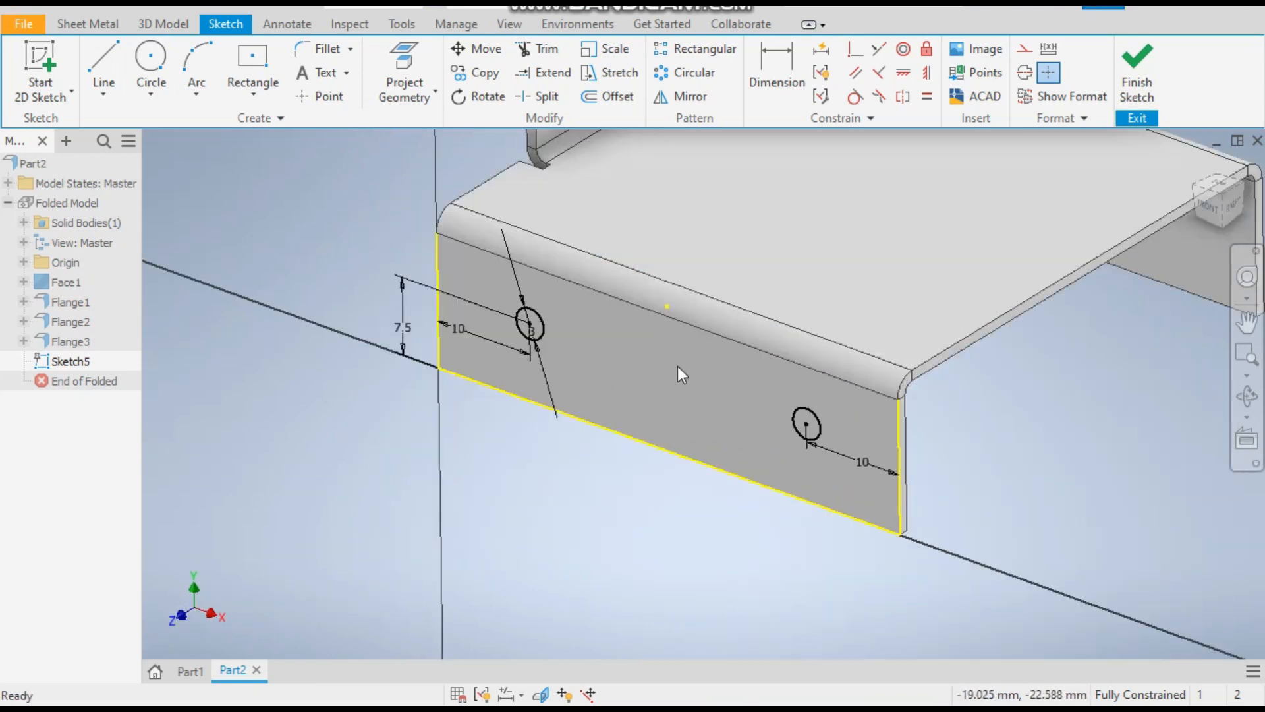
scroll(677, 365, "down", 3)
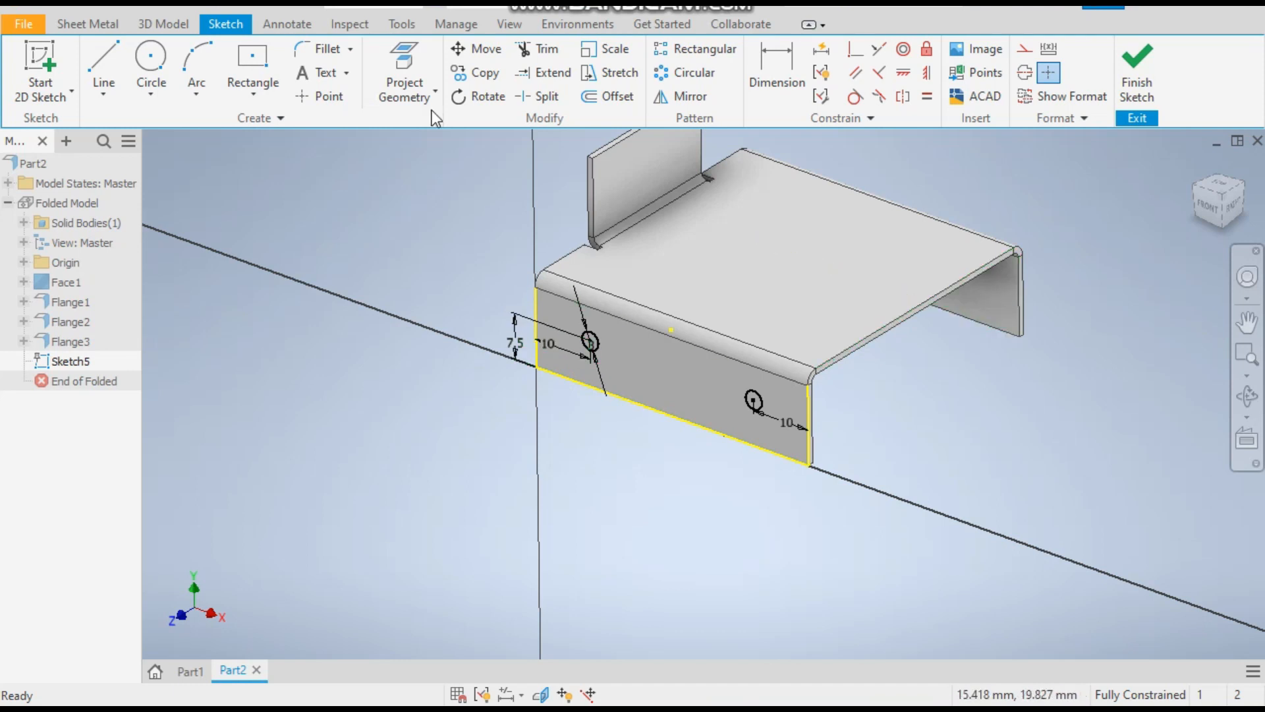
left_click(164, 24)
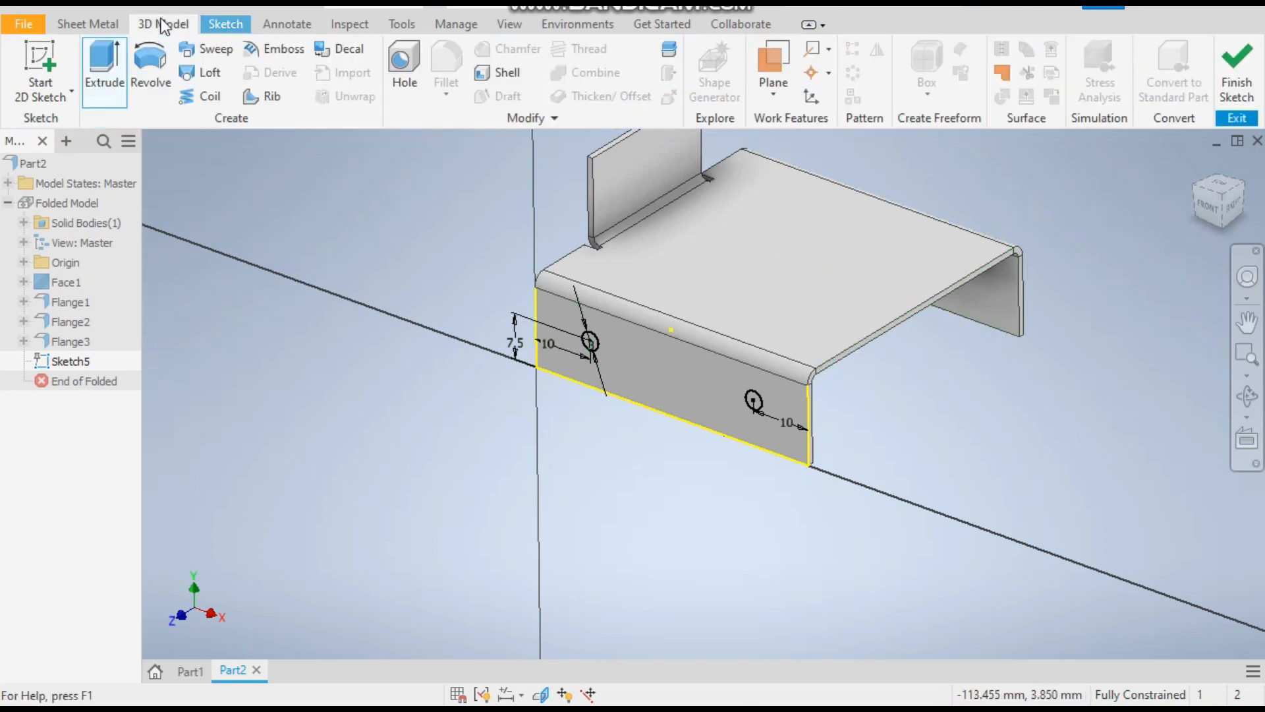
left_click(97, 57)
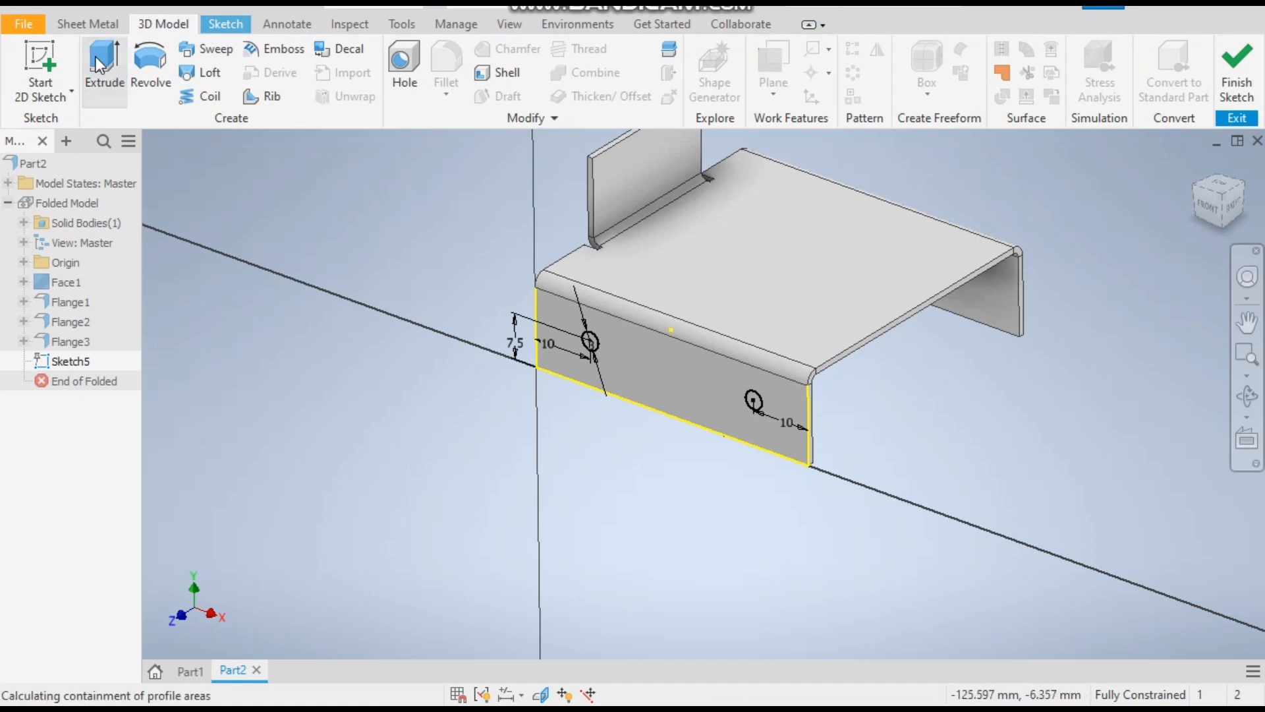
scroll(477, 333, "up", 5)
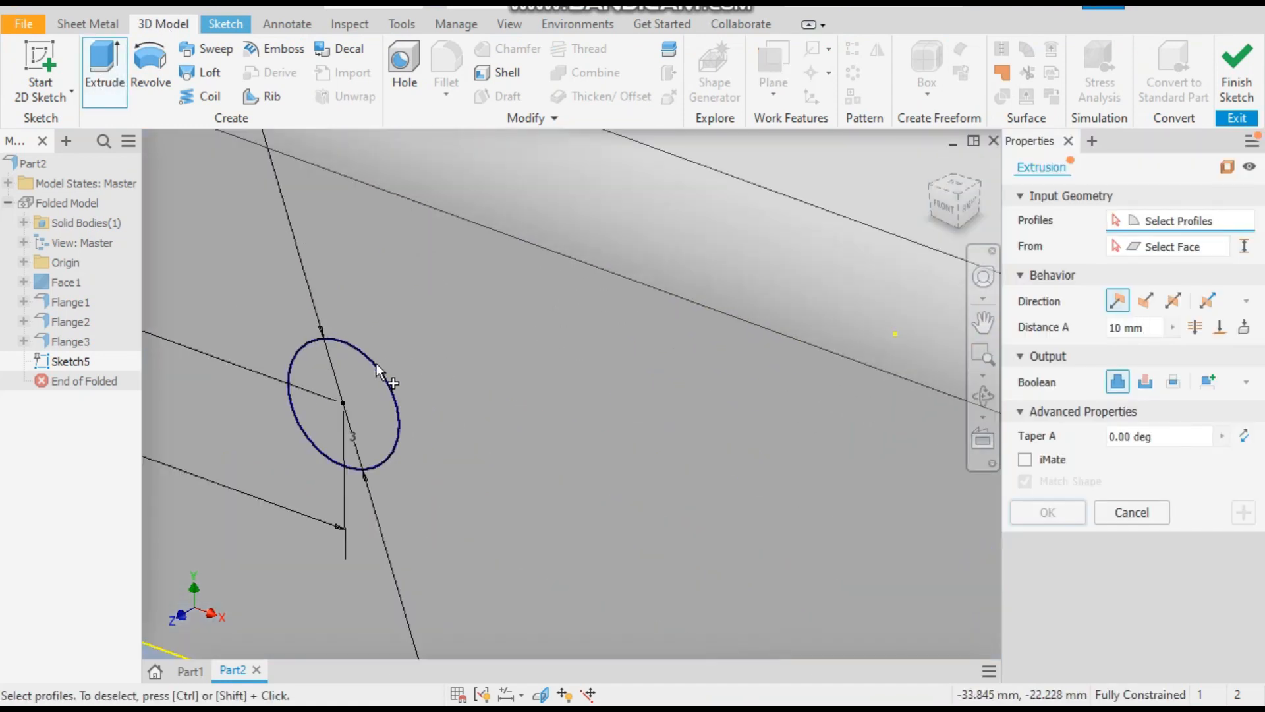
left_click(365, 381)
scroll(560, 488, "down", 5)
scroll(539, 469, "up", 3)
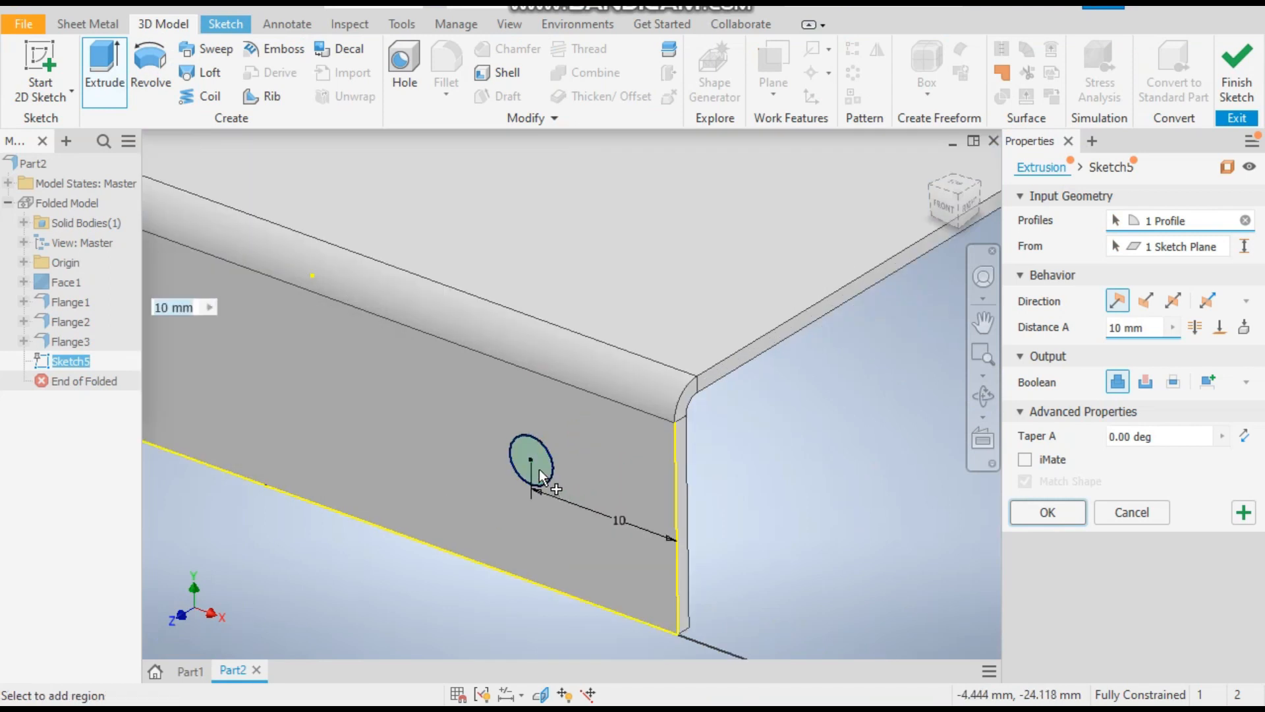
left_click(546, 465)
scroll(542, 465, "down", 5)
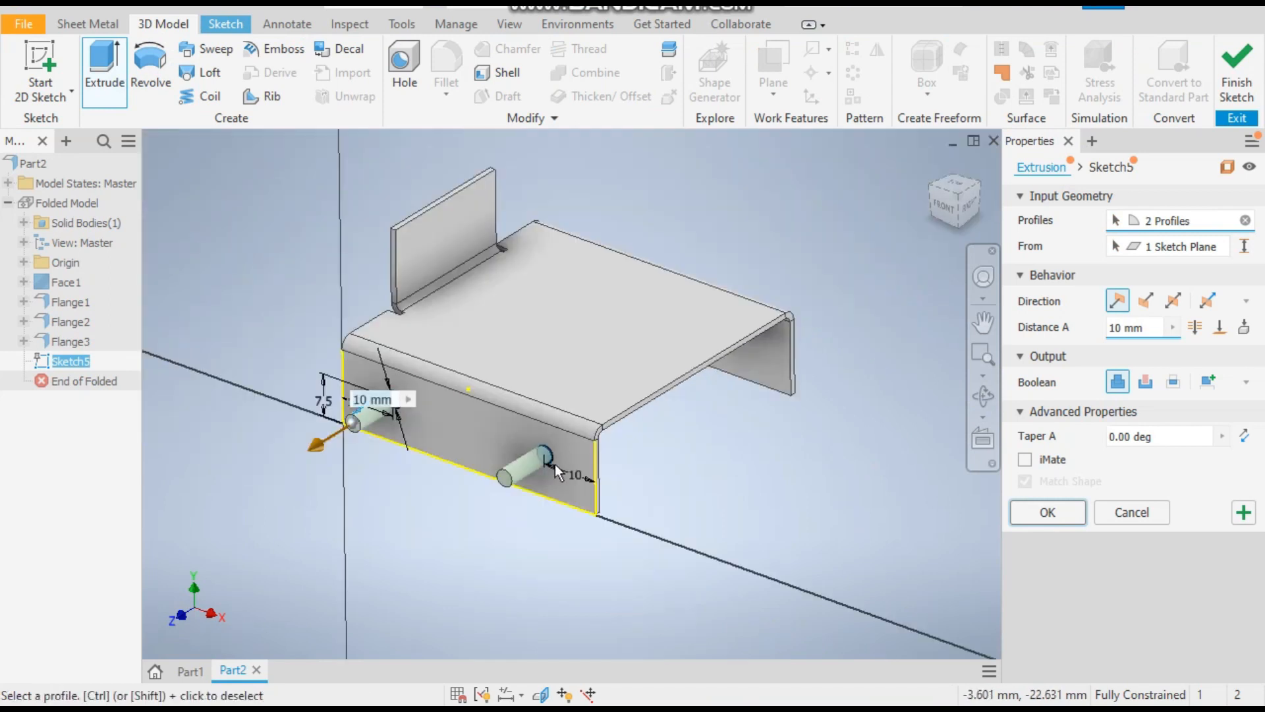
Cut the two circles inward 76 mm through both side flanges
left_click(1147, 302)
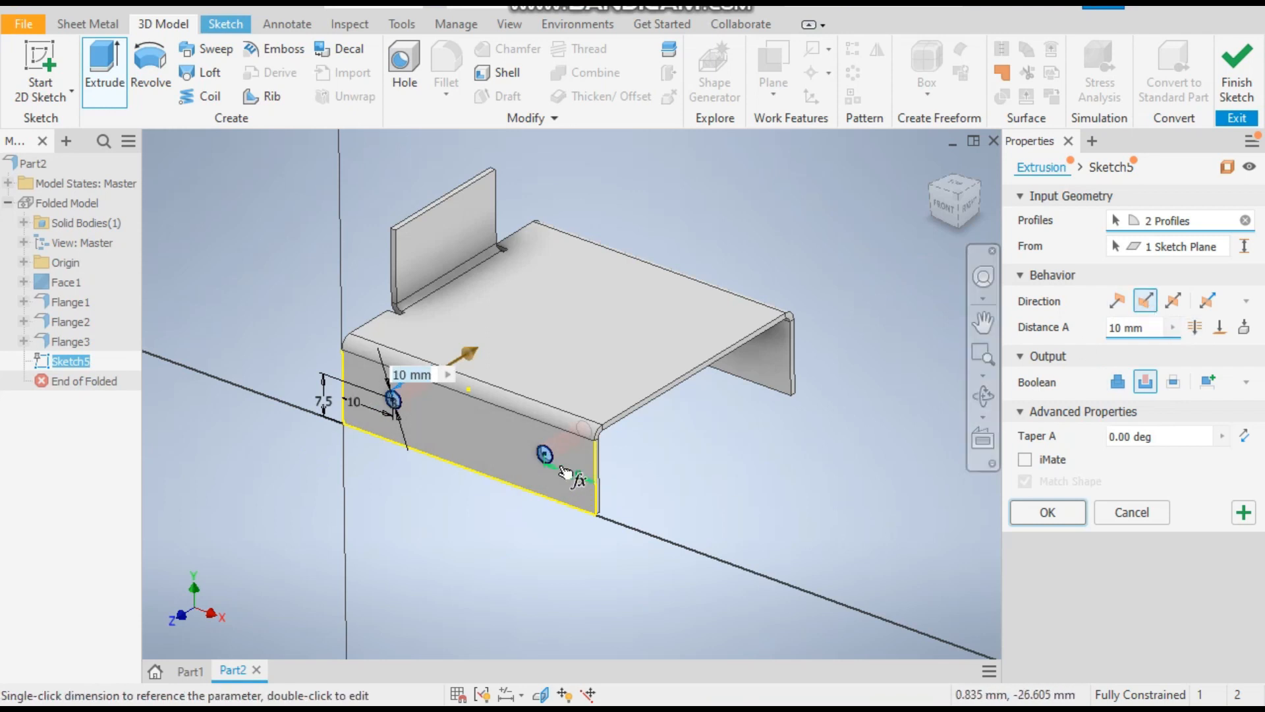
scroll(604, 435, "up", 4)
scroll(556, 436, "down", 3)
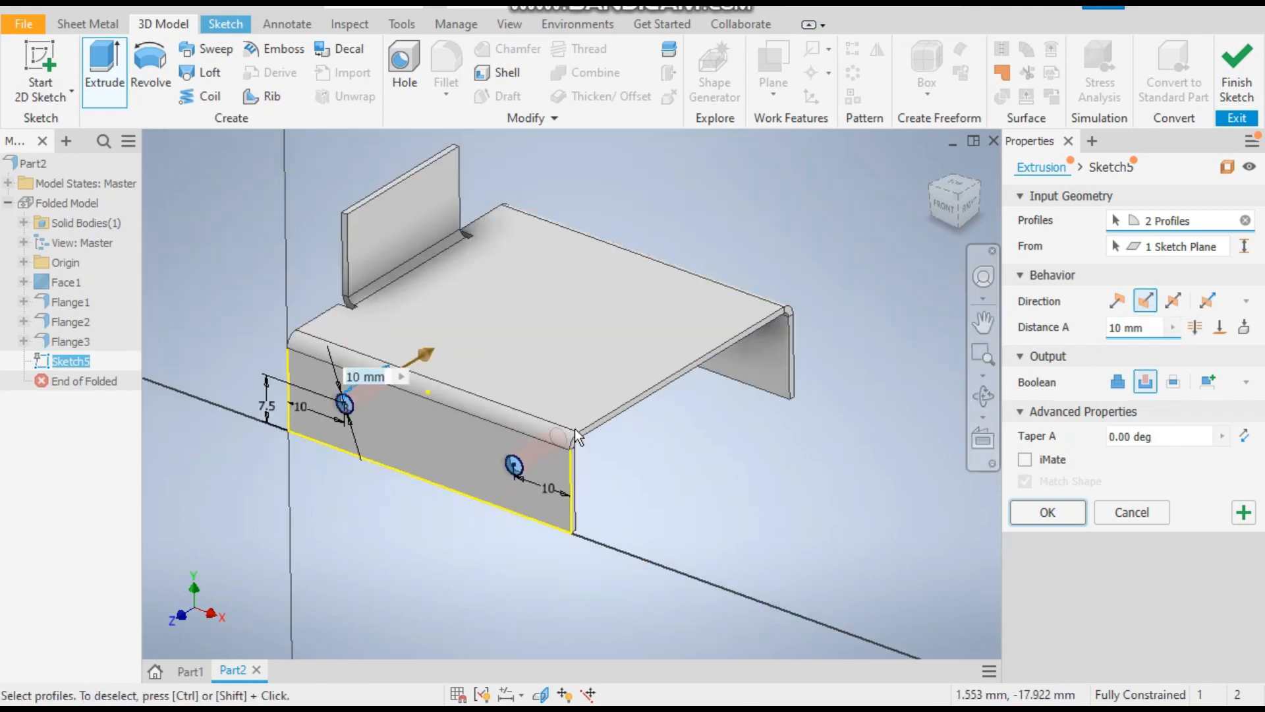
left_click_drag(425, 353, 757, 211)
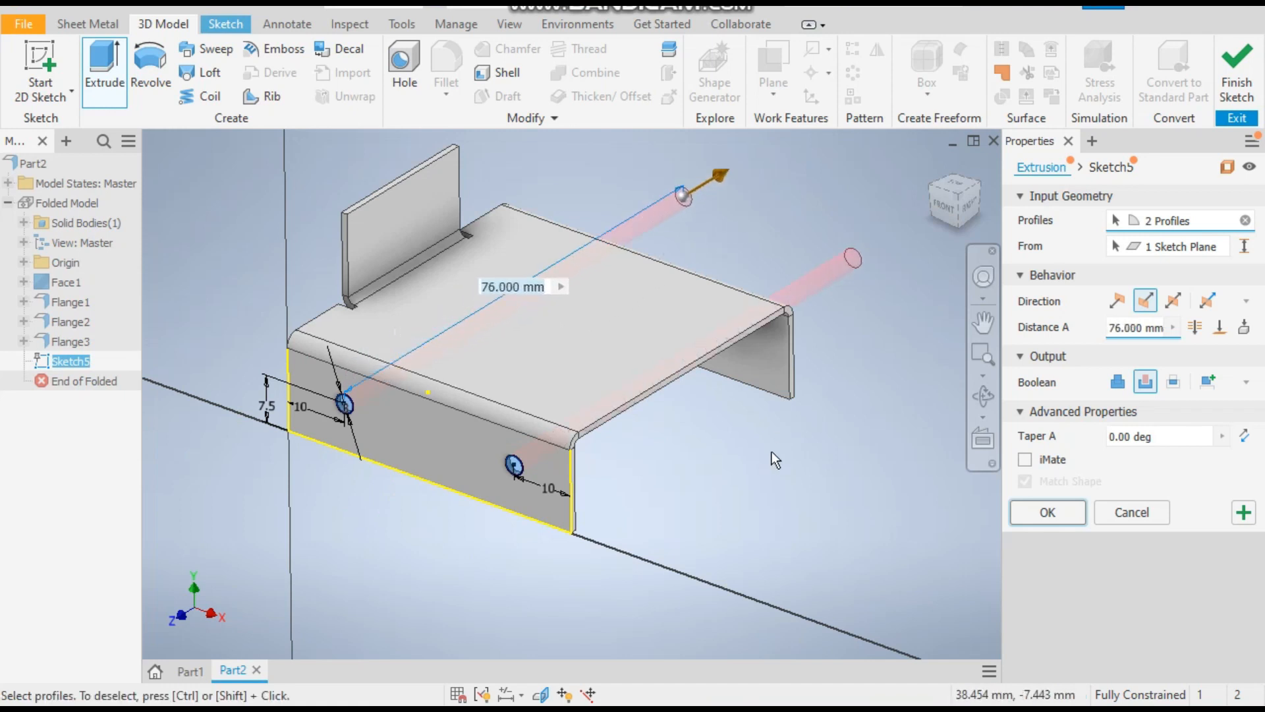
middle_click_drag(805, 449, 770, 461, "shift")
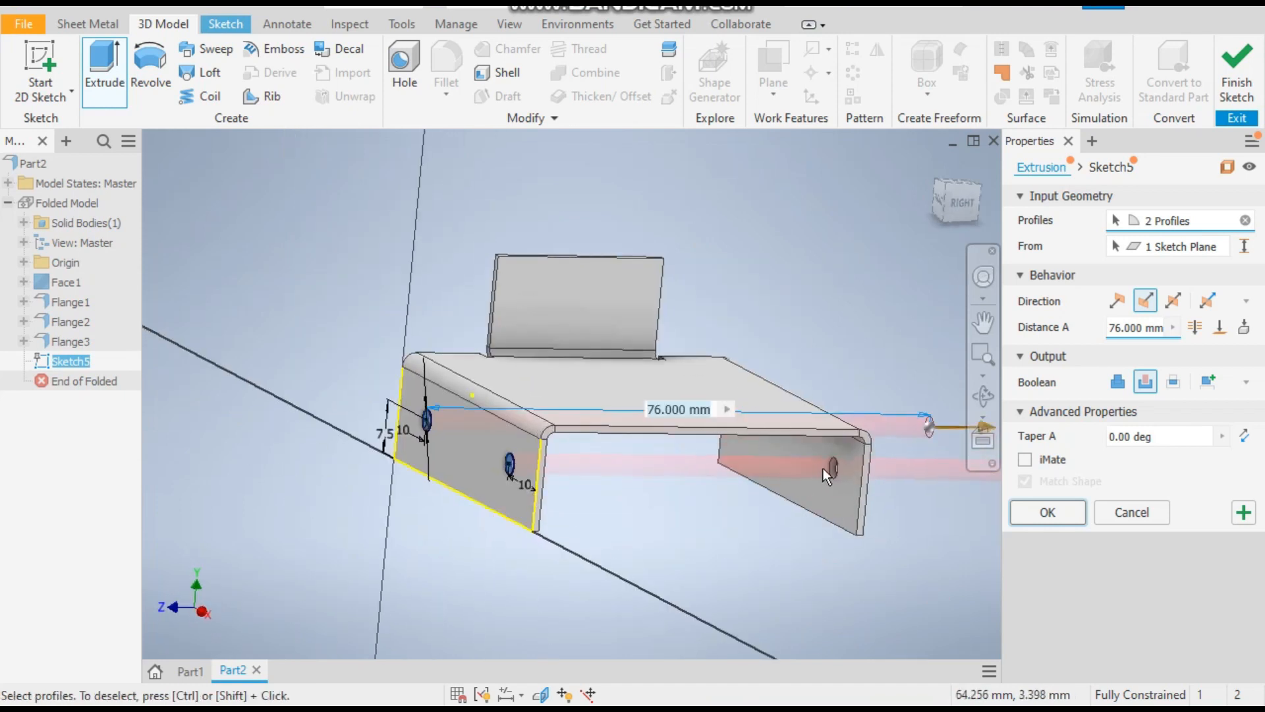
scroll(843, 469, "up", 3)
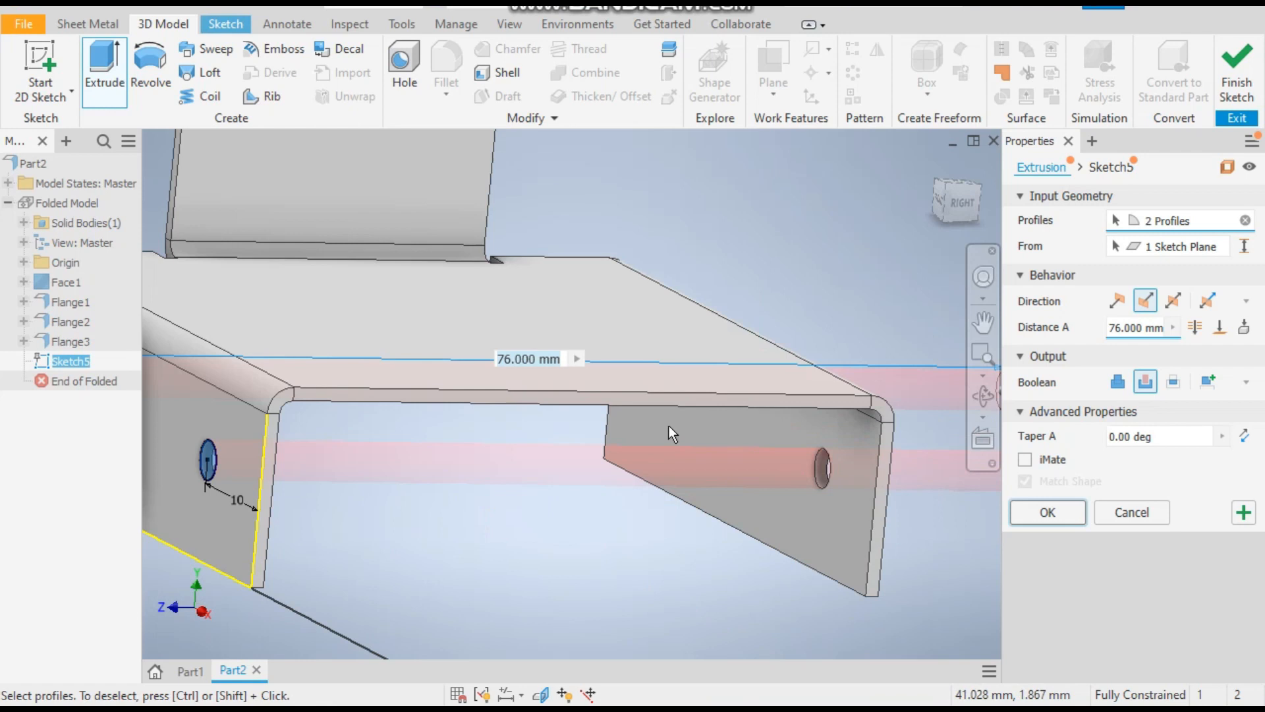
scroll(669, 426, "down", 5)
left_click(1048, 512)
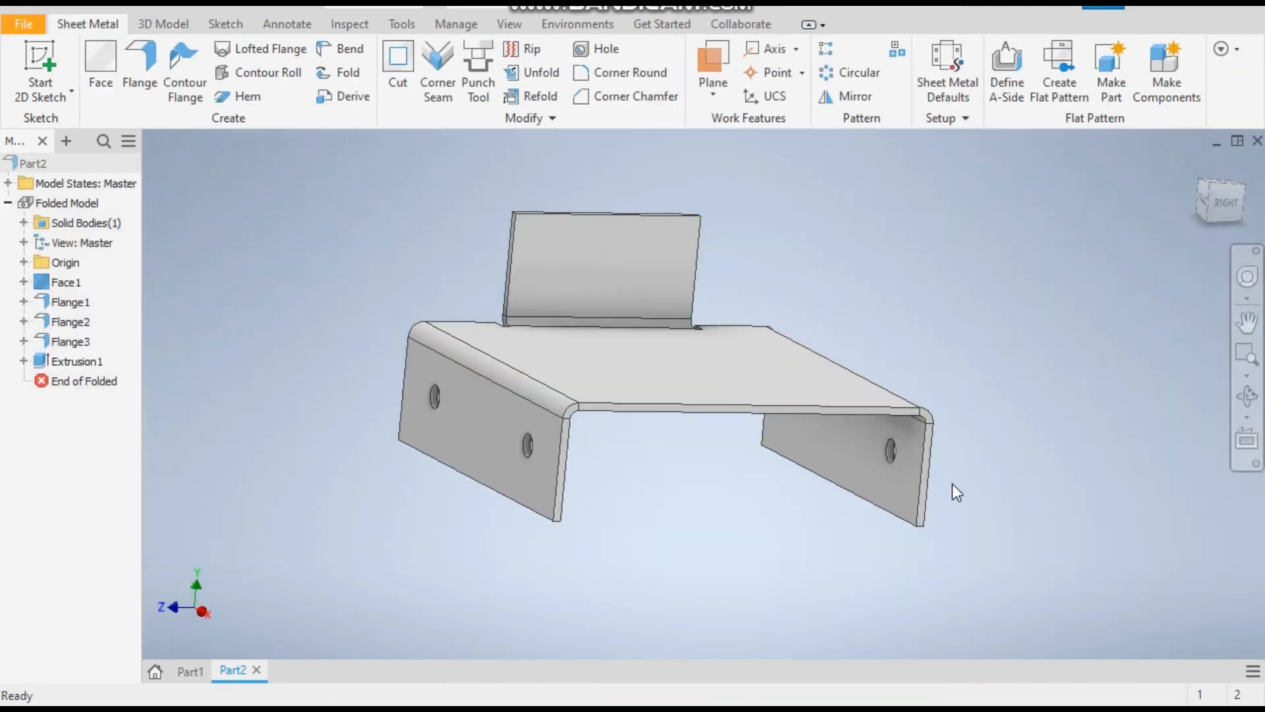
Add a Single hem along the upright flange's top edge with gap Thickness * 0.50 and length Thickness * 4.0
left_click(599, 244)
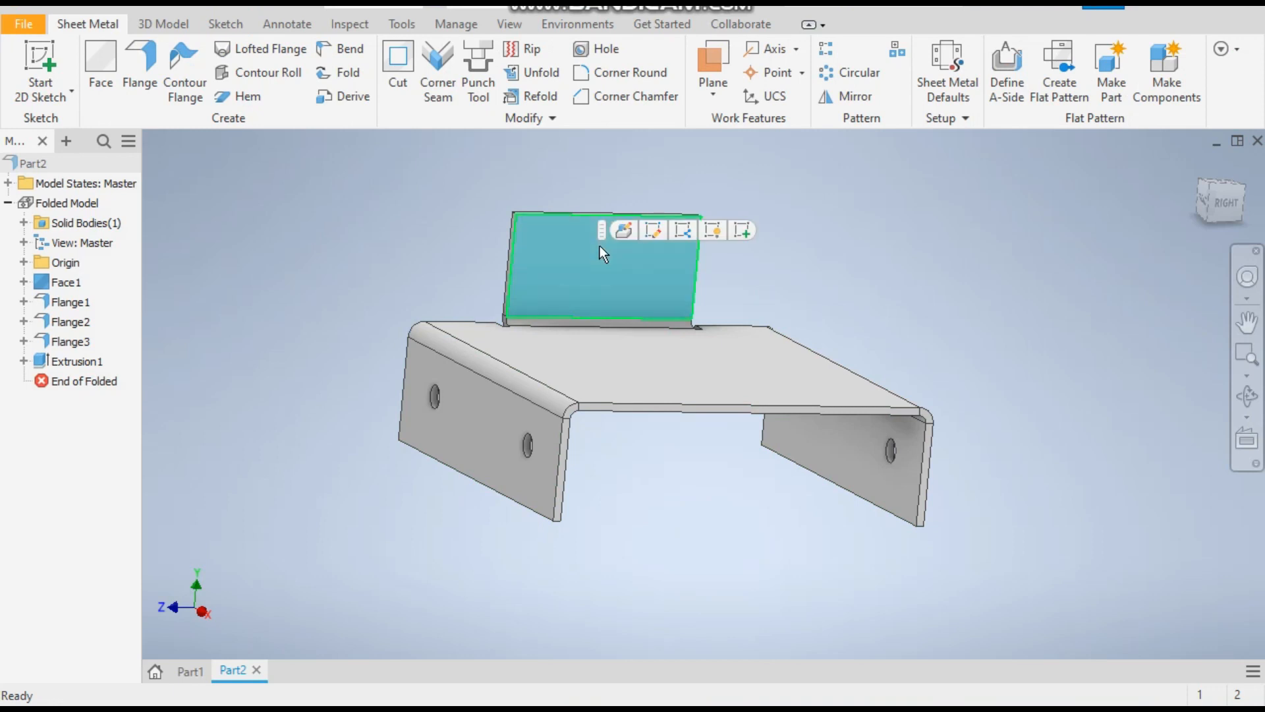
left_click(841, 257)
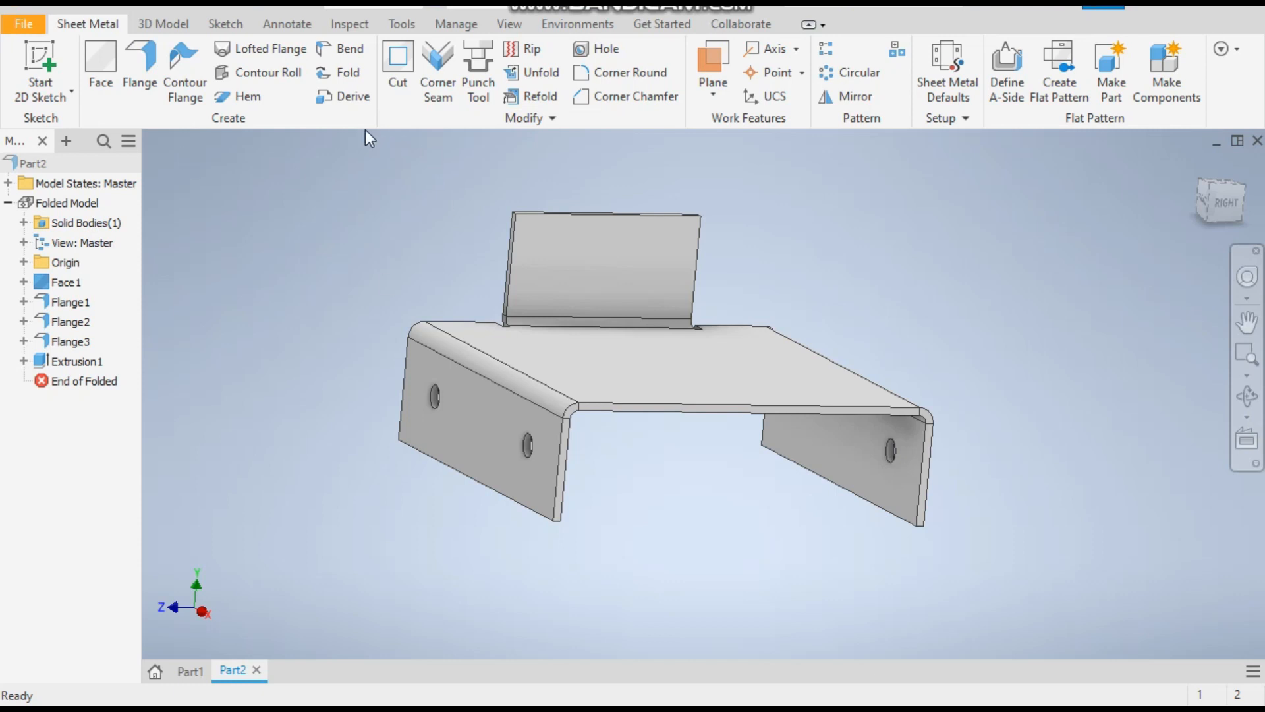
left_click(230, 97)
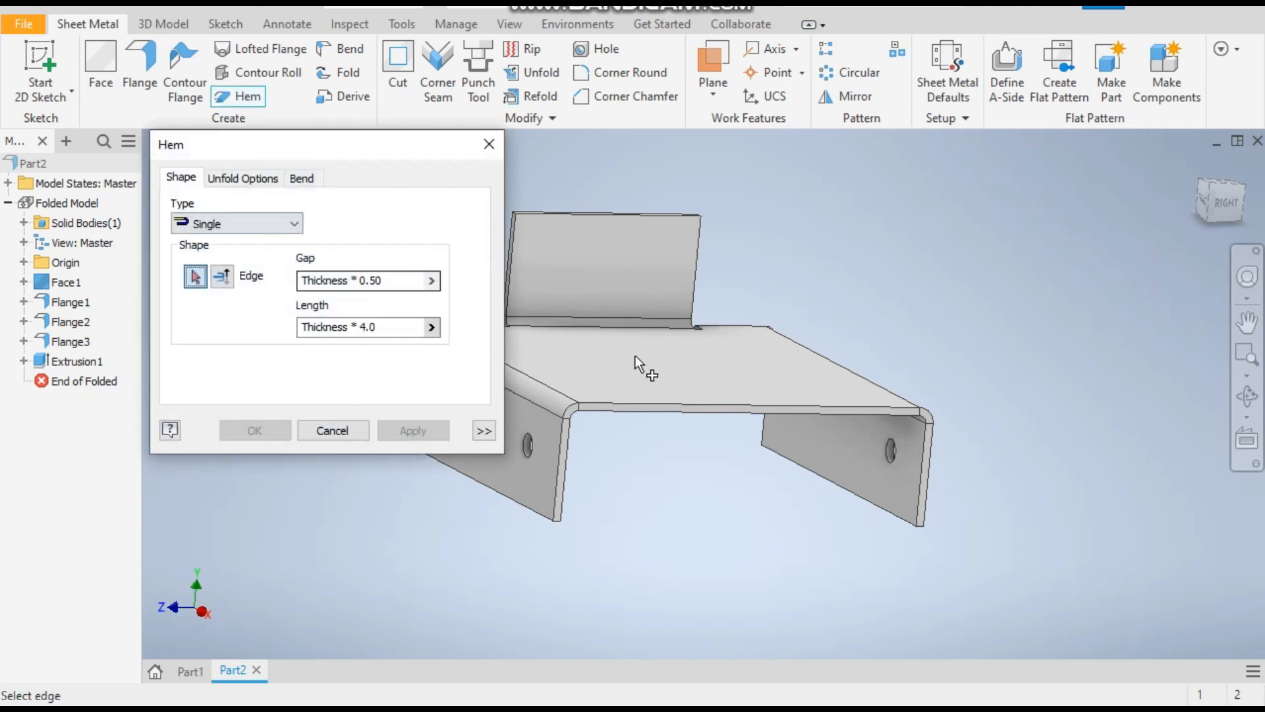
scroll(567, 219, "up", 5)
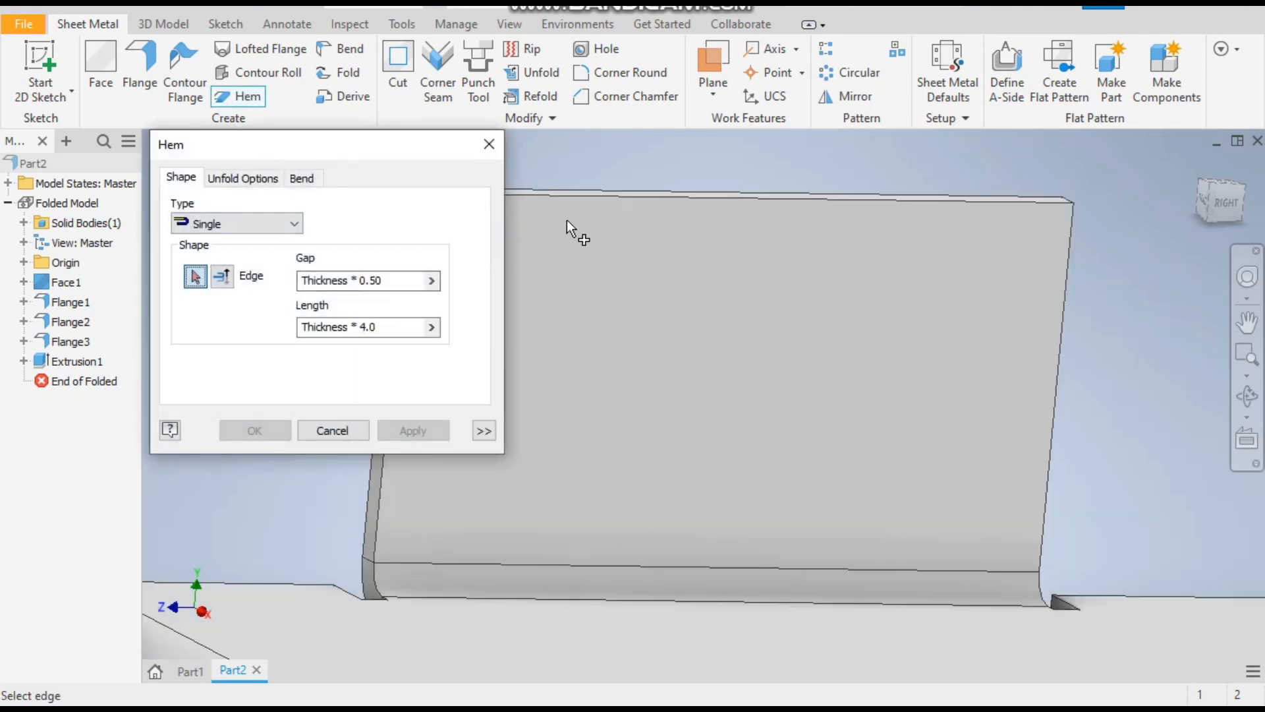
left_click(721, 202)
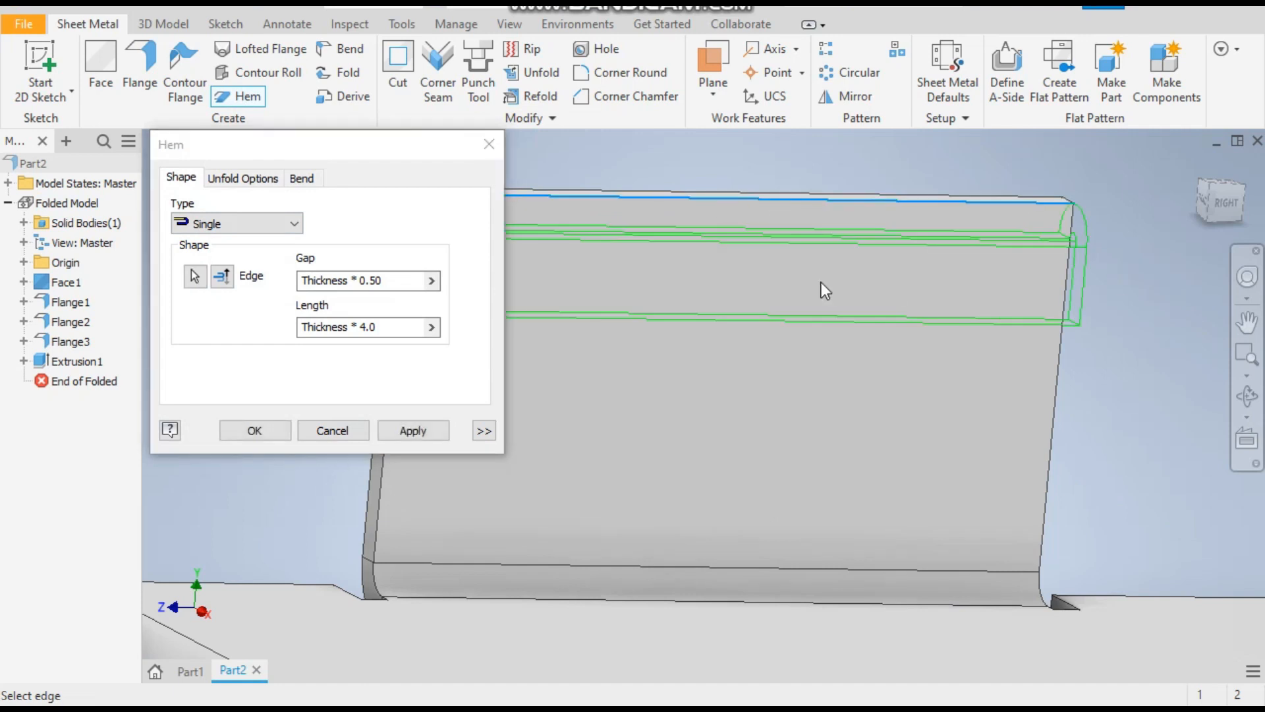
scroll(821, 282, "down", 5)
middle_click_drag(882, 365, 919, 354, "shift")
scroll(745, 296, "up", 3)
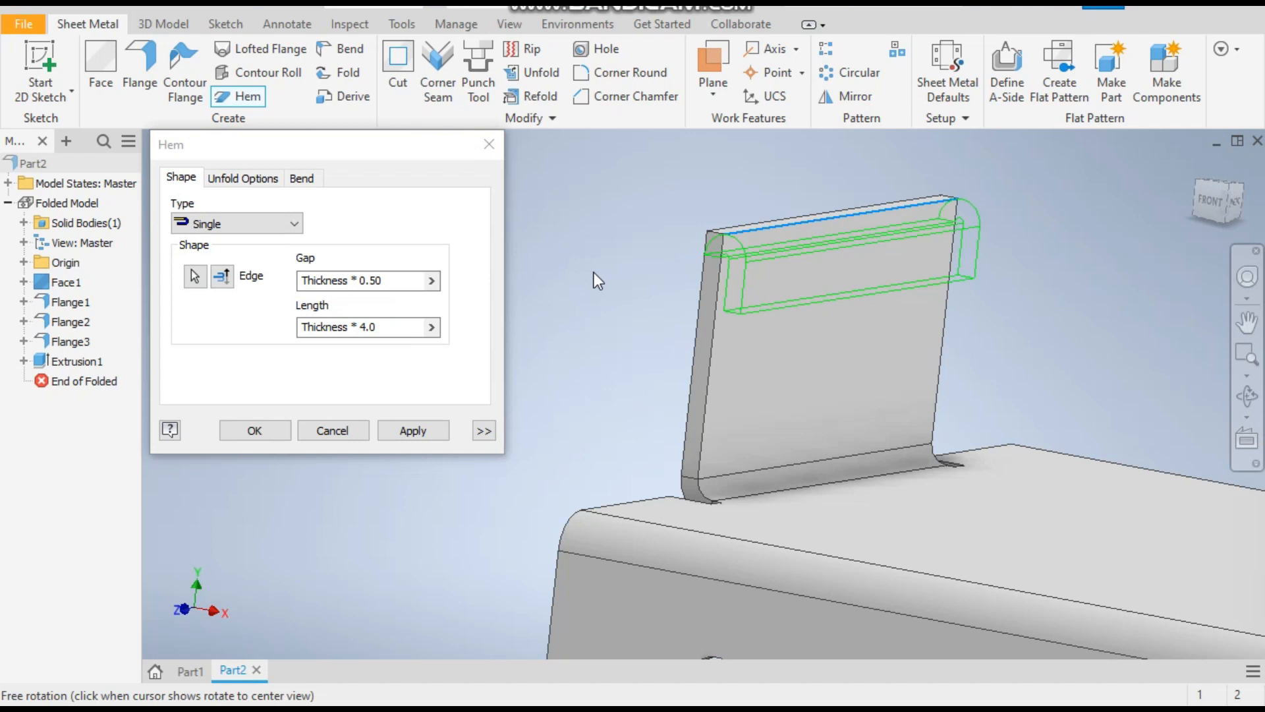
left_click(414, 432)
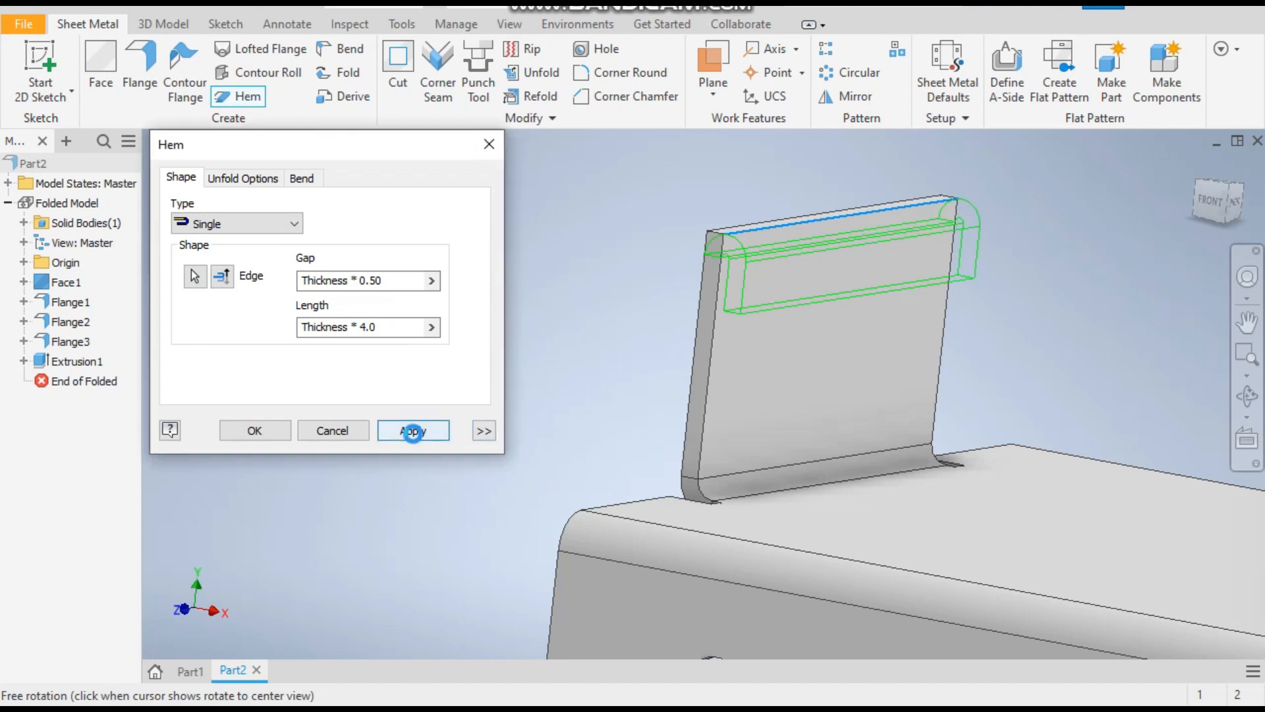
left_click(341, 431)
Start a 2D sketch on the upright flange's hemmed-side face, below the hem
scroll(346, 227, "up", 3)
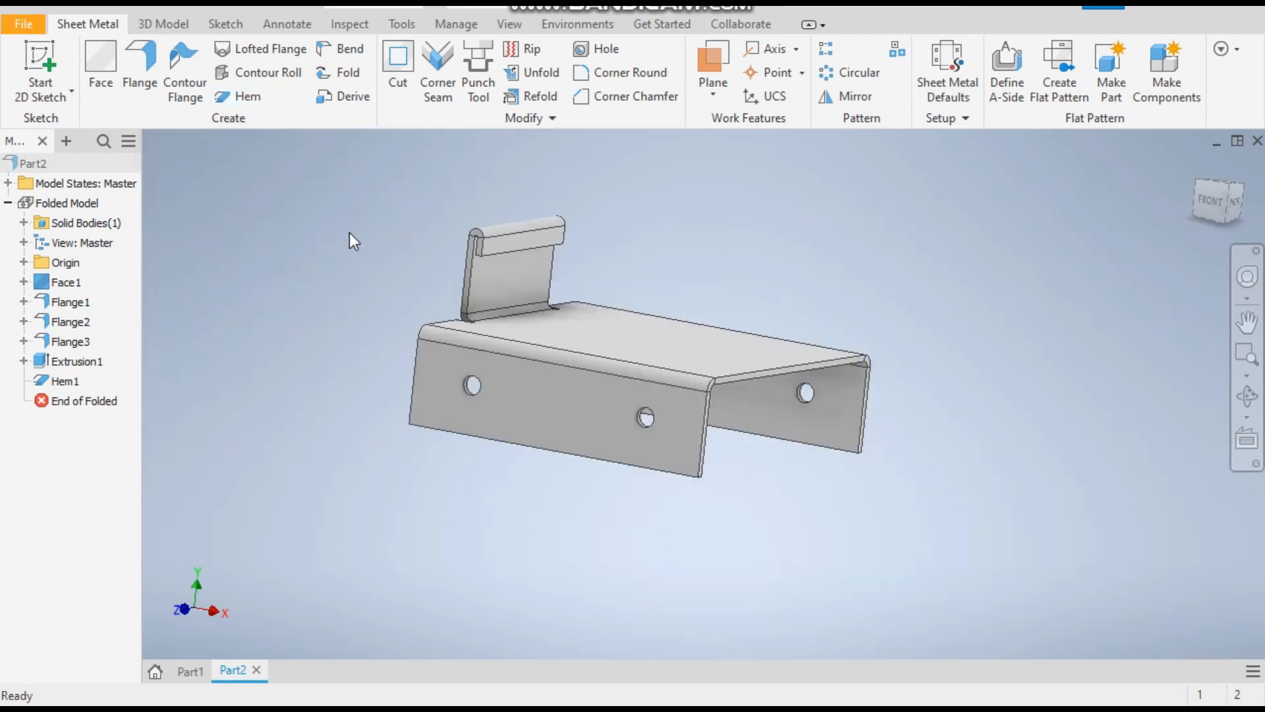
scroll(487, 260, "down", 5)
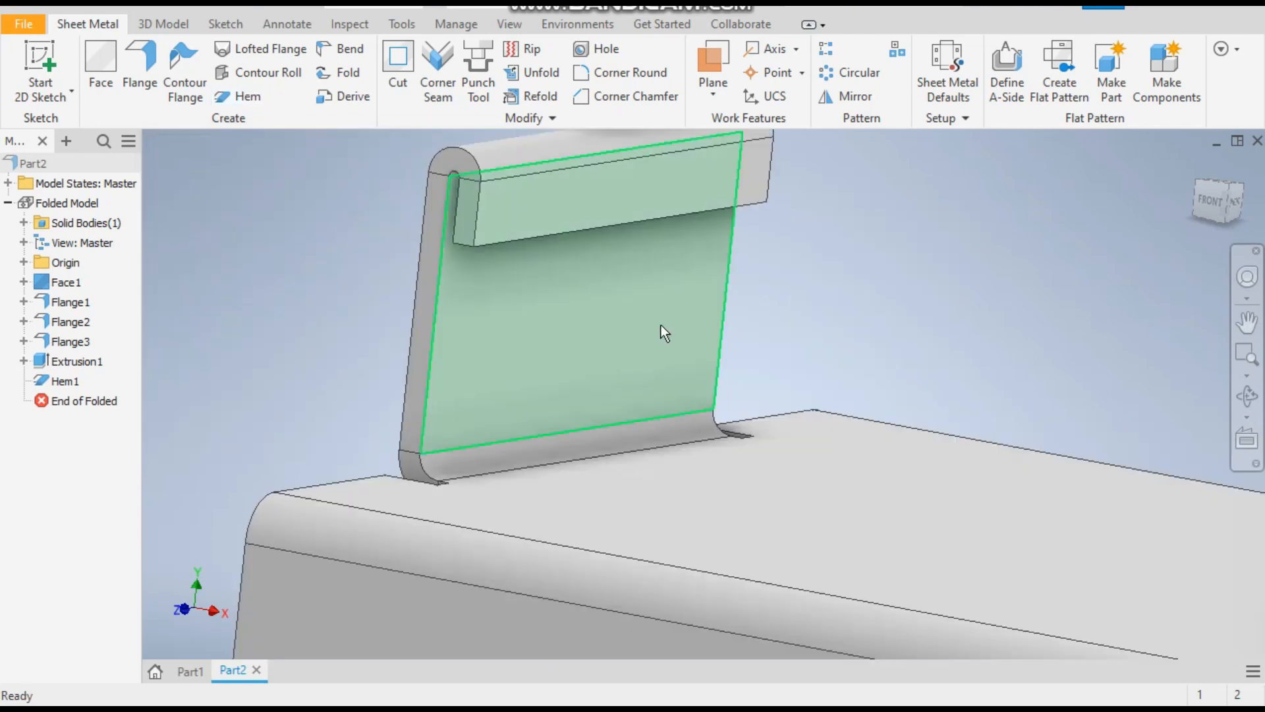
left_click(589, 335)
left_click(743, 333)
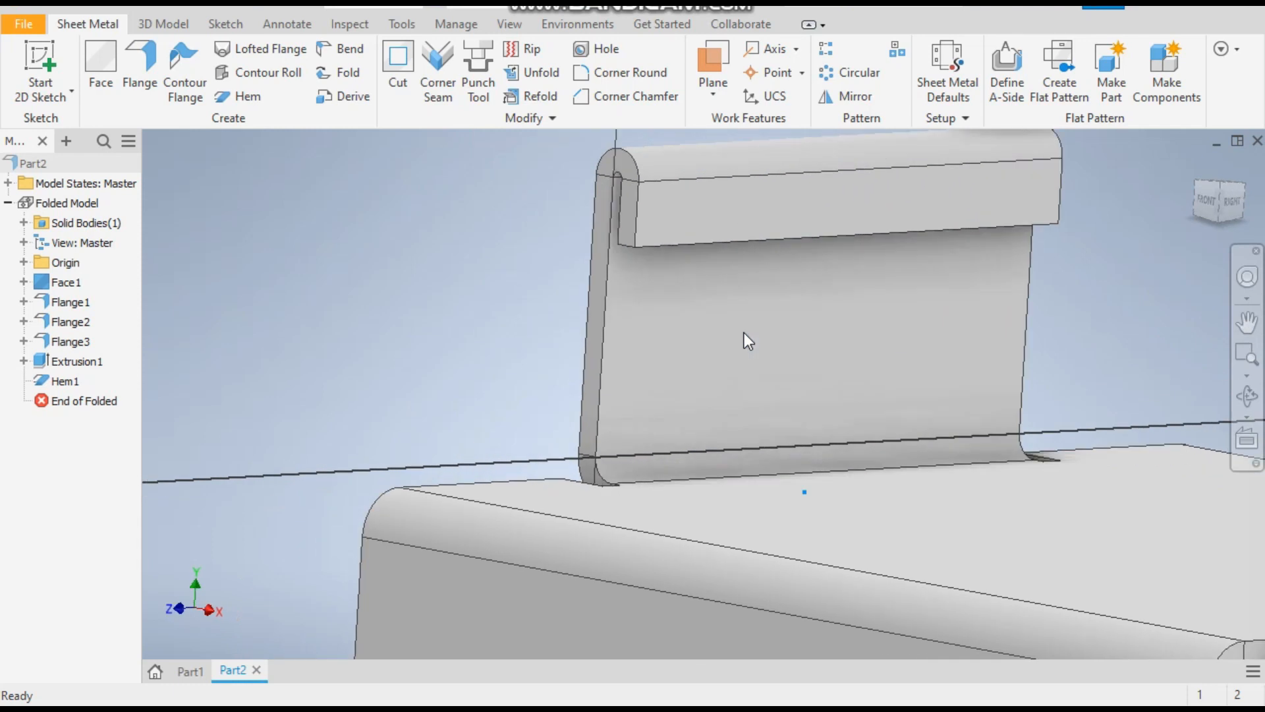
scroll(584, 413, "up", 3)
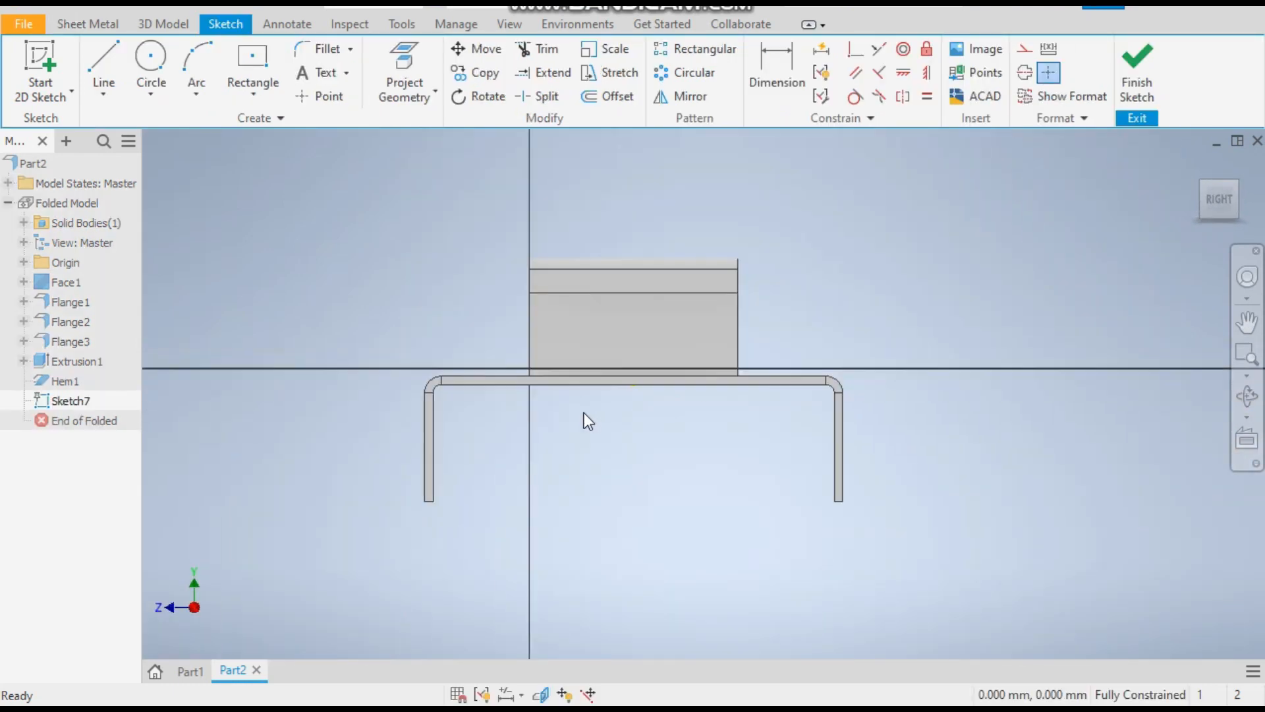
scroll(824, 282, "down", 3)
scroll(766, 351, "up", 3)
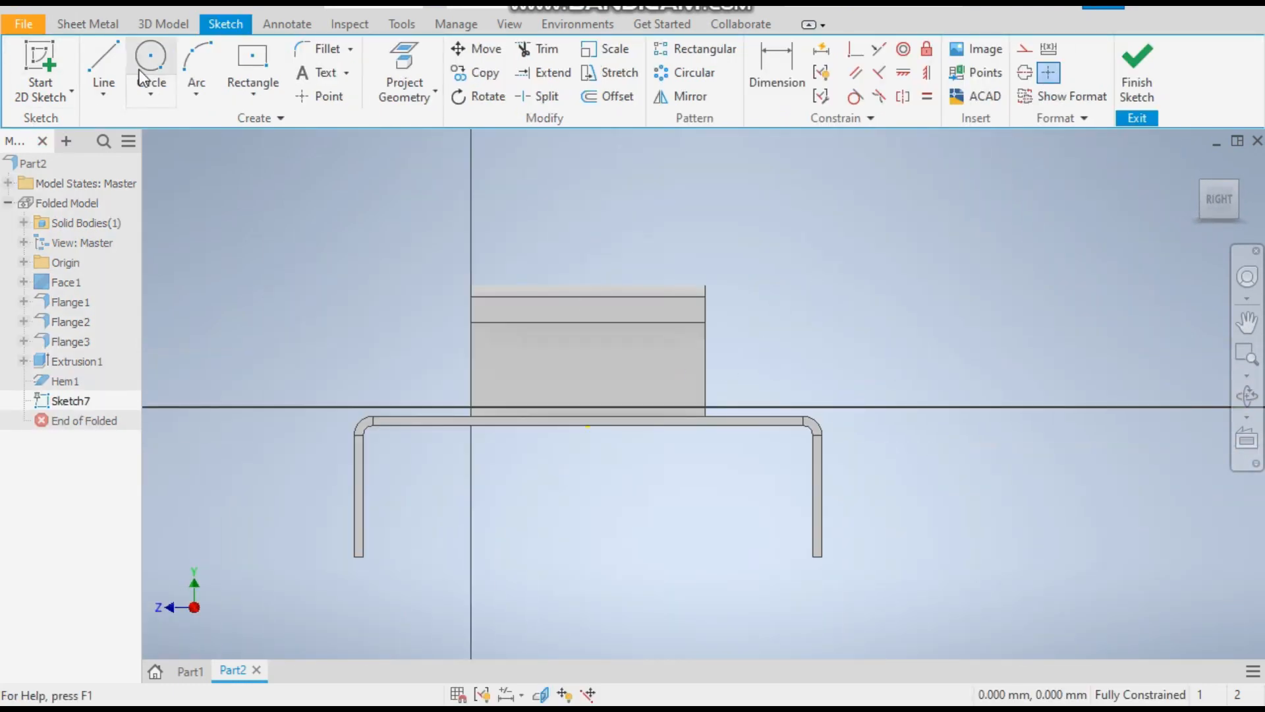
Sketch a 3 mm diameter circle near one vertical edge of the upright flange
left_click(151, 69)
scroll(516, 349, "down", 3)
left_click(495, 364)
type("3")
key("Return")
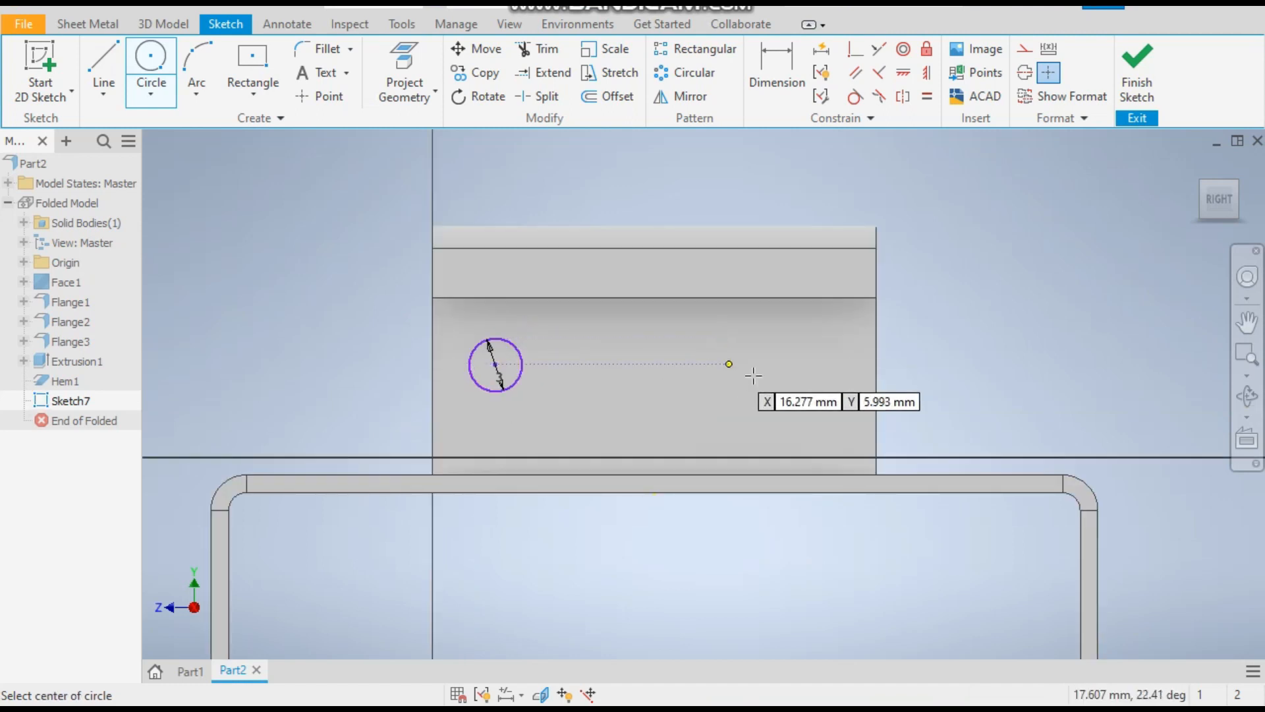
Sketch a second circle near the upright flange's opposite vertical edge, at about the same height as the first
left_click(783, 359)
left_click(807, 383)
right_click(772, 403)
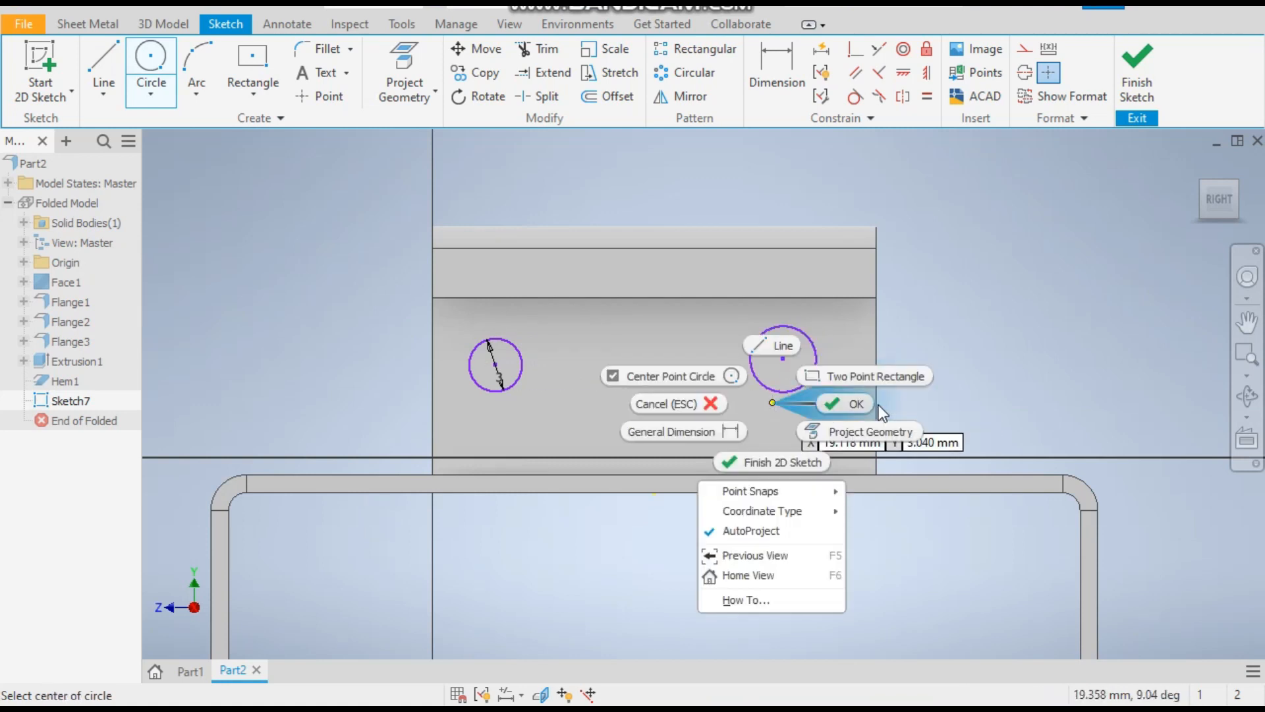
left_click(879, 405)
Make the second circle the same size as the 3 mm circle with an Equal constraint
left_click(927, 96)
left_click(807, 339)
left_click(516, 368)
right_click(622, 369)
left_click(685, 369)
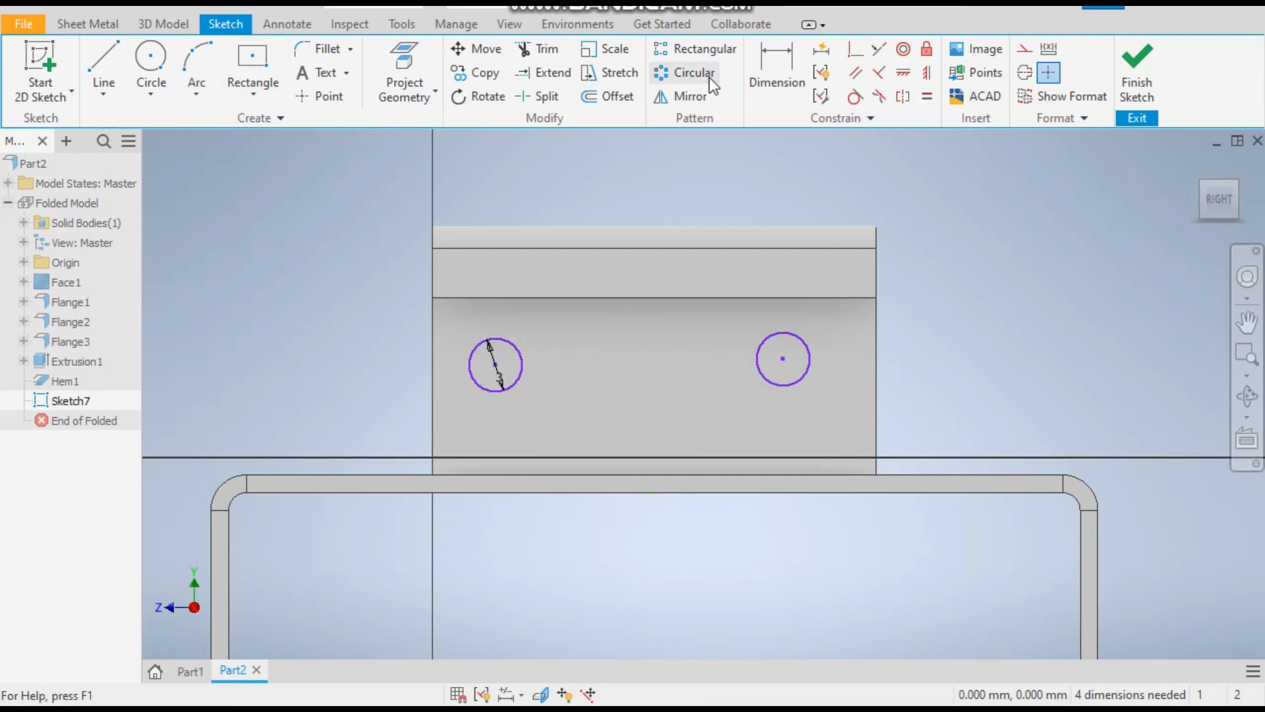
Dimension the first circle's centre 5 mm from the upright flange's nearer vertical edge
left_click(781, 61)
left_click(434, 408)
left_click(485, 389)
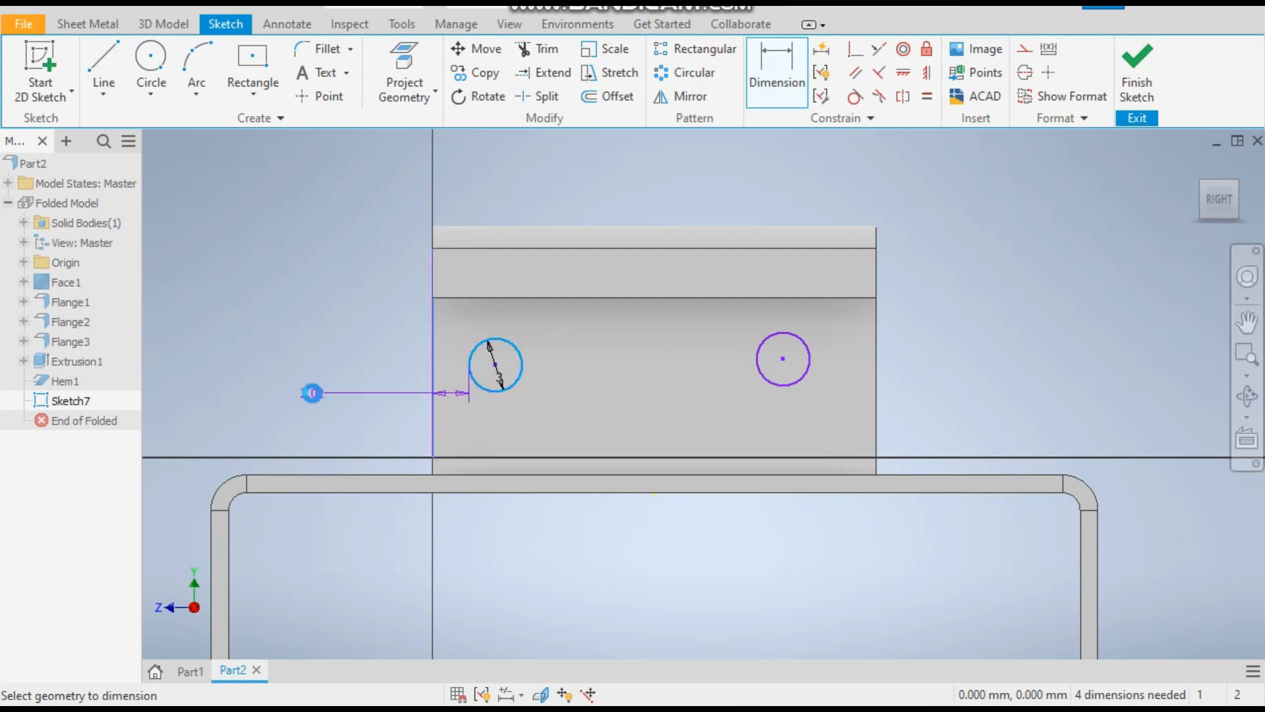
left_click(311, 393)
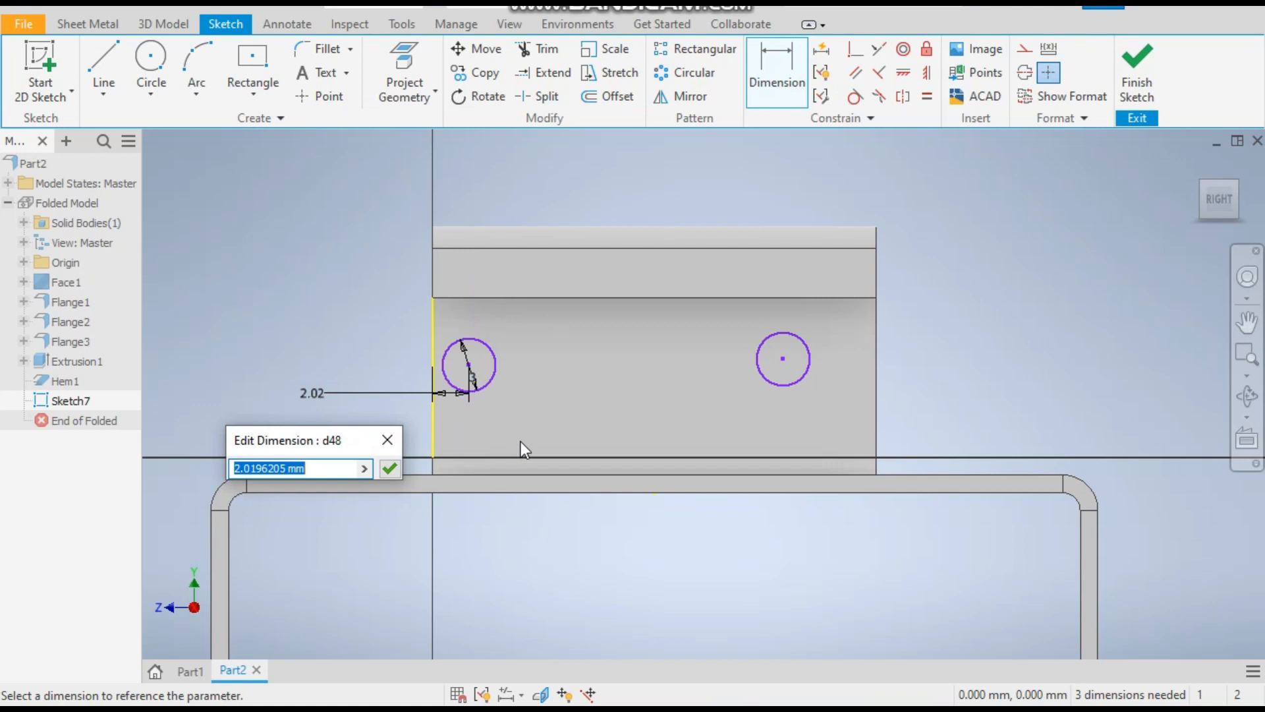
type("5")
key("Return")
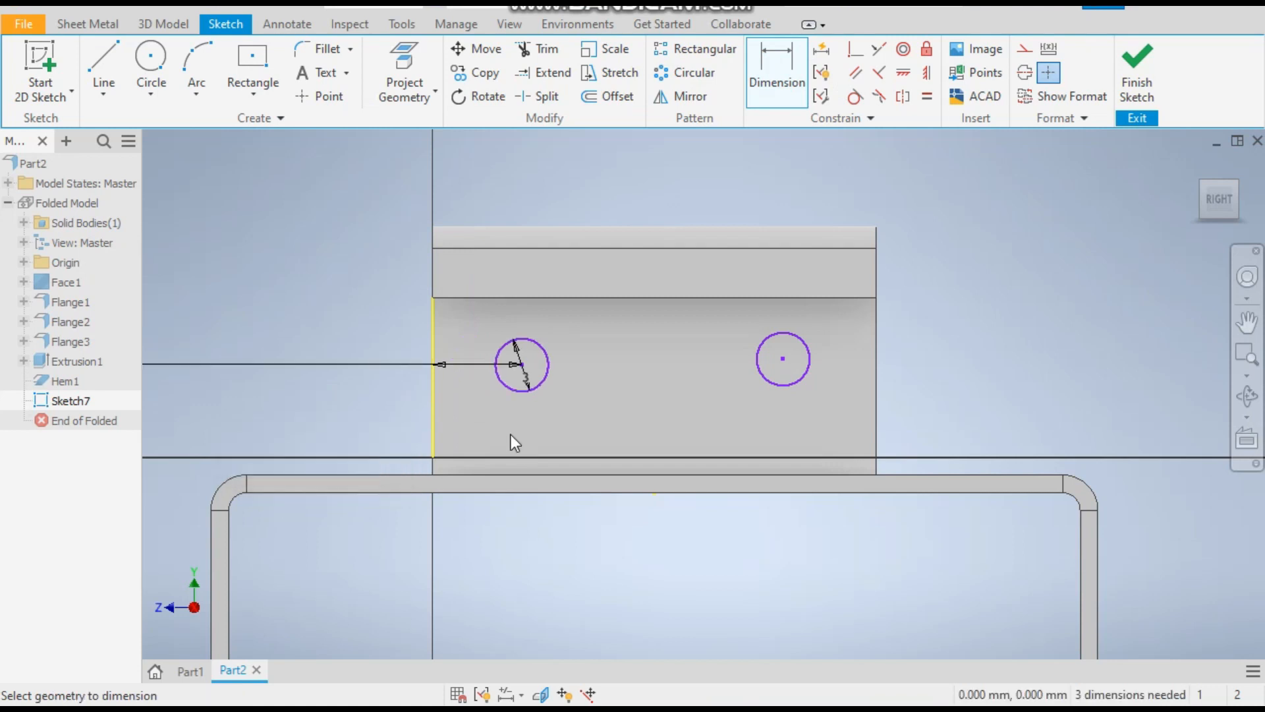
Dimension the second circle's centre 5 mm from the upright flange's opposite vertical edge
left_click(772, 390)
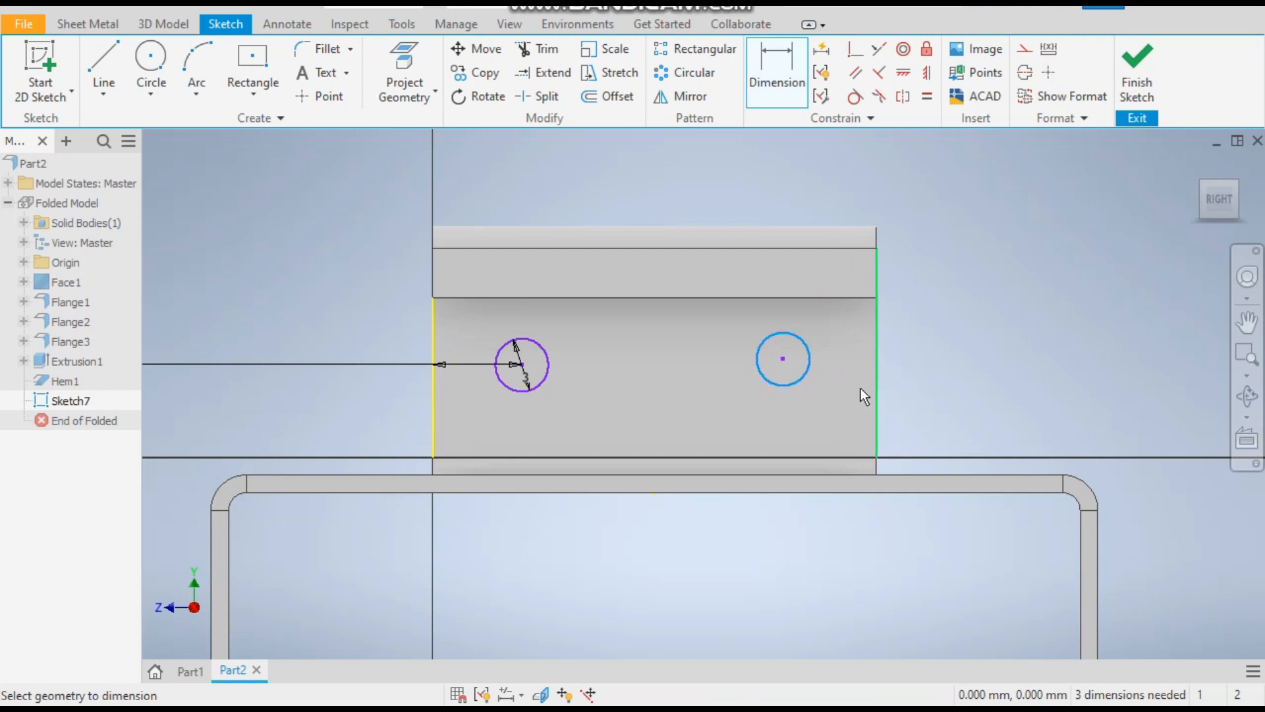
left_click(875, 396)
left_click(823, 421)
type("5")
key("Return")
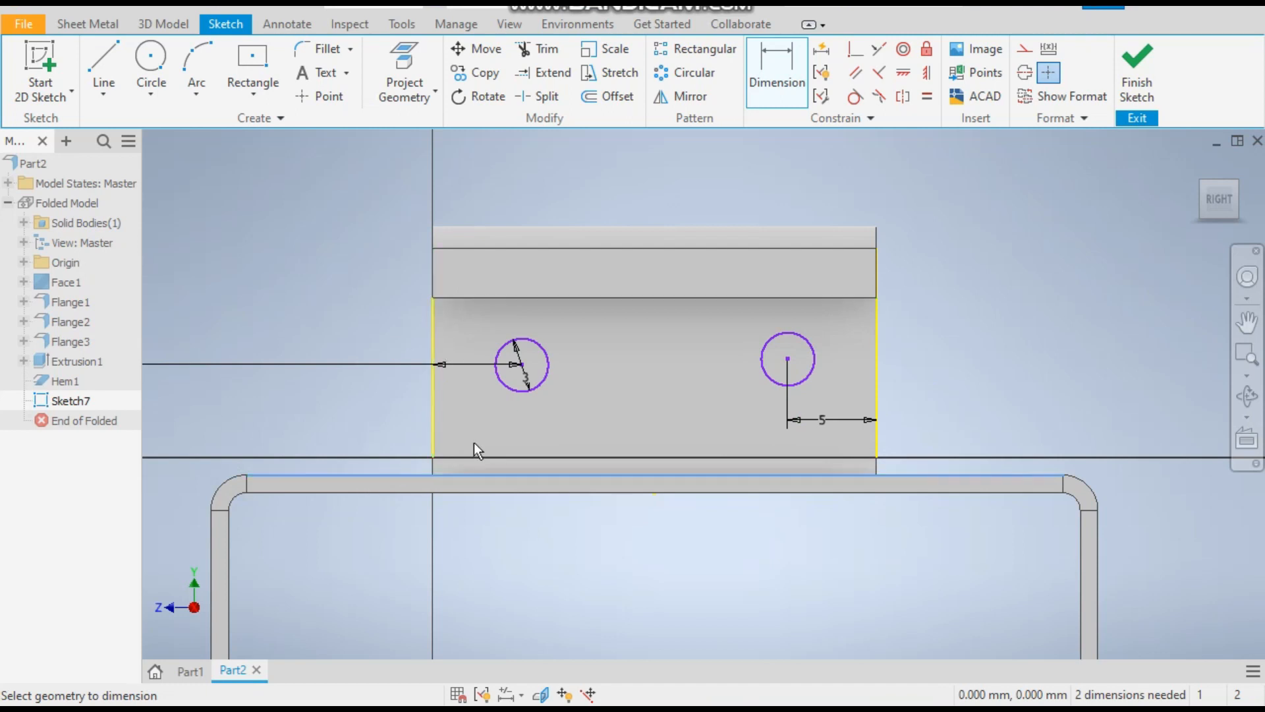
Dimension the first circle's lowest point 7.5 mm above the base plate's top surface
left_click(523, 390)
left_click(392, 431)
type("7.5")
key("Return")
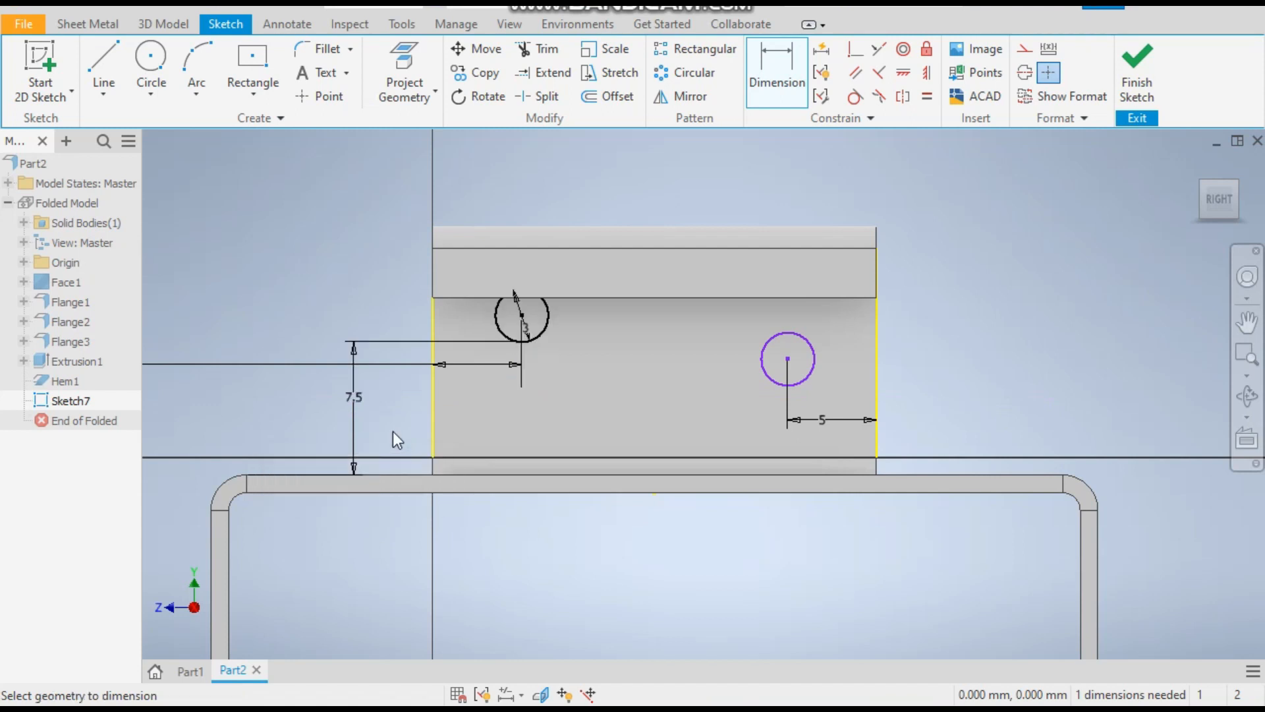
Set the first circle's height dimension above the base plate's top surface to 5 mm
double_click(354, 406)
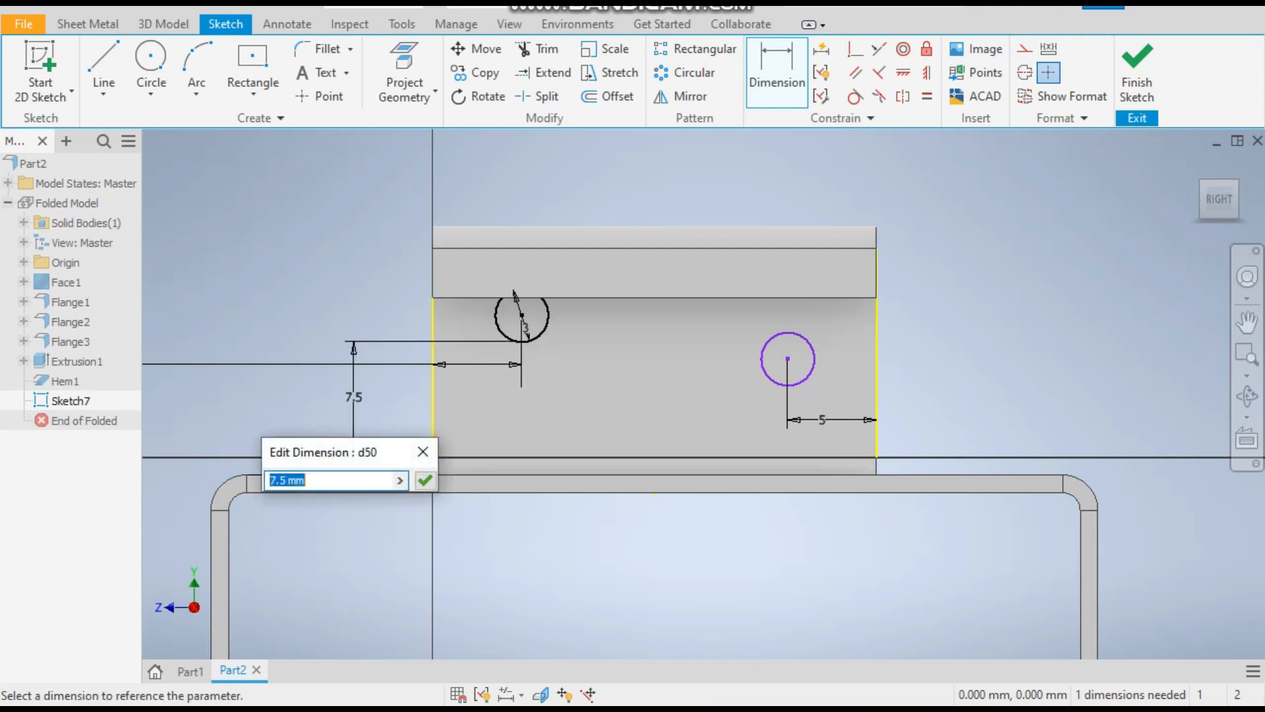
type("5")
key("Return")
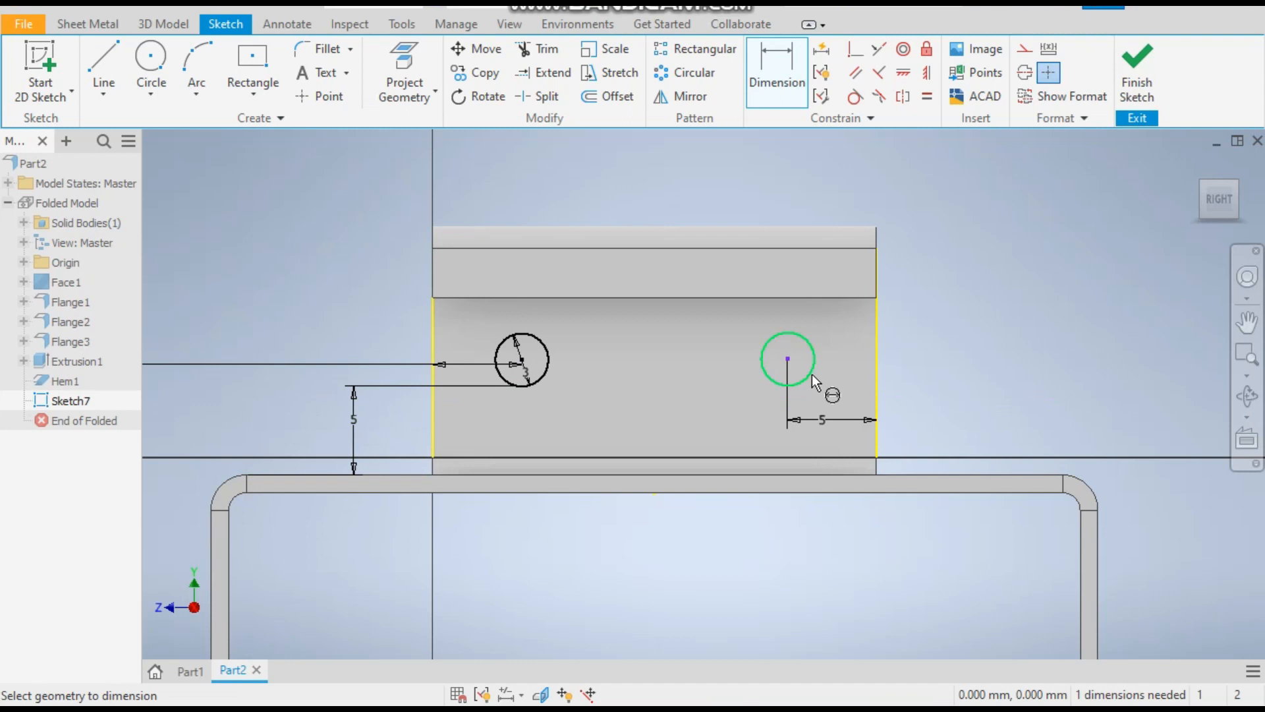
right_click(986, 334)
left_click(1038, 328)
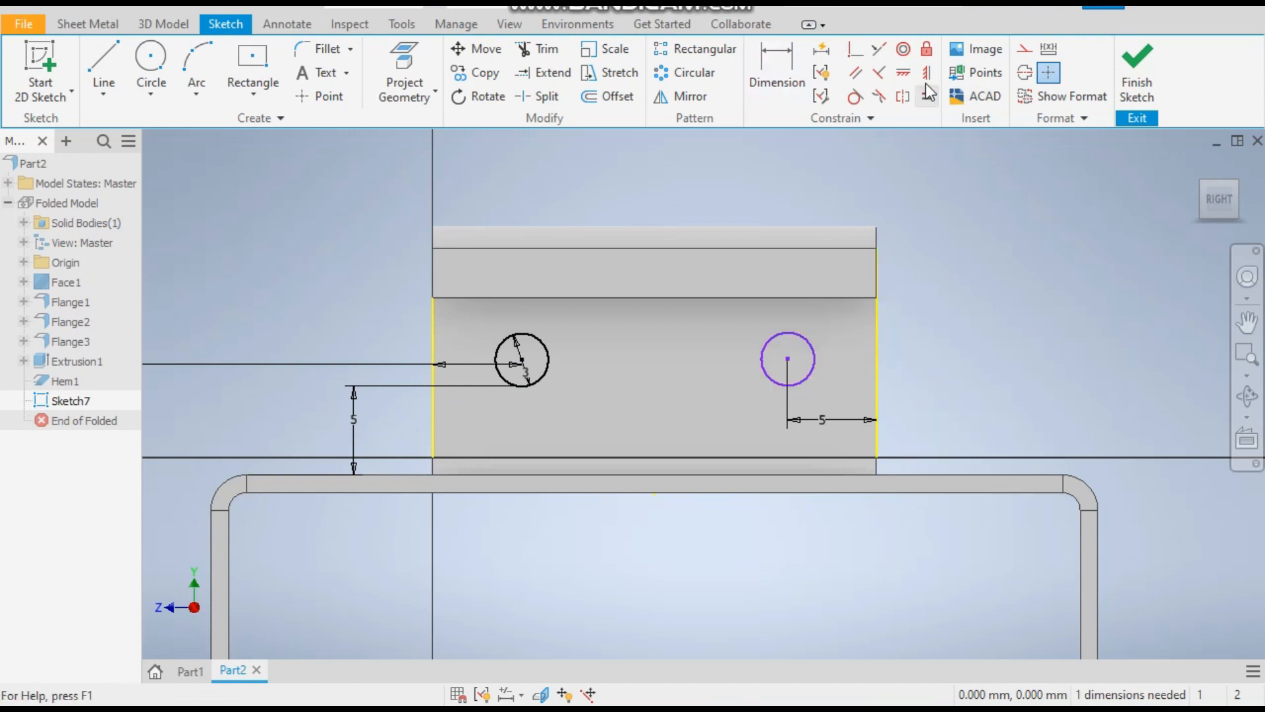
Align the two circle centres with a Horizontal constraint and finish the sketch
left_click(904, 75)
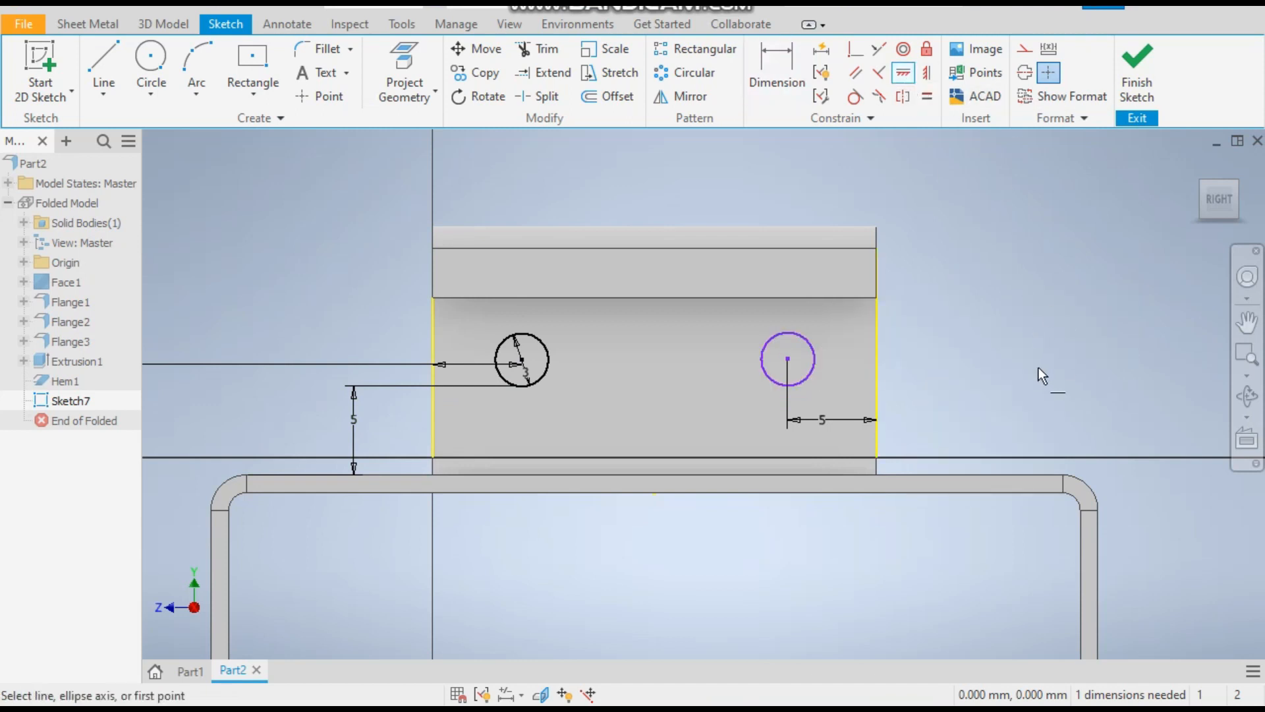
left_click(788, 360)
left_click(522, 360)
right_click(977, 337)
left_click(1059, 335)
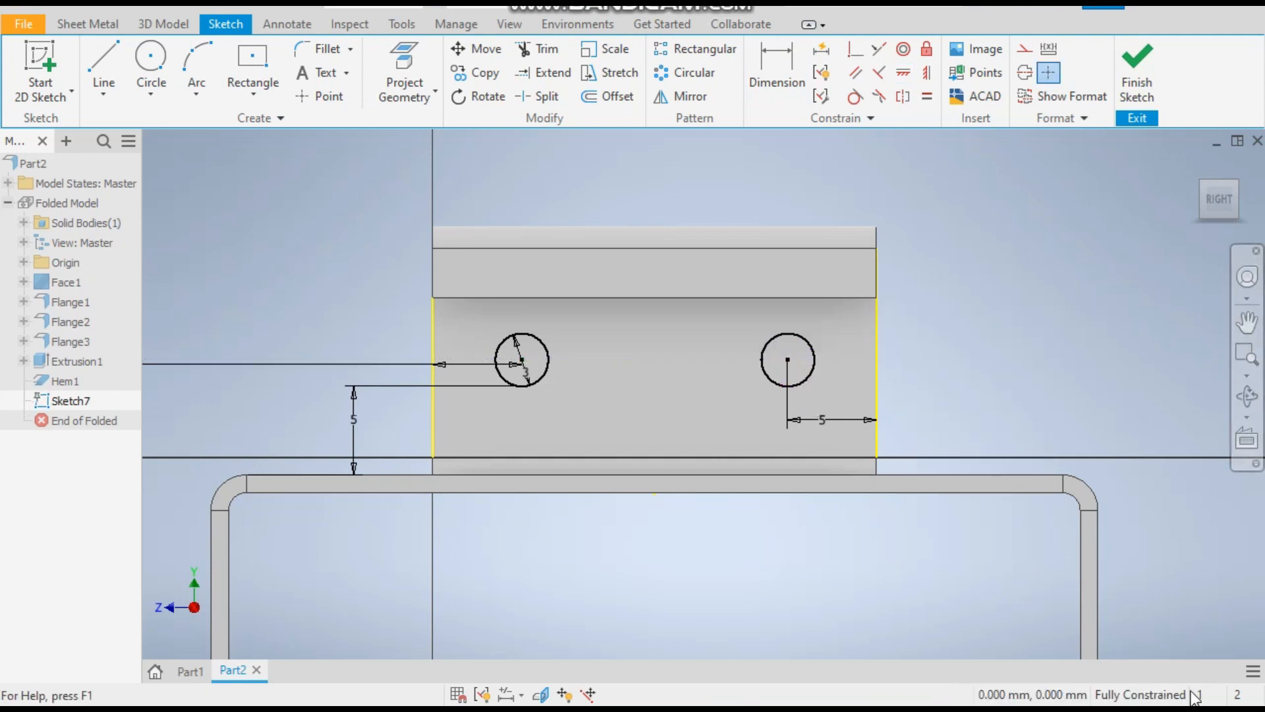
scroll(738, 422, "down", 3)
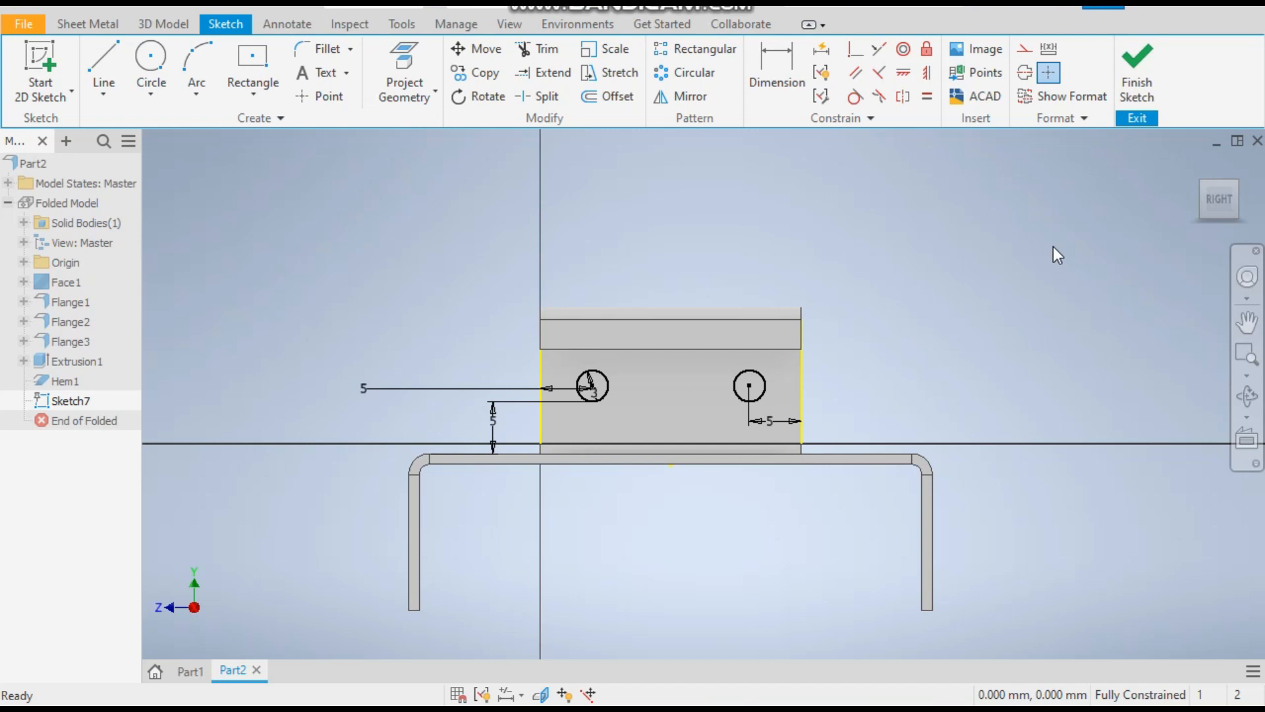
left_click(1140, 74)
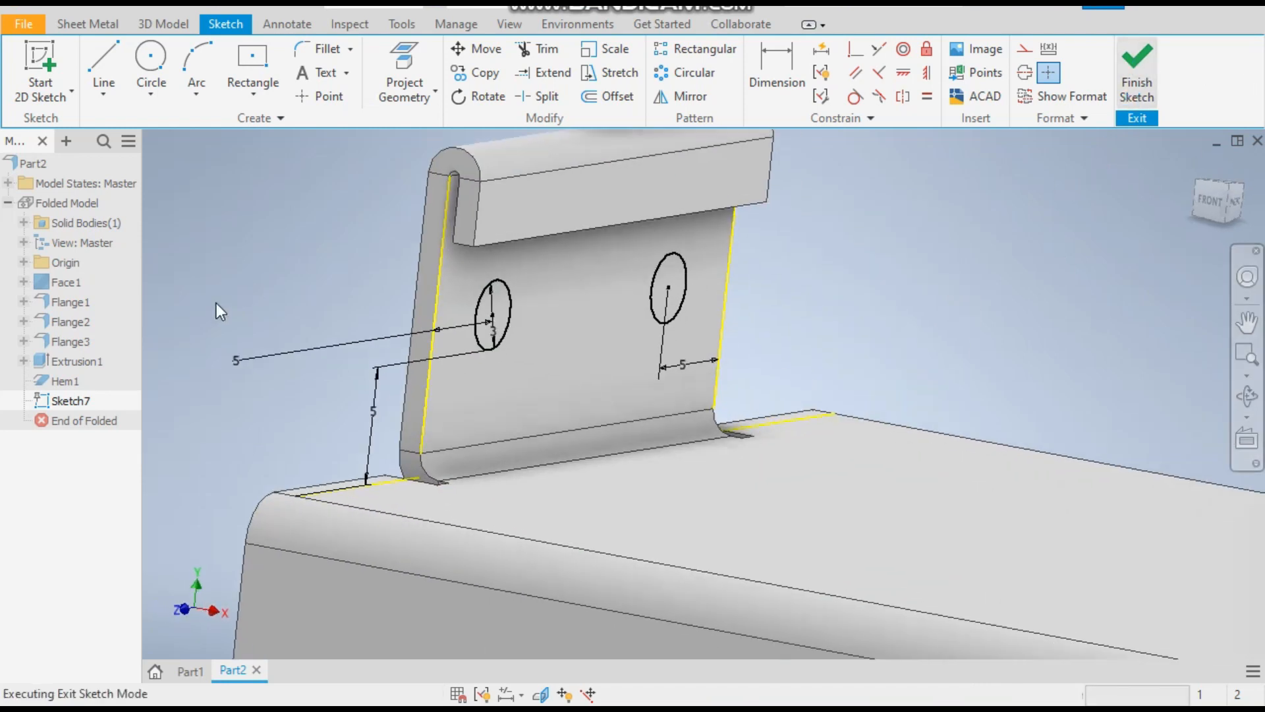
Cut both circles through the upright flange with a distance equal to the sheet Thickness
scroll(187, 290, "up", 3)
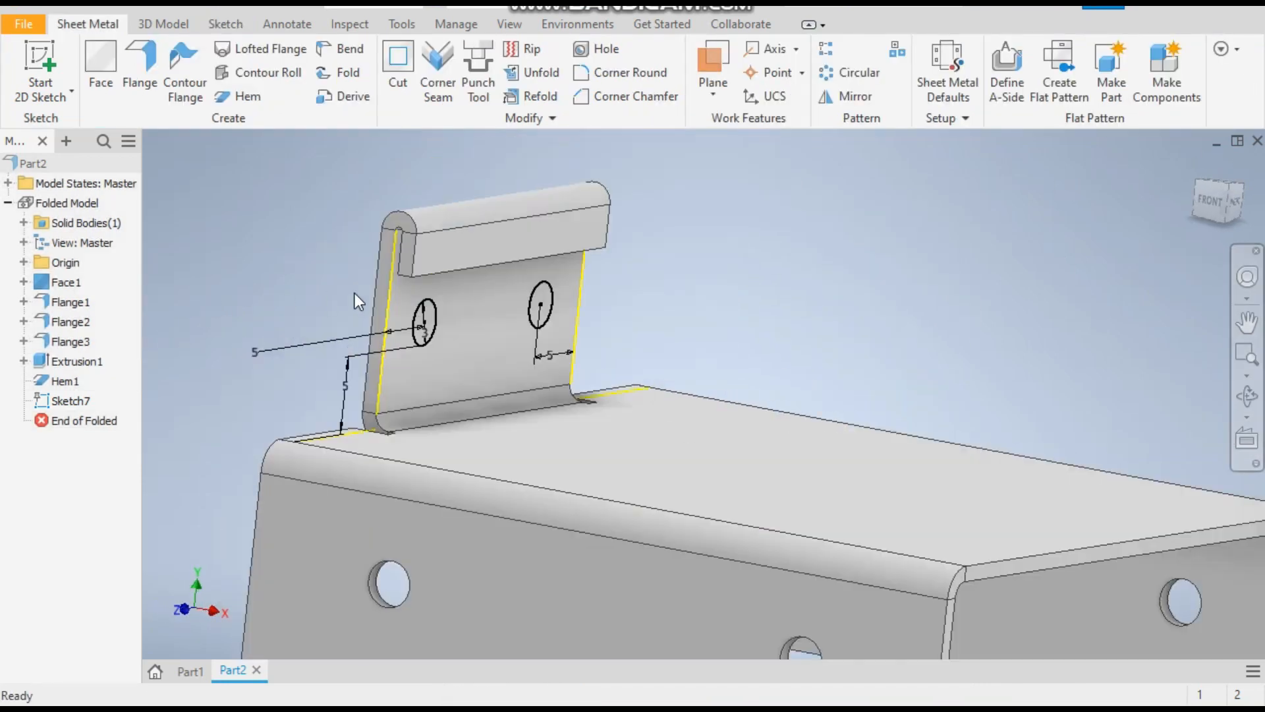
scroll(395, 310, "down", 2)
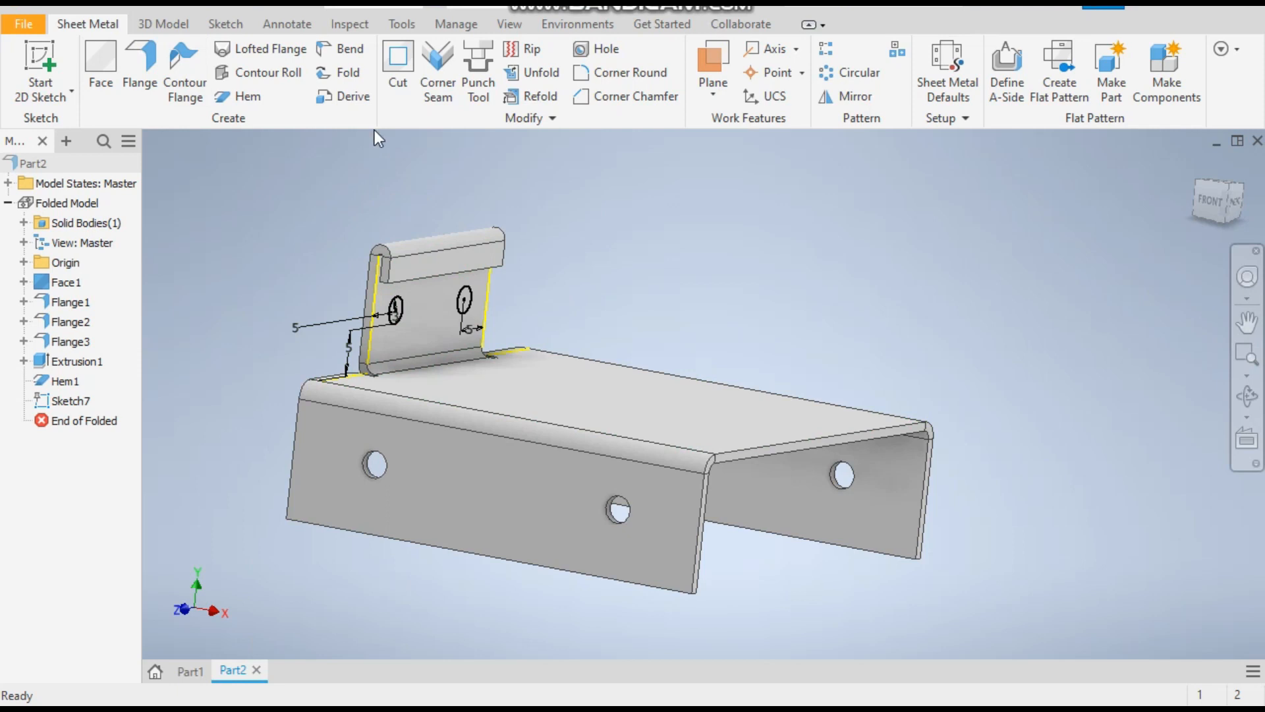
left_click(394, 66)
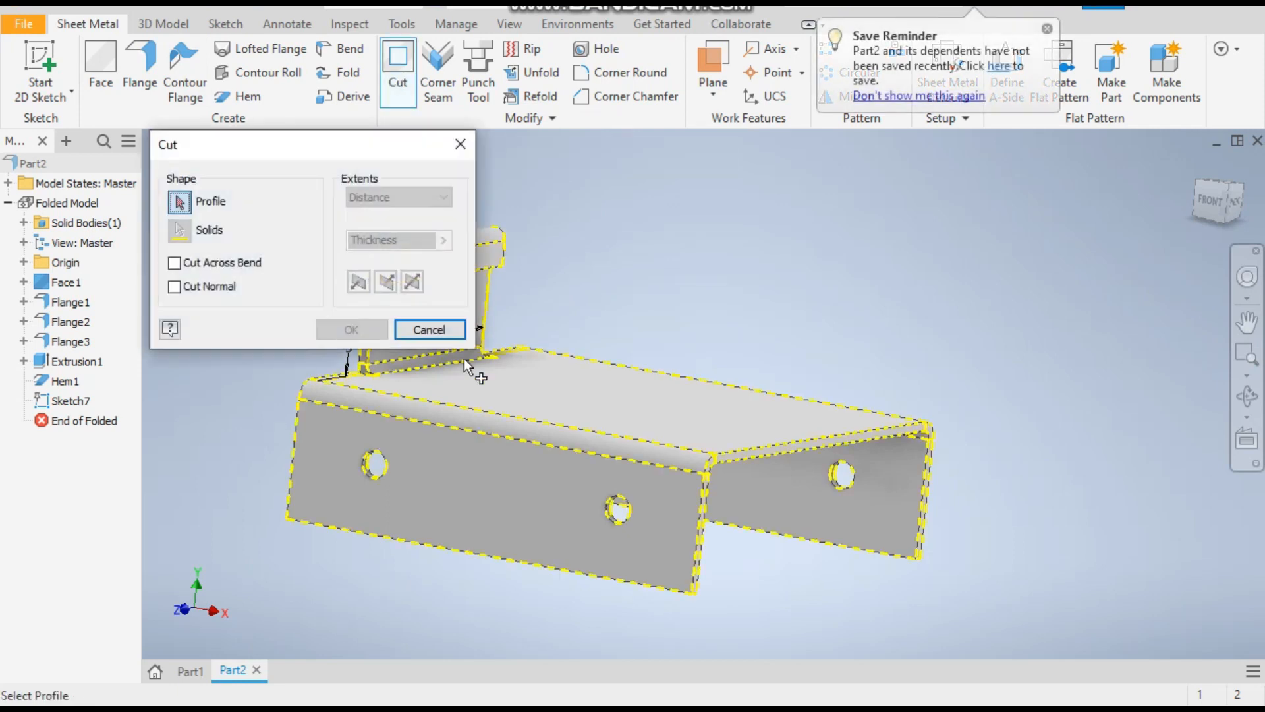
scroll(810, 320, "up", 3)
scroll(698, 312, "down", 4)
scroll(642, 316, "down", 5)
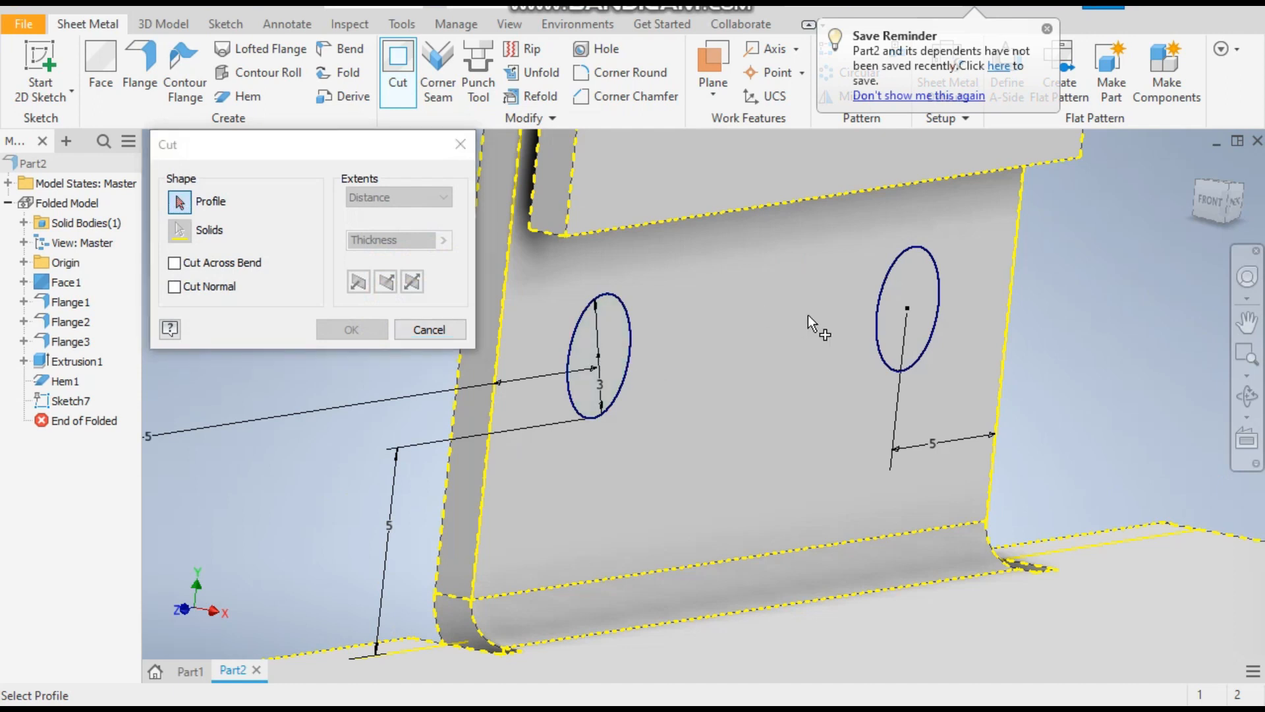
left_click(909, 300)
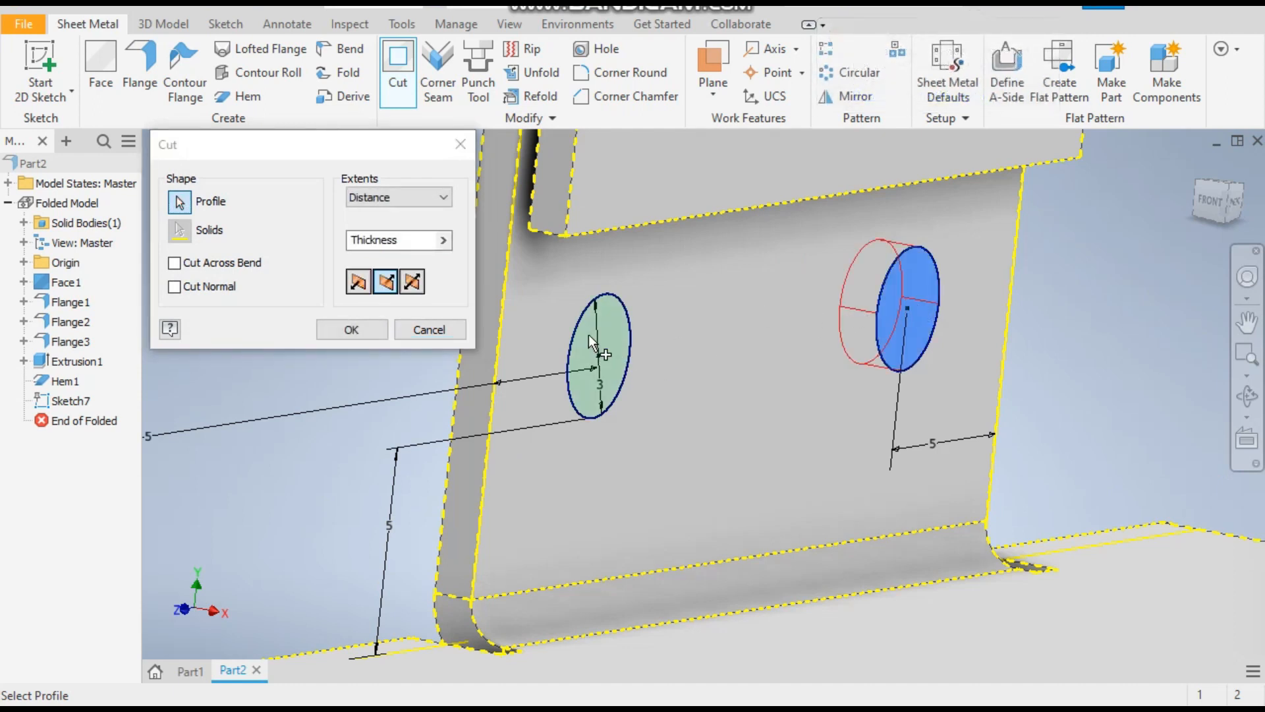
left_click(606, 344)
scroll(686, 315, "up", 5)
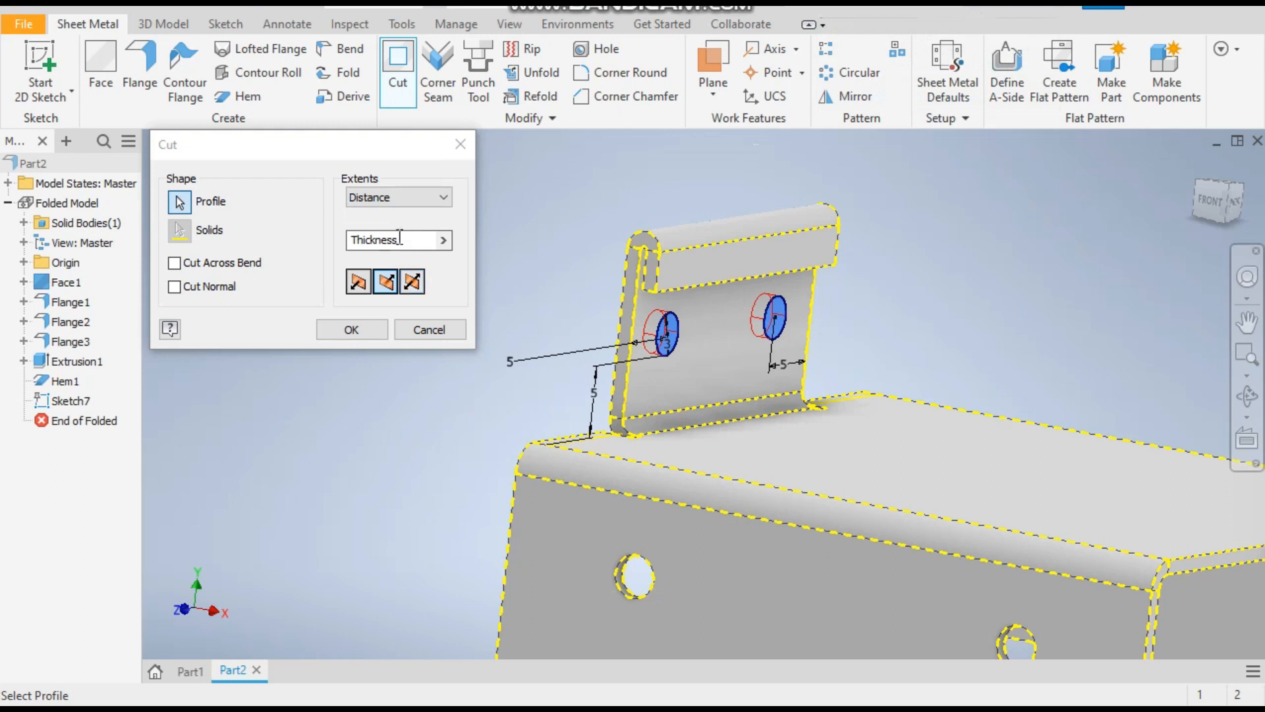
left_click(352, 329)
Start a Corner Round with radius 2 mm and select both side flanges' lower corners at the end away from the upright flange
scroll(807, 377, "up", 3)
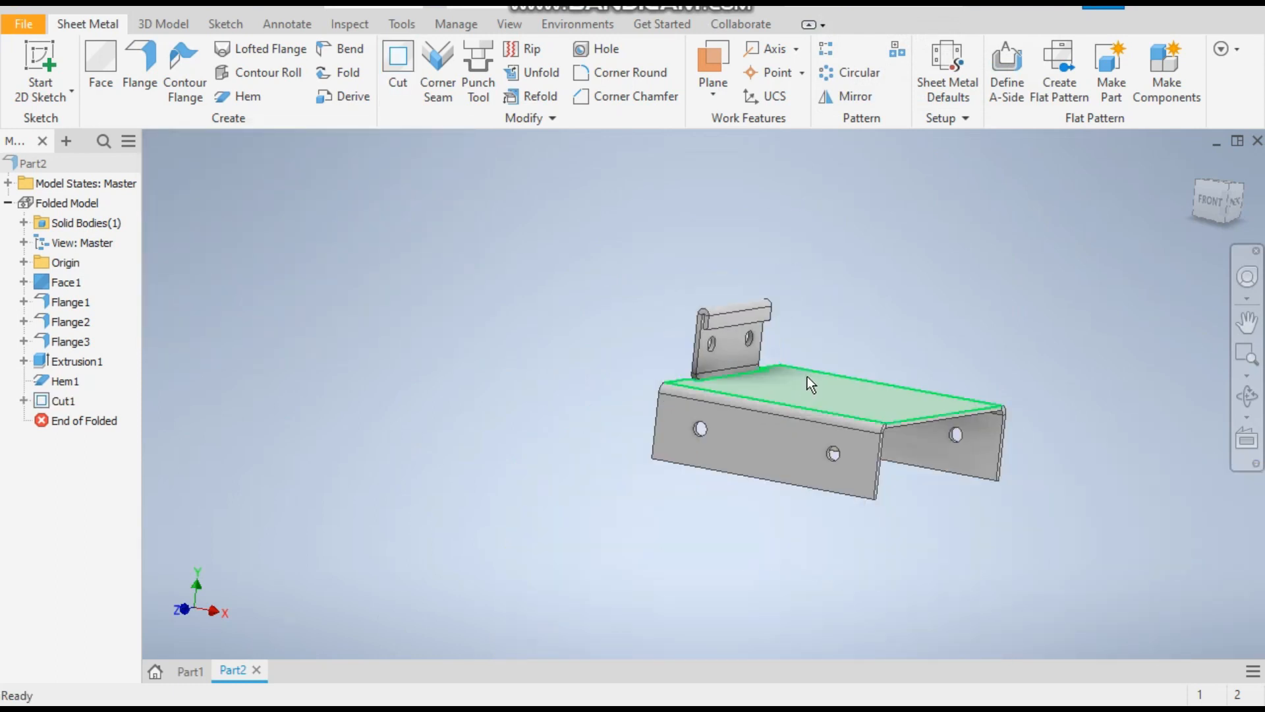
scroll(888, 366, "down", 2)
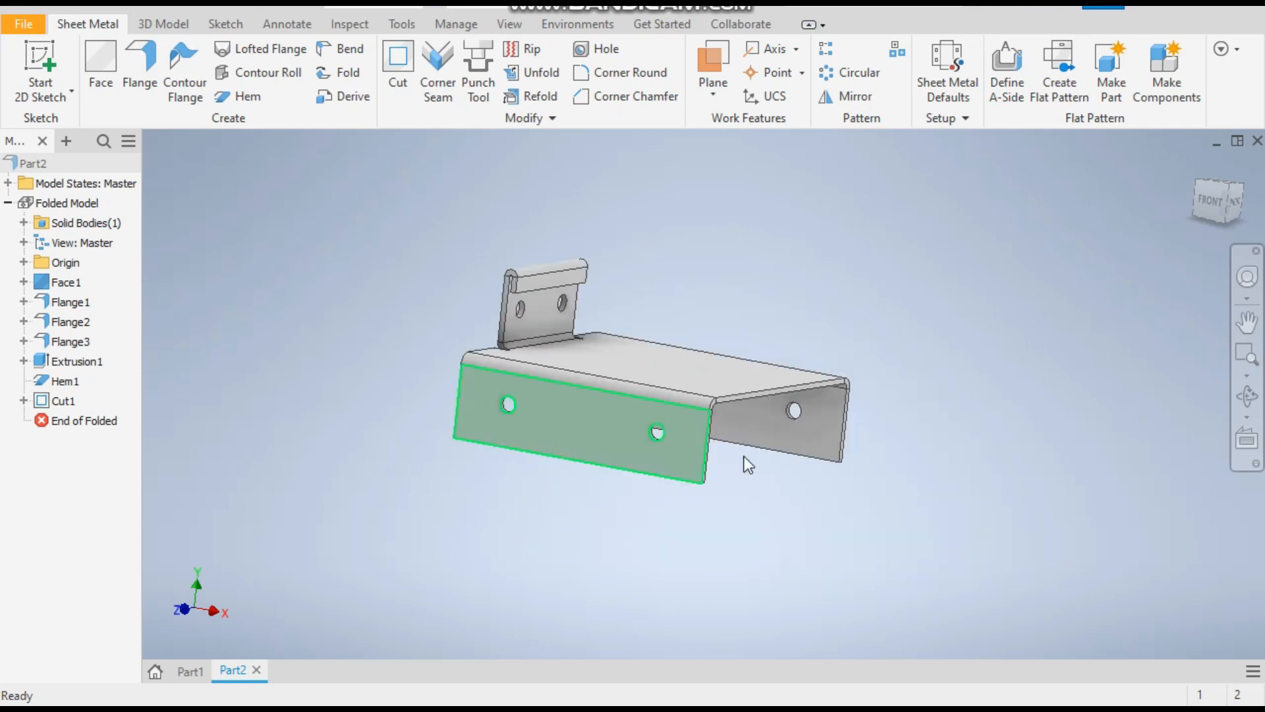
scroll(744, 456, "down", 6)
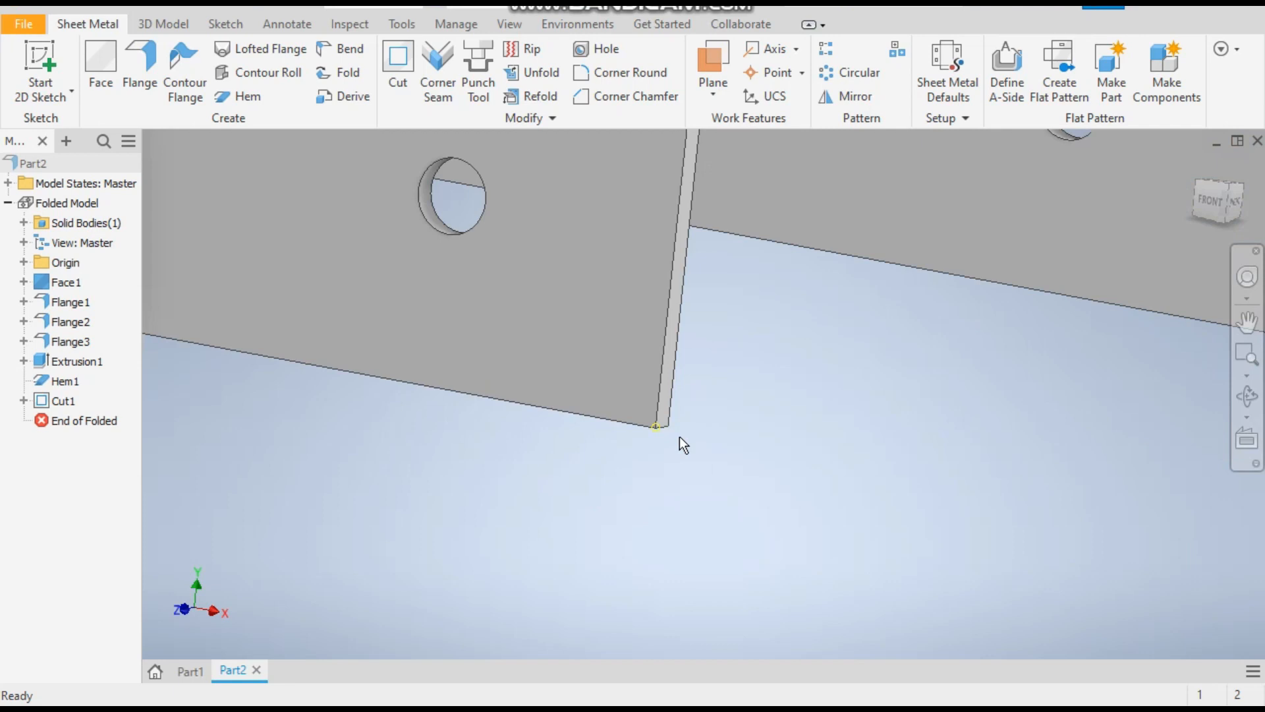
scroll(699, 455, "up", 6)
scroll(267, 243, "up", 3)
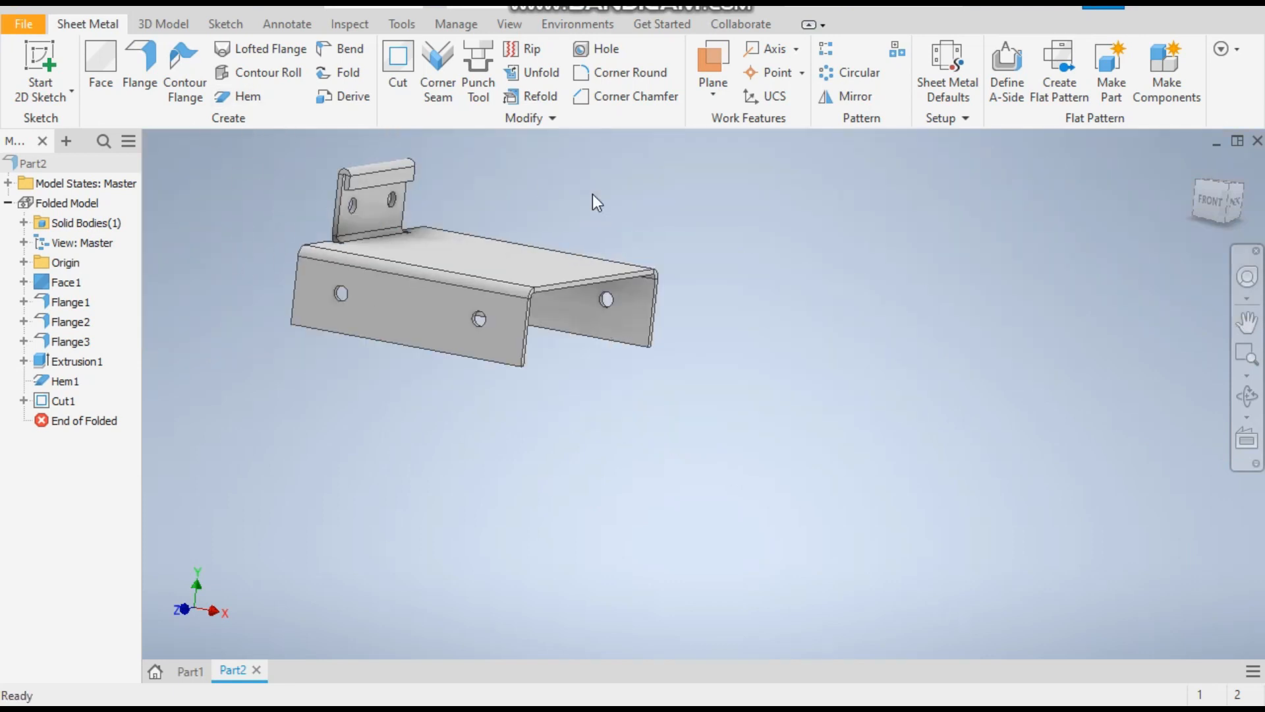
left_click(631, 72)
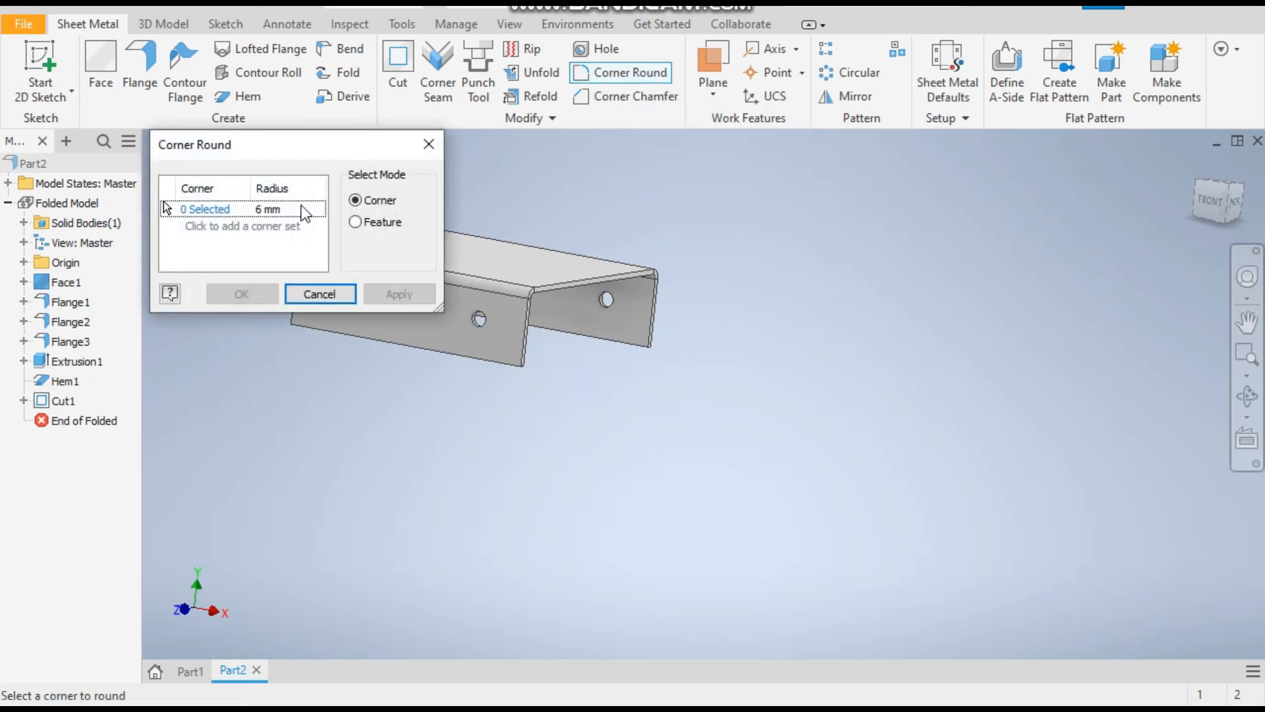
left_click(292, 211)
type("2")
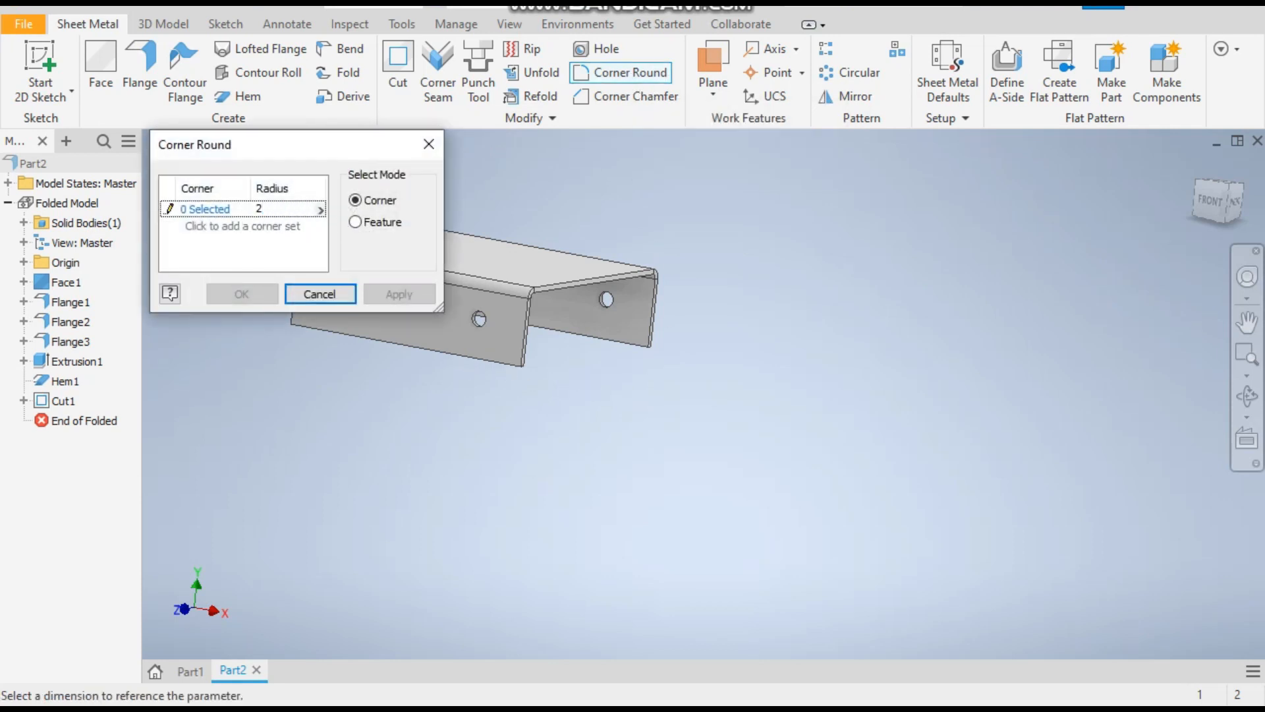
scroll(531, 368, "up", 5)
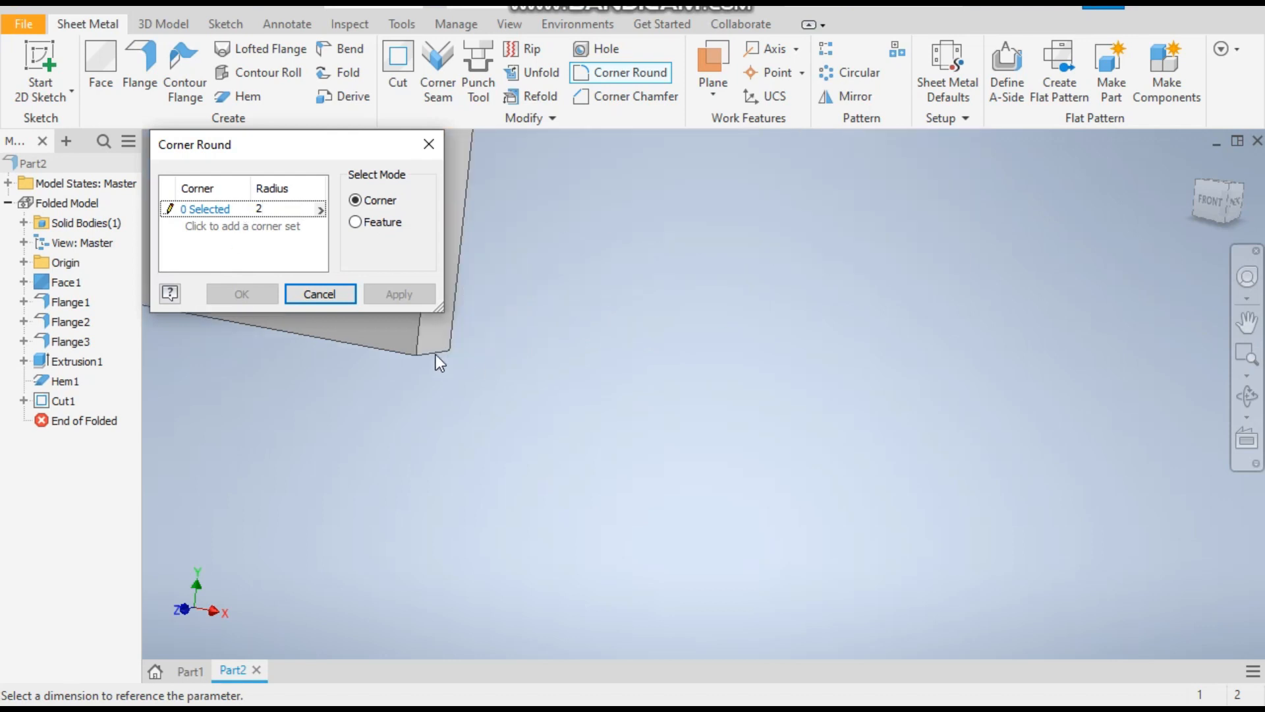
left_click(193, 210)
left_click(429, 358)
scroll(488, 376, "down", 5)
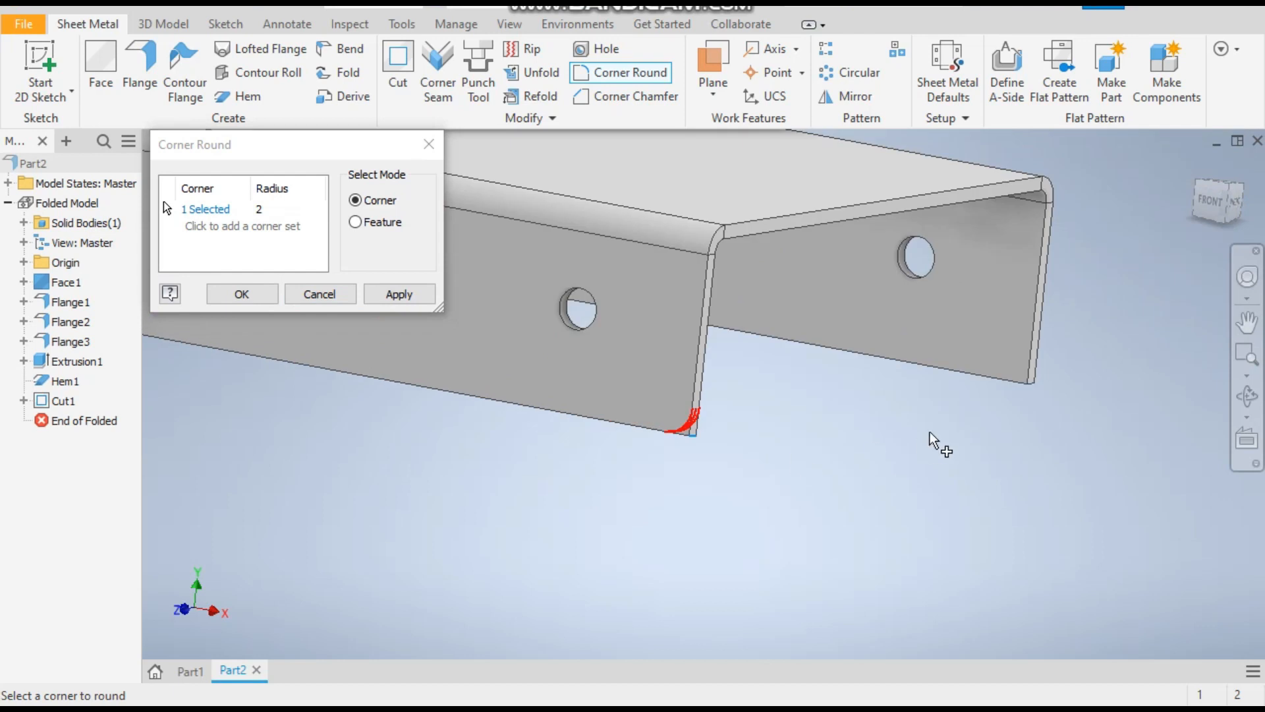
scroll(989, 409, "up", 5)
left_click(970, 412)
scroll(971, 412, "down", 5)
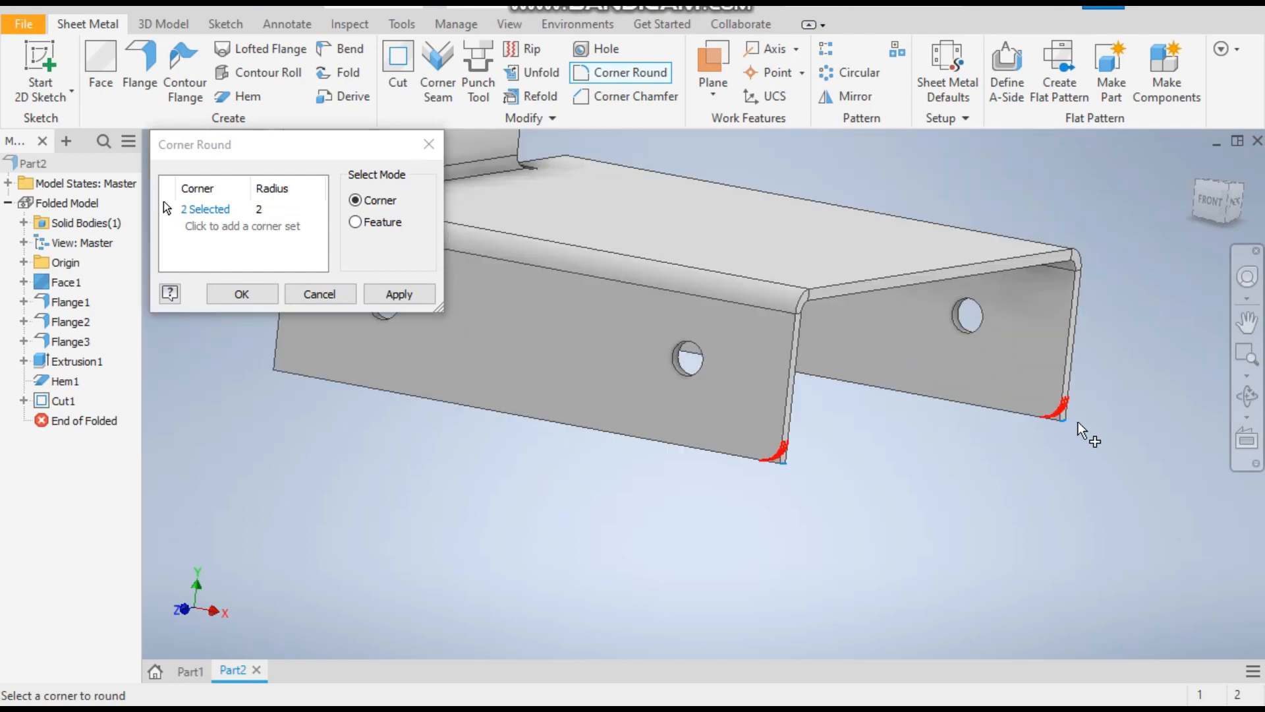
Add both side flanges' lower corners at the upright flange's end to the set and create the 2 mm corner round
middle_click_drag(1036, 427, 1211, 436, "shift")
scroll(674, 443, "down", 3)
scroll(652, 429, "up", 5)
left_click(673, 435)
scroll(674, 437, "down", 5)
scroll(438, 394, "up", 5)
left_click(491, 384)
scroll(512, 389, "down", 4)
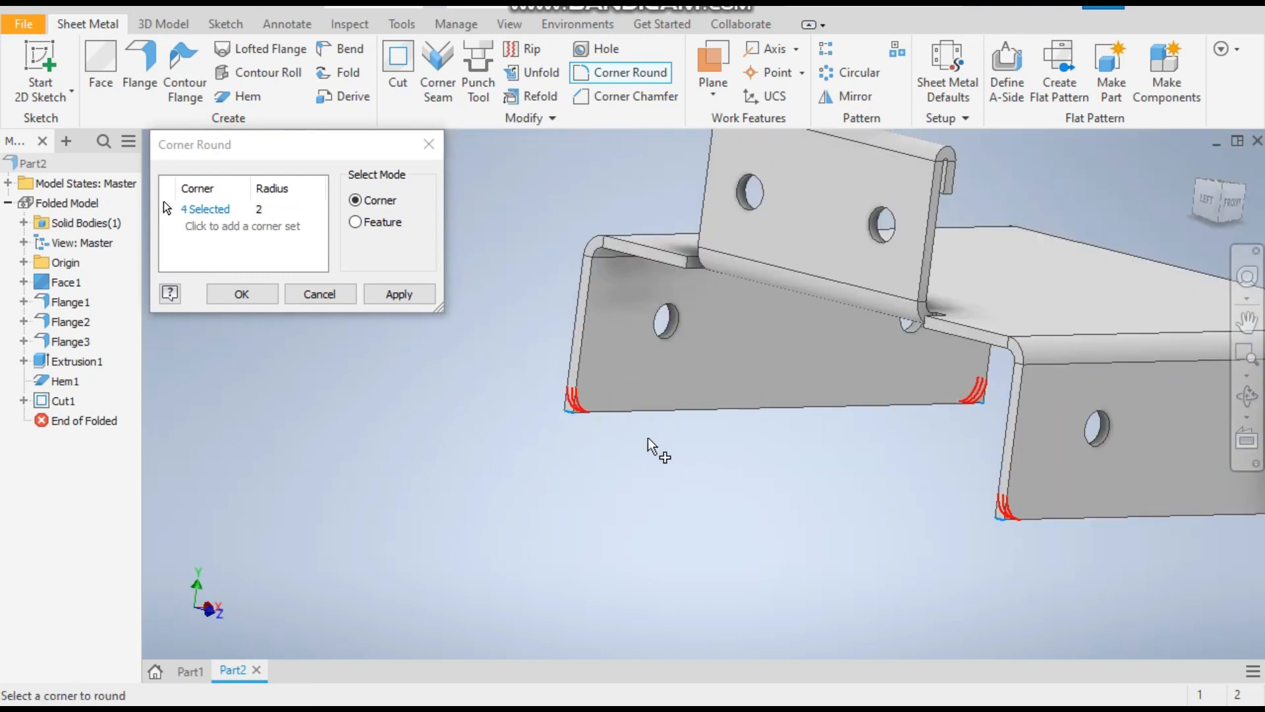
left_click(376, 294)
left_click(342, 294)
Try to give the solid body the blue Wall Paint: Glossy appearance from the Autodesk Material Library
scroll(734, 453, "down", 4)
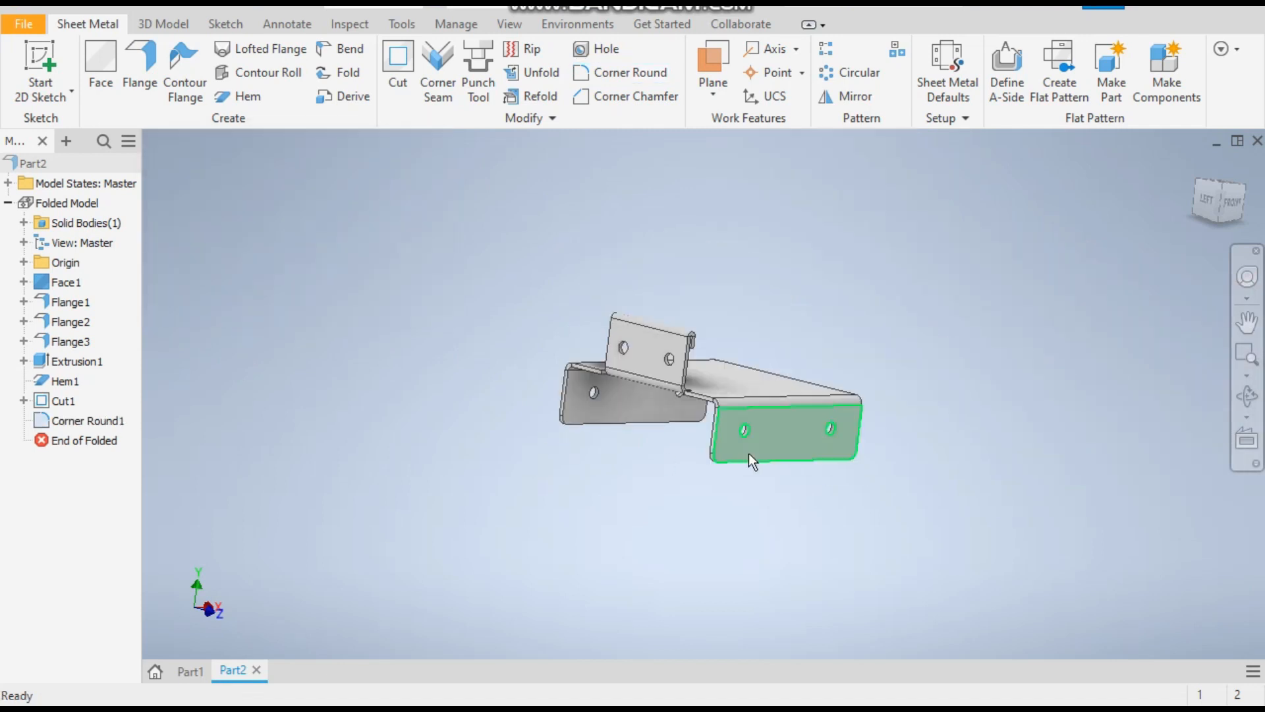
middle_click_drag(758, 449, 571, 435, "shift")
scroll(757, 412, "up", 5)
scroll(758, 412, "down", 4)
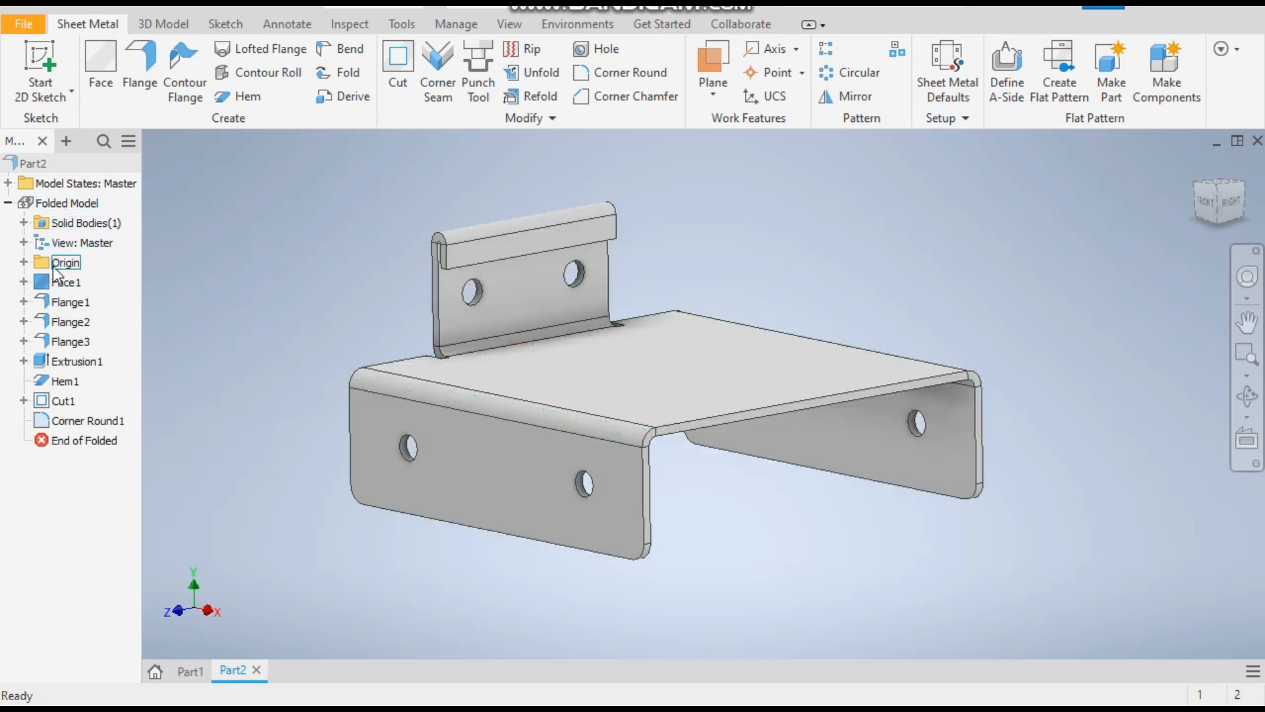
left_click(24, 223)
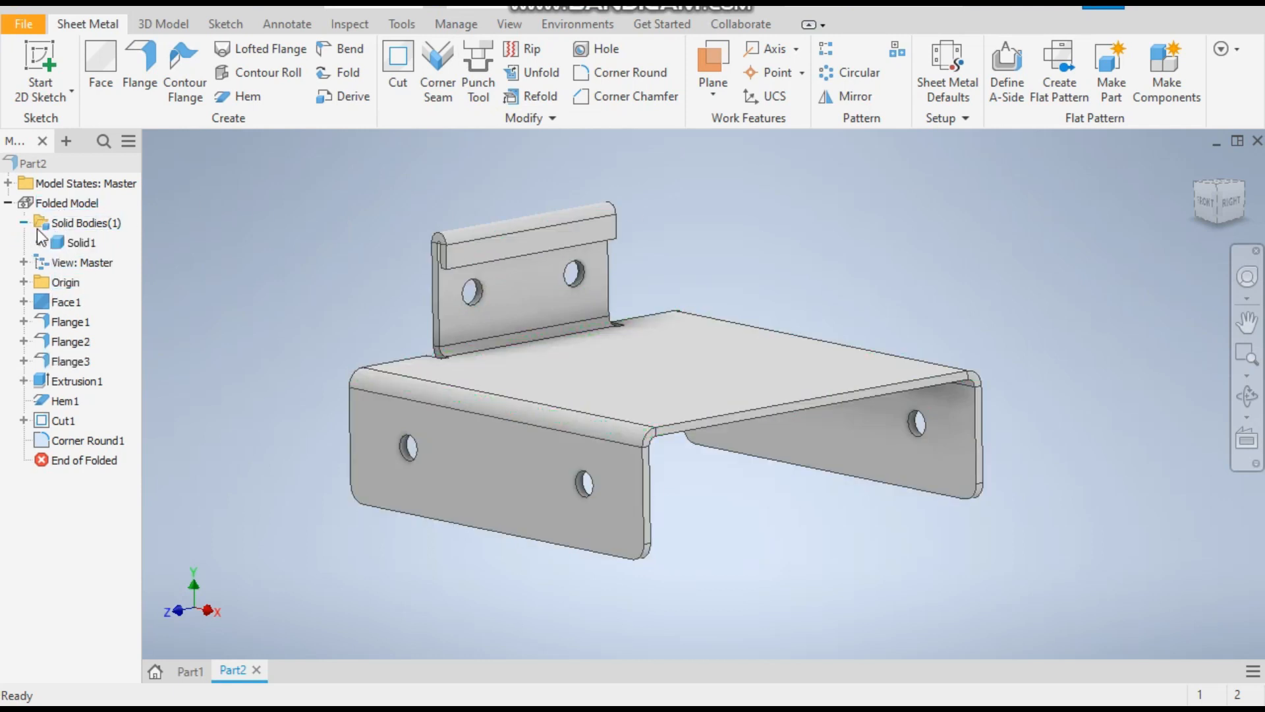
left_click(81, 243)
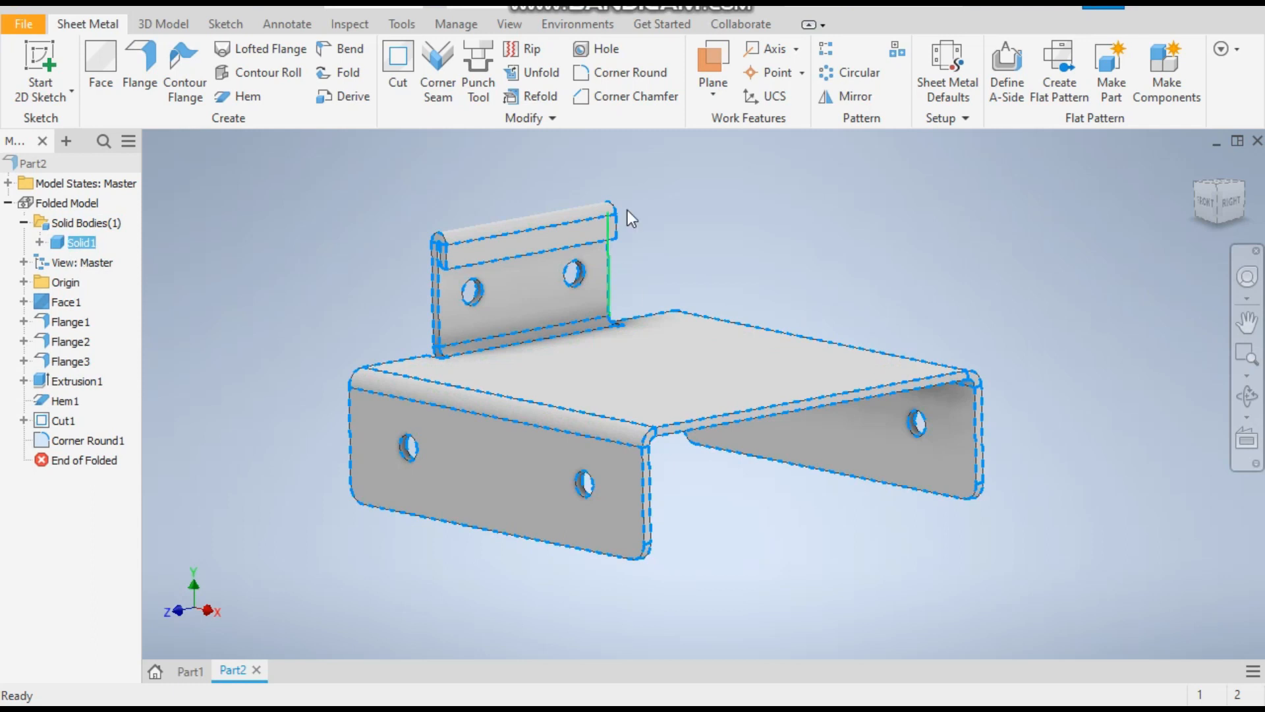
left_click(435, 8)
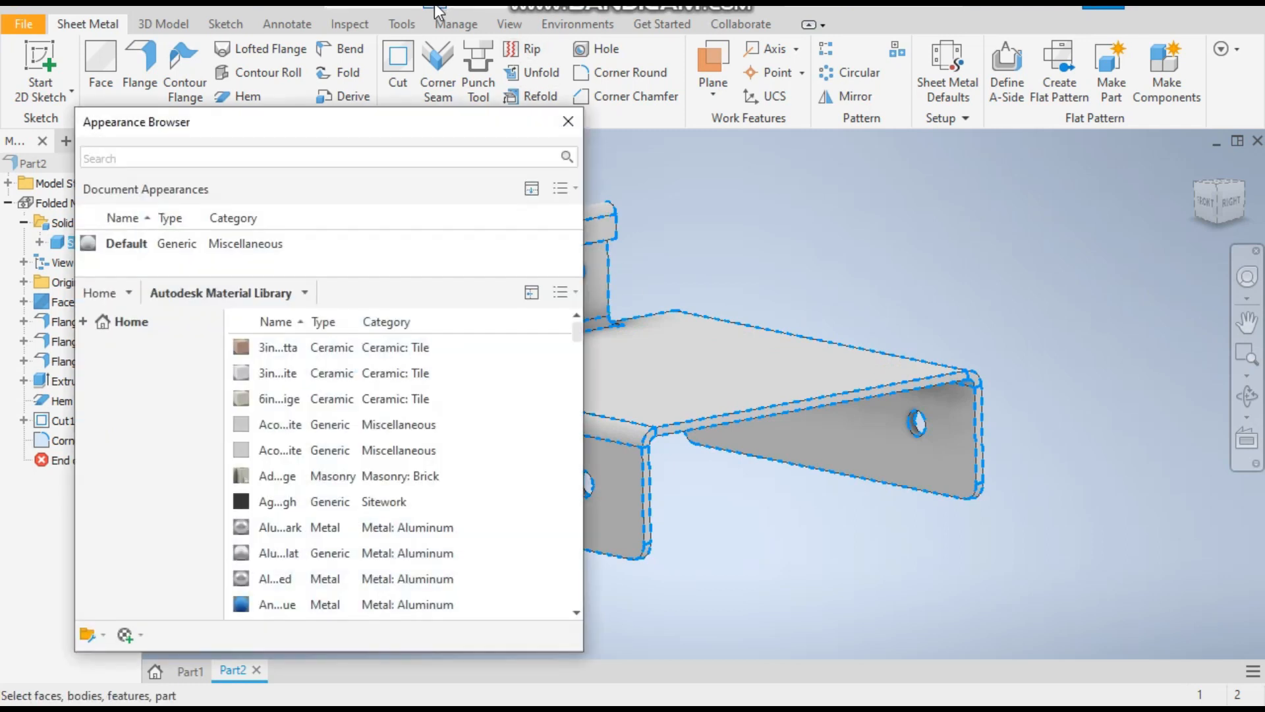
scroll(319, 574, "down", 3)
scroll(310, 488, "down", 2)
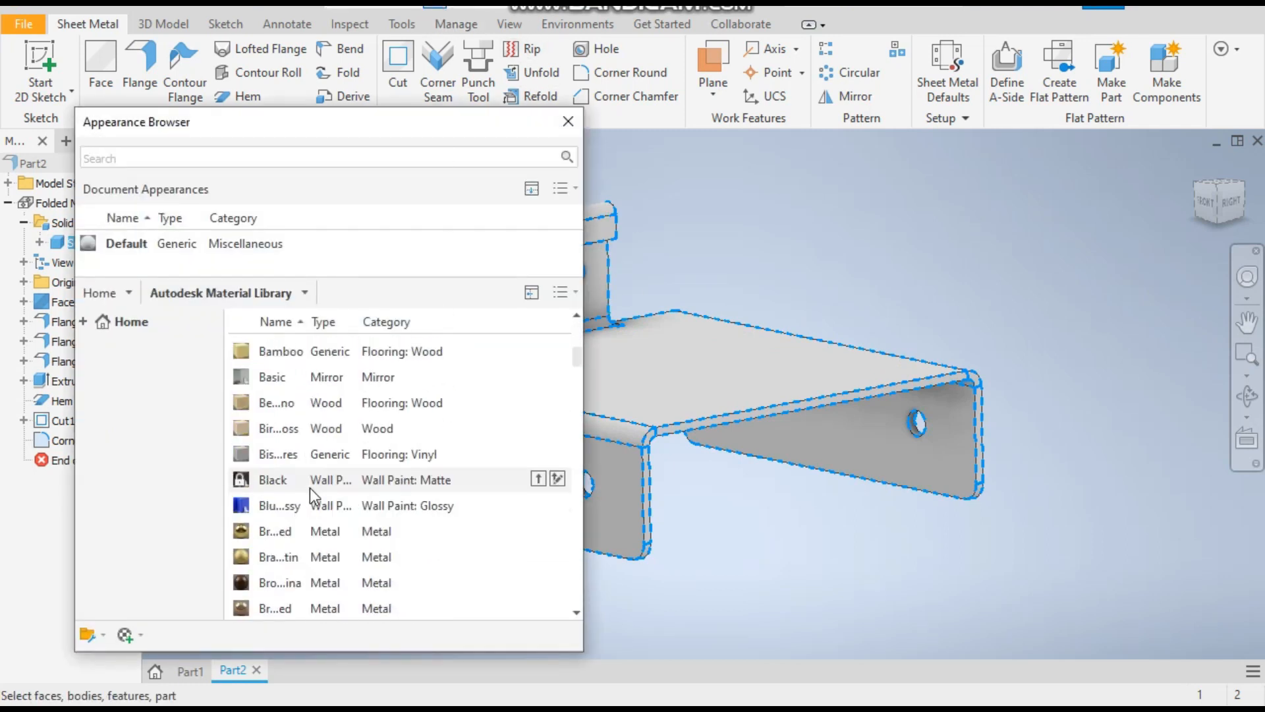
left_click(280, 511)
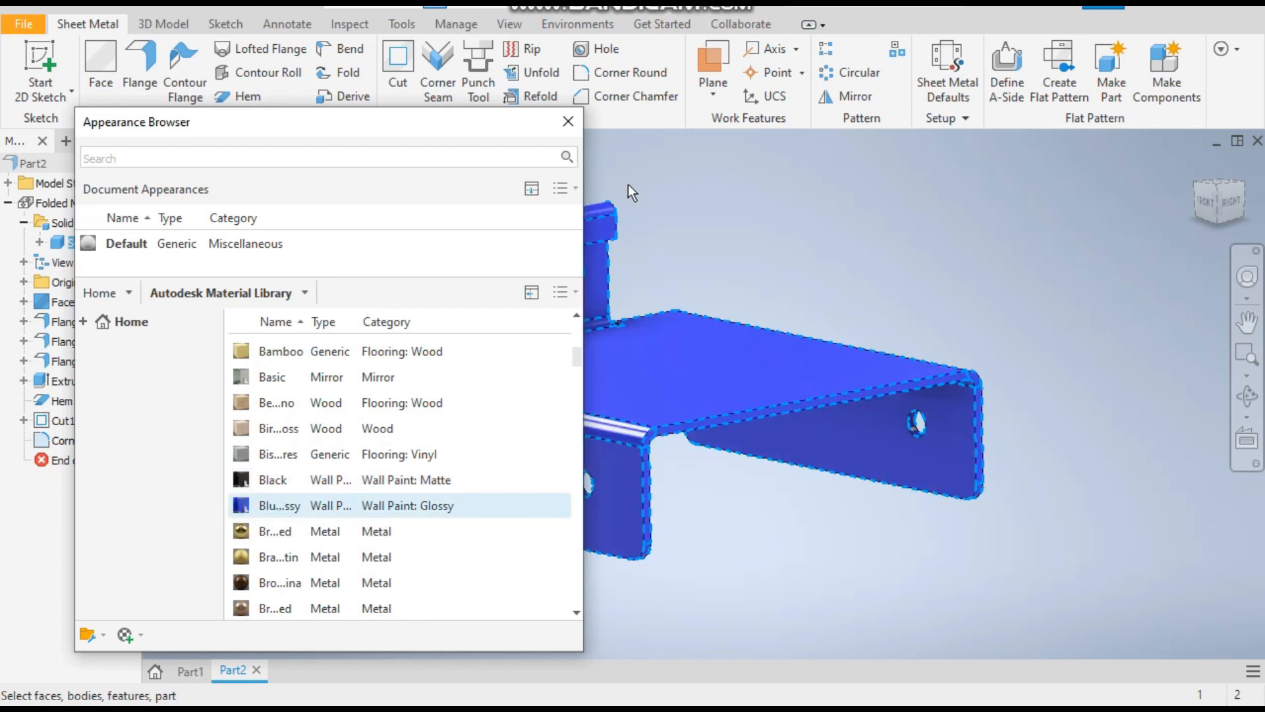
left_click(567, 123)
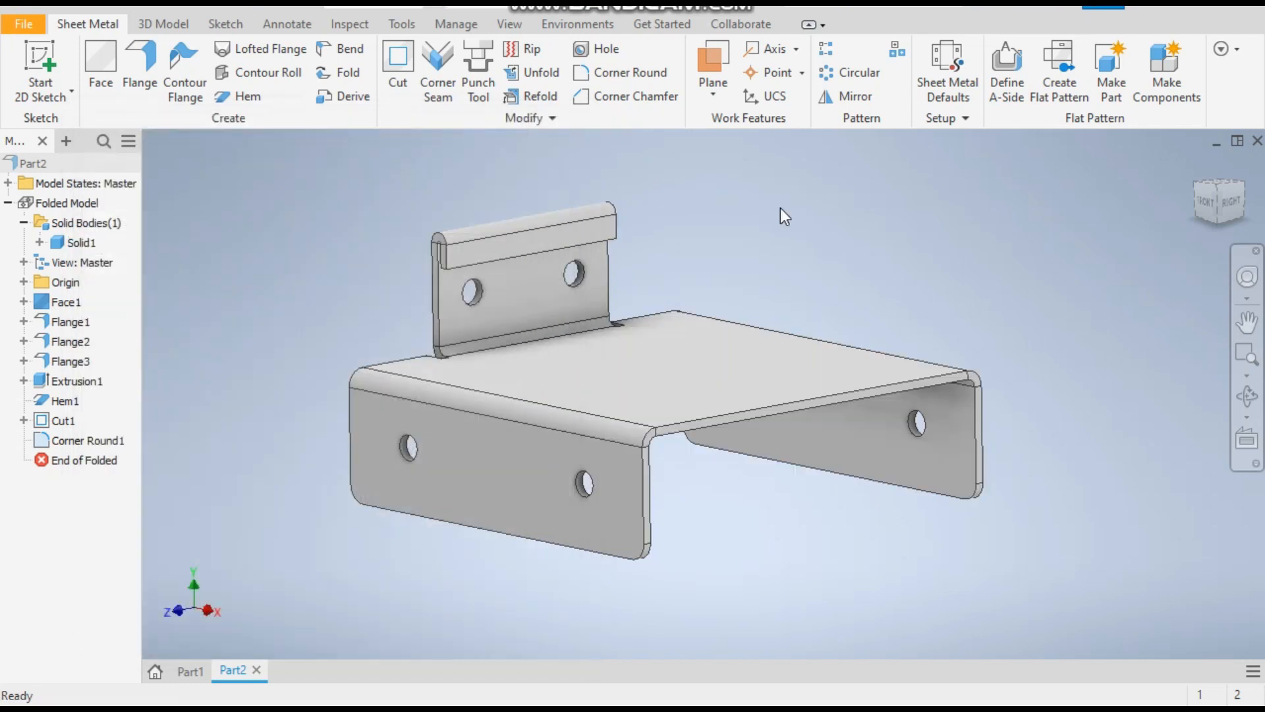
Add the blue Wall Paint: Glossy appearance to the document and assign it to the solid body
left_click(436, 8)
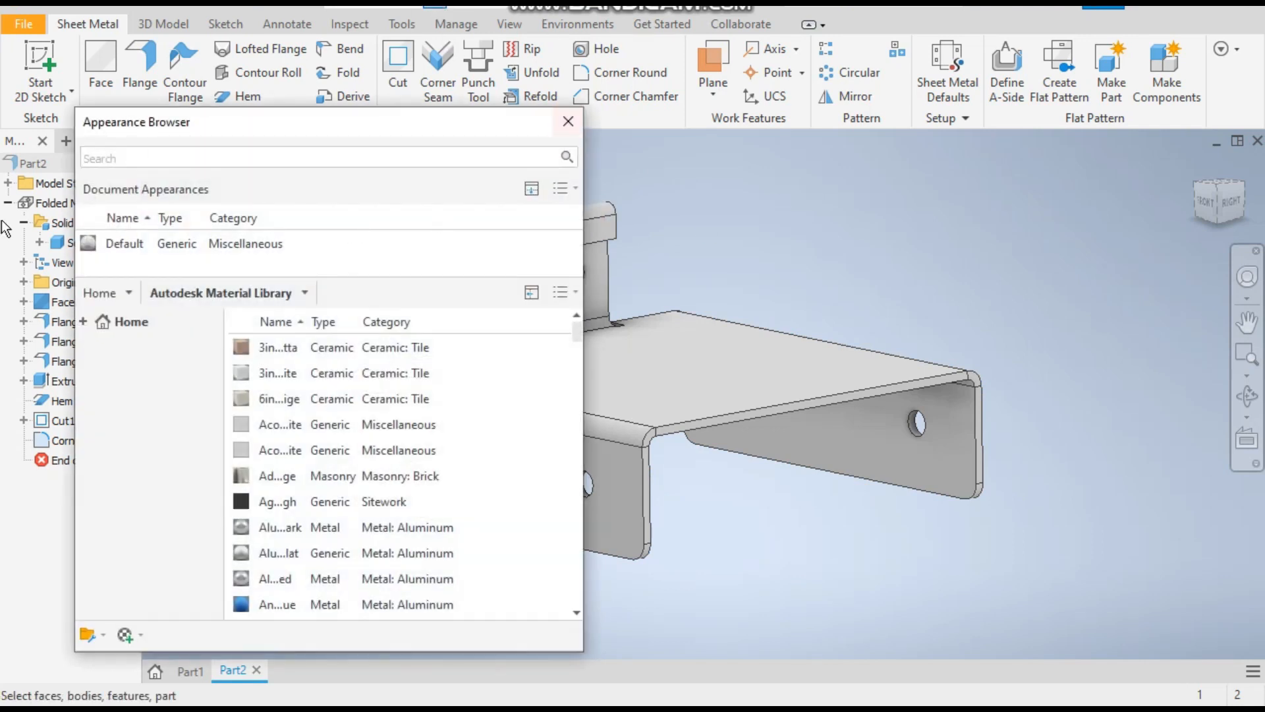
left_click(66, 246)
scroll(367, 575, "down", 4)
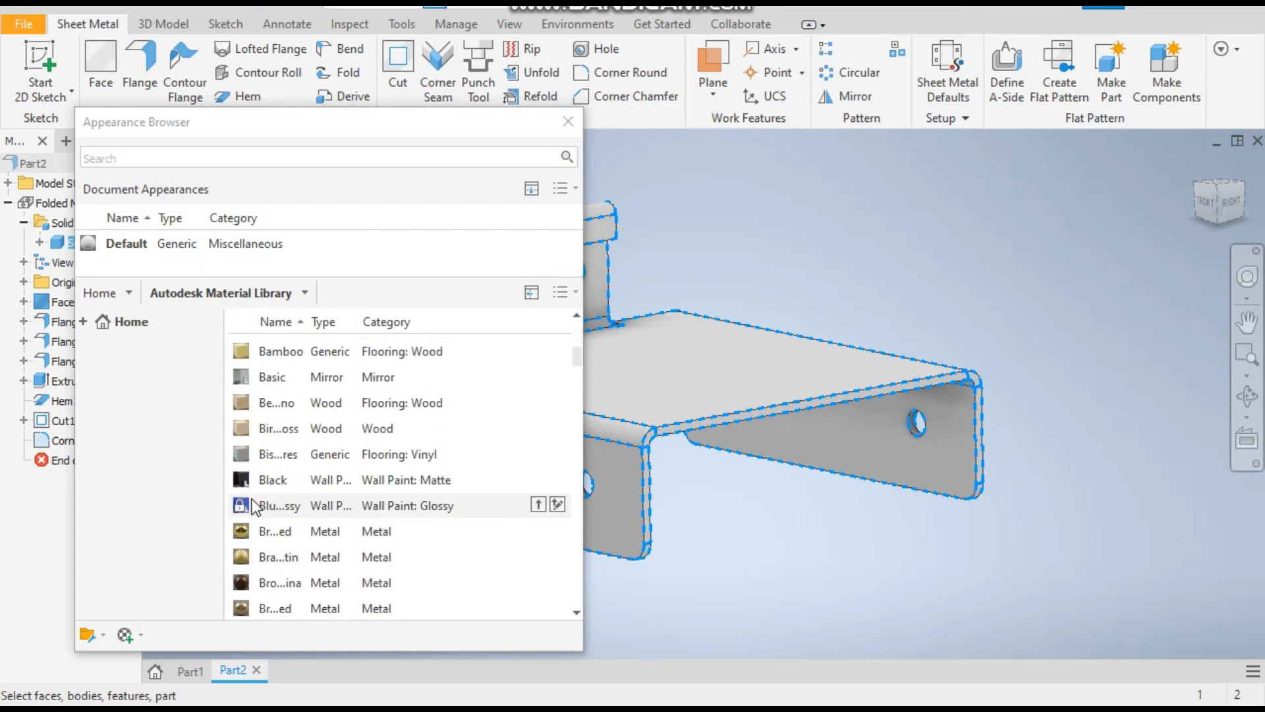
left_click(539, 505)
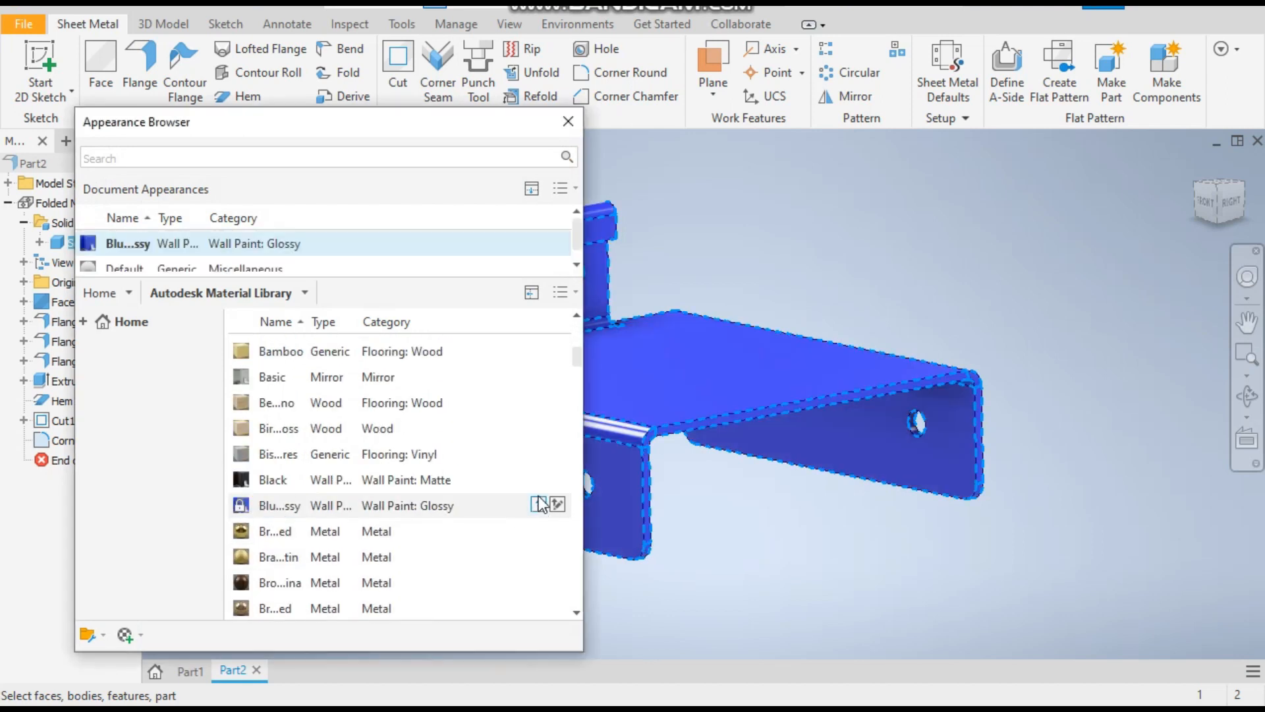
left_click(568, 121)
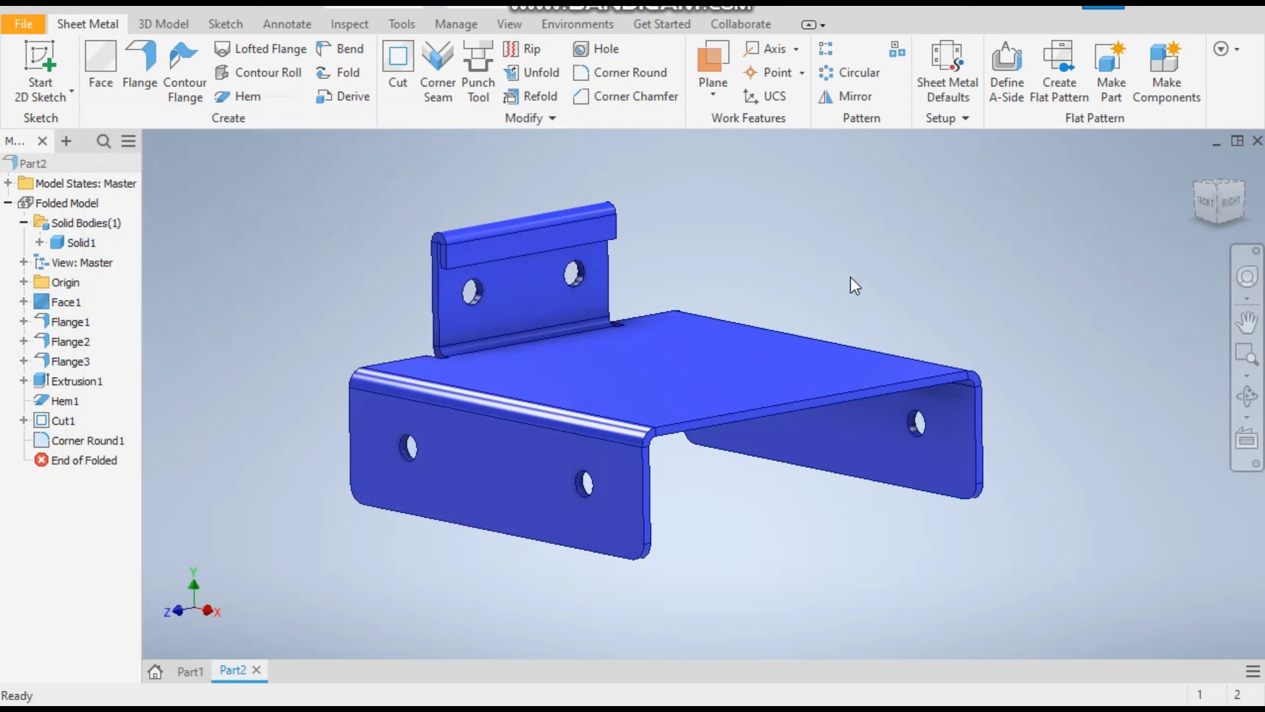